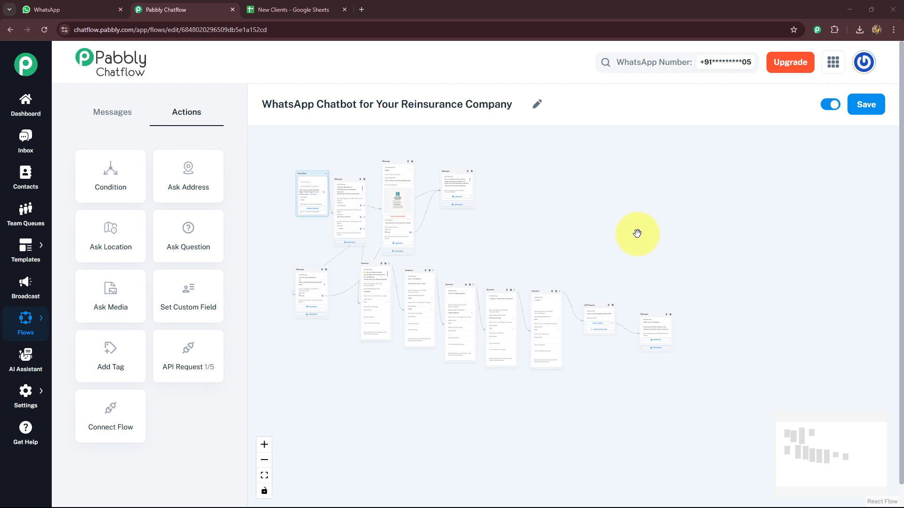
# - Switch to WhatsApp and send "Hii, I need help!" to the GlobalSecure Reinsurance chat to trigger the chatbot
pyautogui.scroll(2, 420, 412)
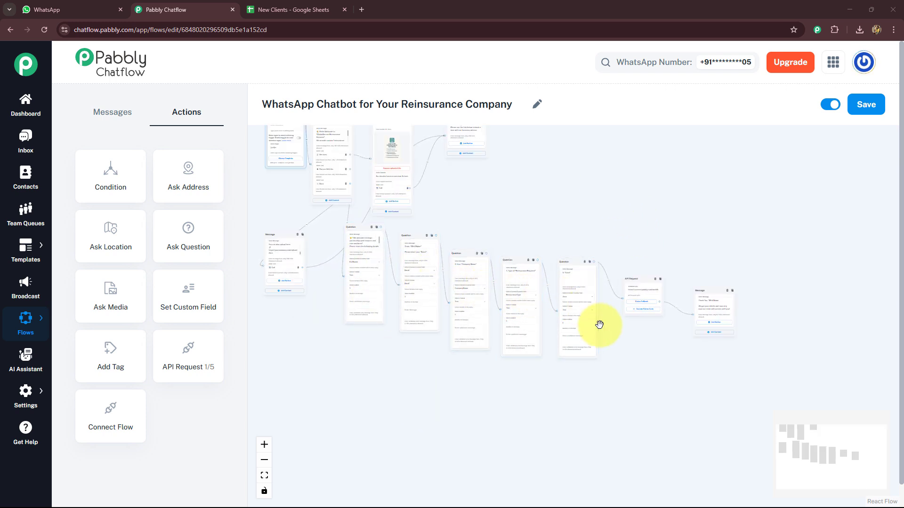
pyautogui.click(285, 9)
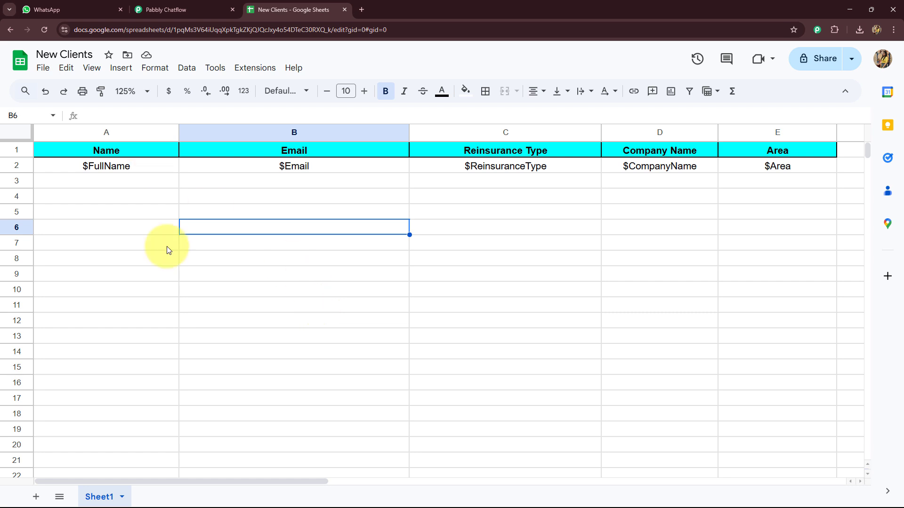
pyautogui.hotkey('ctrl', '1')
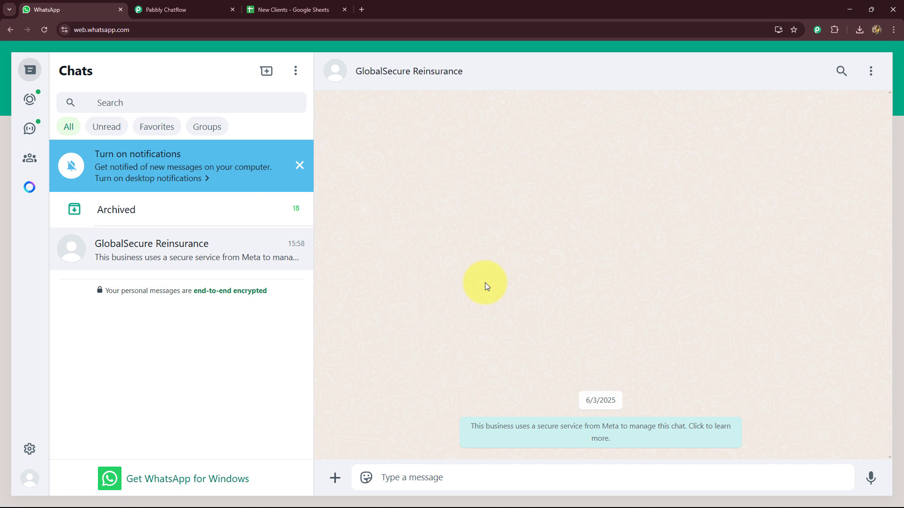
pyautogui.click(453, 478)
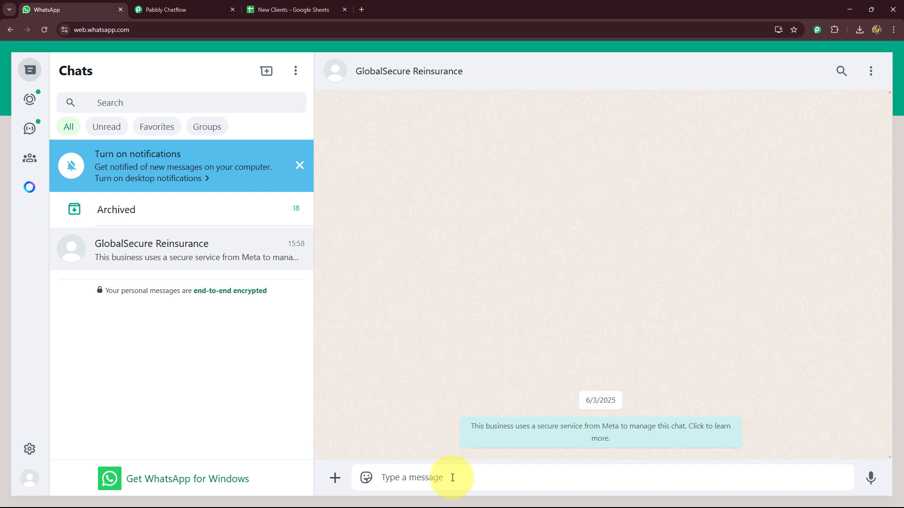
pyautogui.write('H')
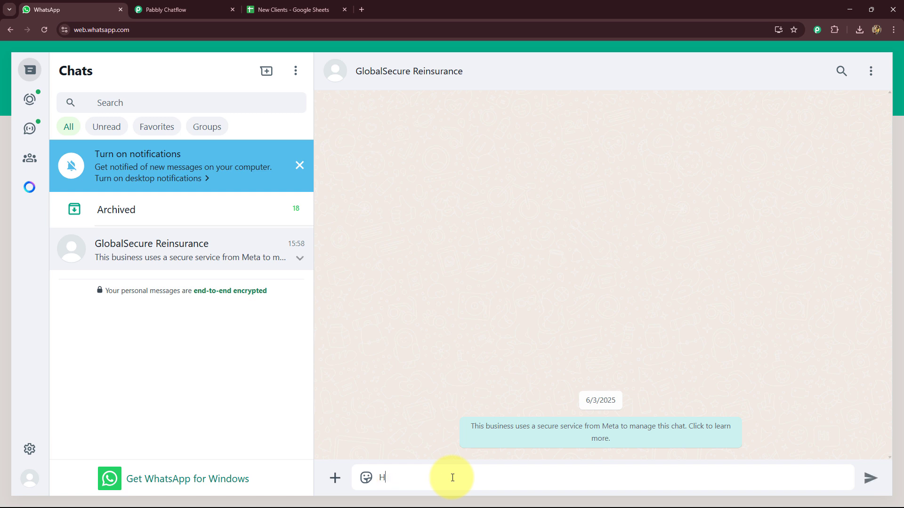
pyautogui.write('ii, I need help!')
pyautogui.press('Return')
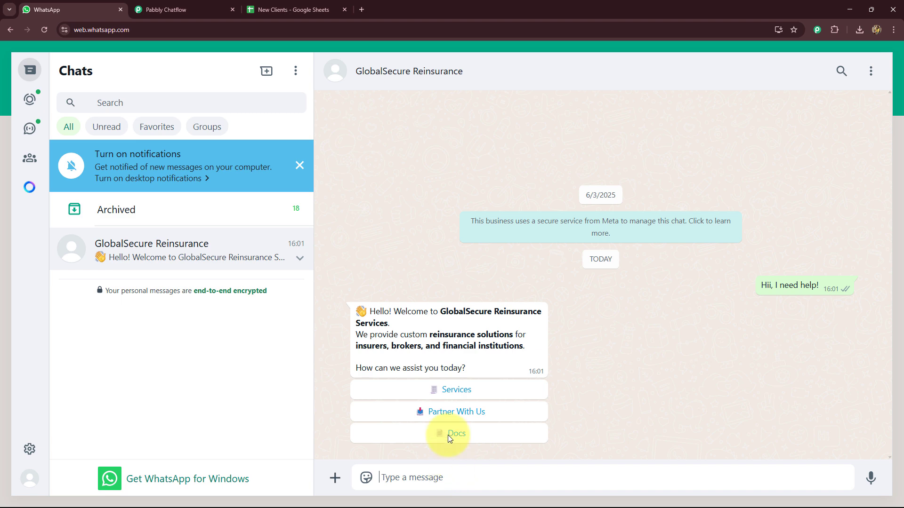
# - Choose Services in the chatbot's welcome menu, then pick the Call option
pyautogui.click(391, 390)
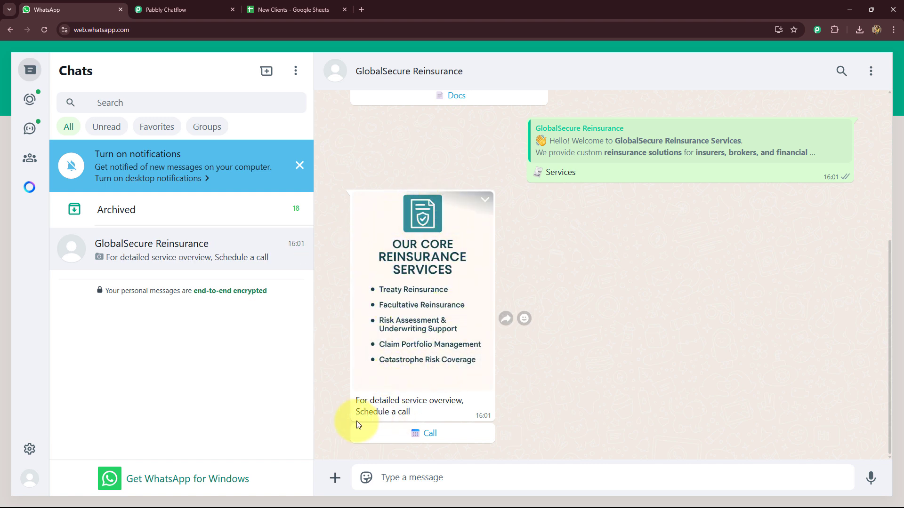
pyautogui.click(425, 441)
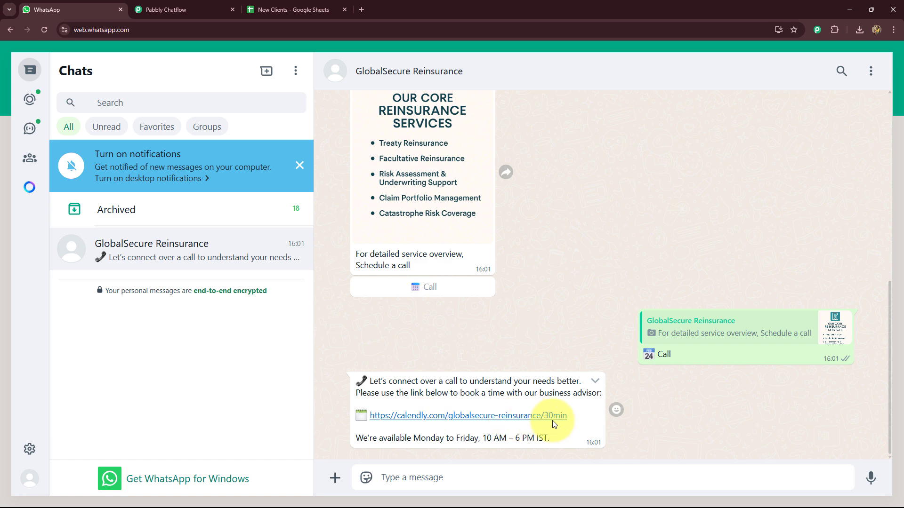
# - Choose Partner With Us in the welcome menu and reply with the name Test Client
pyautogui.scroll(8, 598, 315)
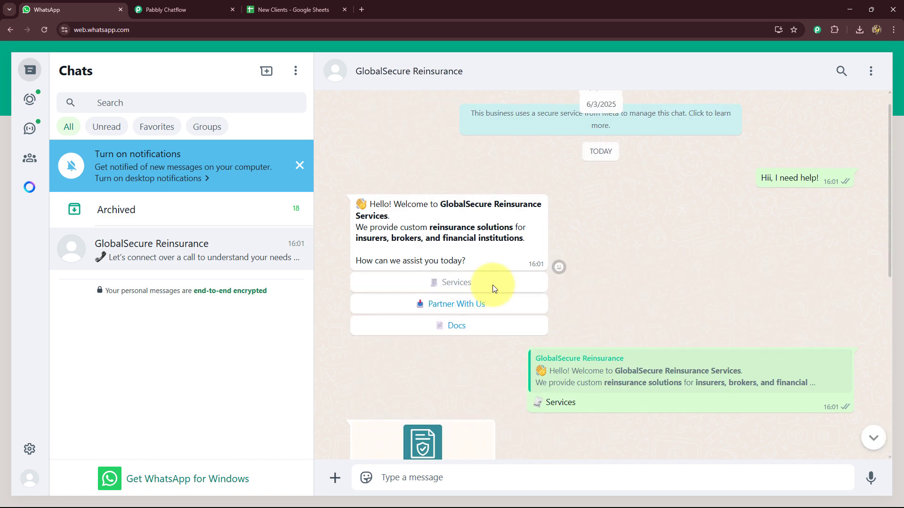
pyautogui.click(459, 304)
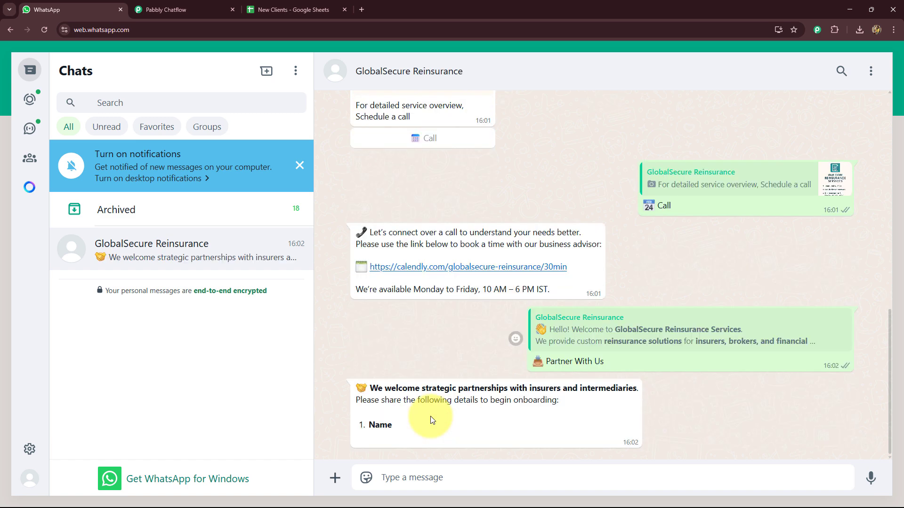
pyautogui.click(423, 475)
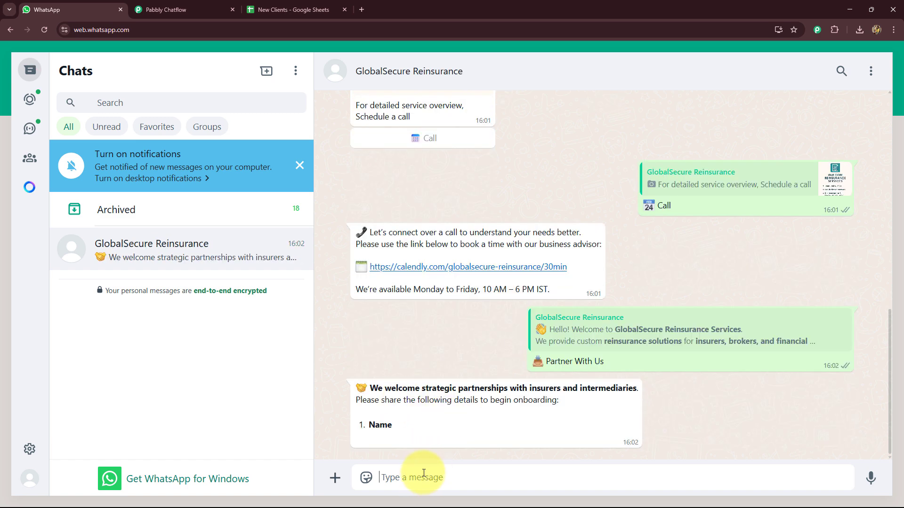
pyautogui.write('Test Client')
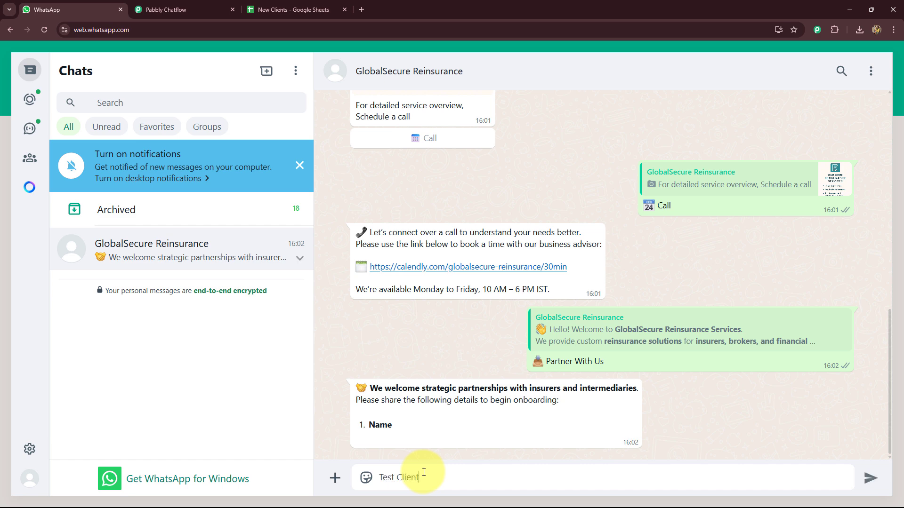
pyautogui.press('Return')
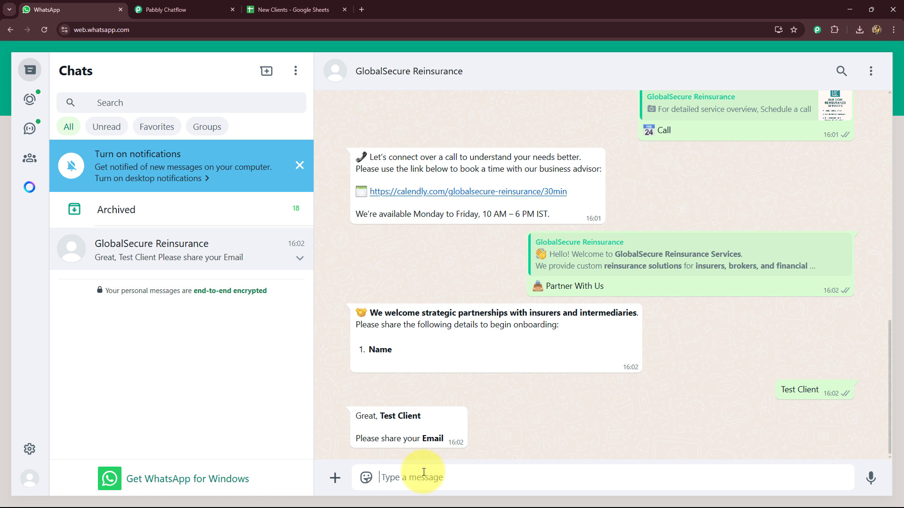
# - Reply with the client's e-mail address and the company name New Company
pyautogui.press('Return')
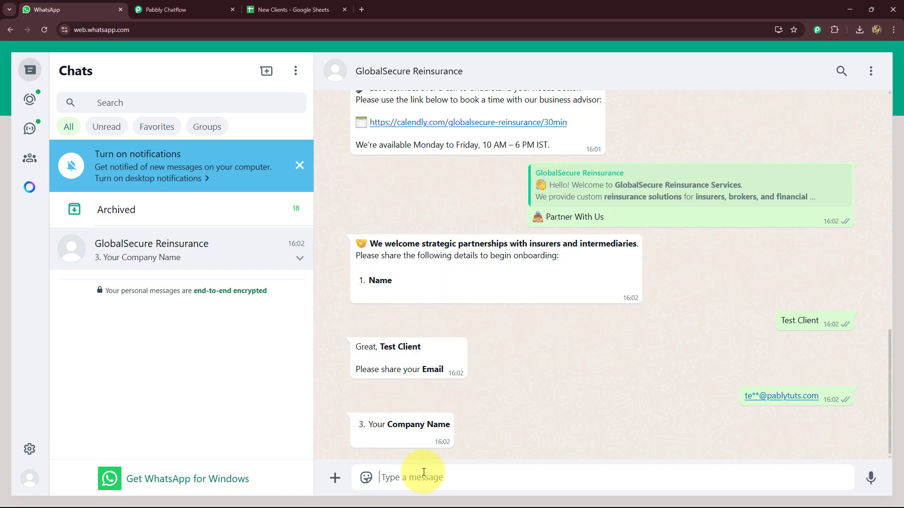
pyautogui.write('New Company')
pyautogui.press('Return')
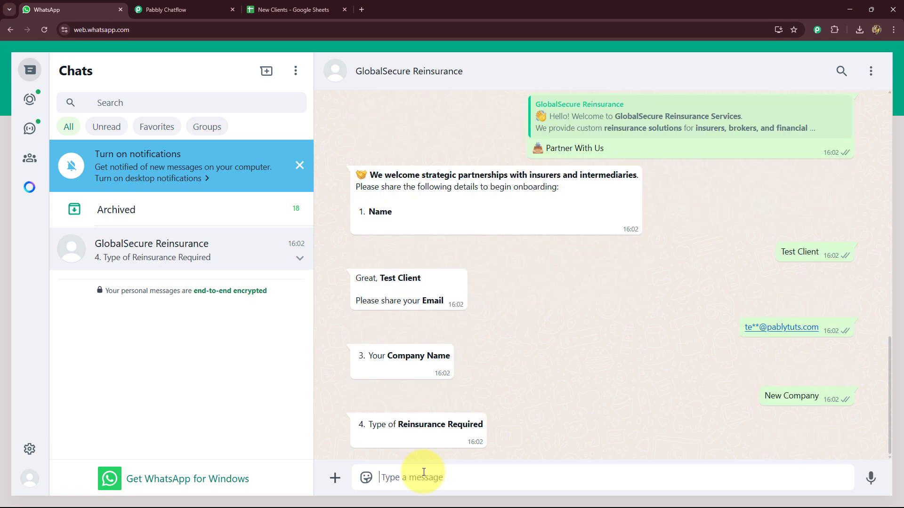
# - Answer the reinsurance type with Treaty Reinsurance and the area with Bhopal
pyautogui.write('Treaty Reinsurance')
pyautogui.press('Return')
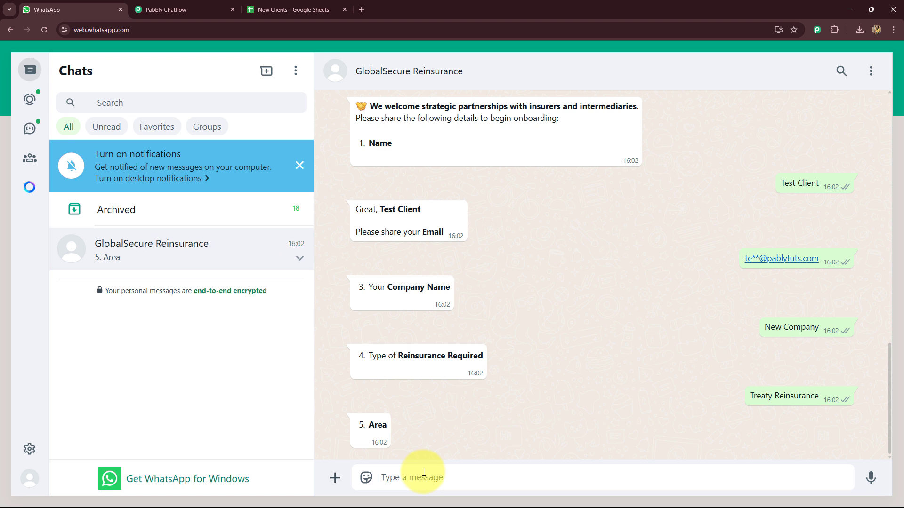
pyautogui.write('Bhopal')
pyautogui.press('Return')
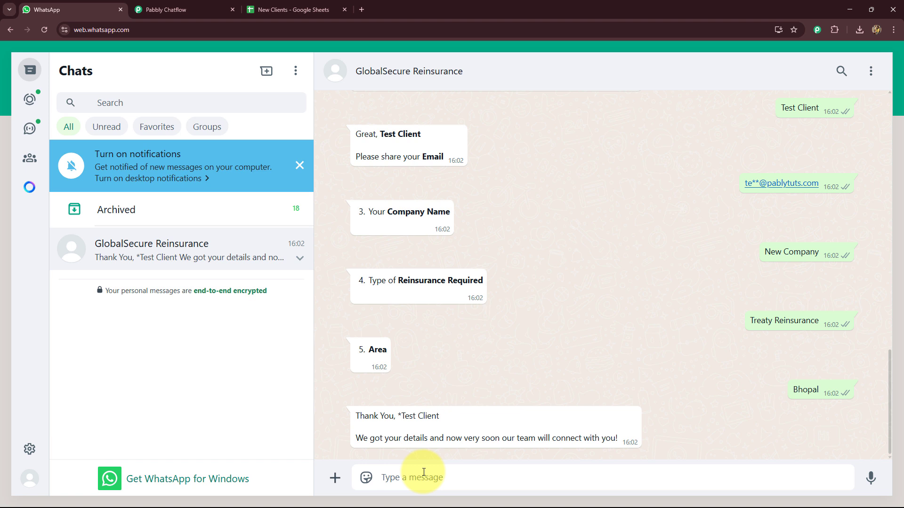
# - Choose Docs from the chatbot's welcome menu
pyautogui.scroll(10, 459, 388)
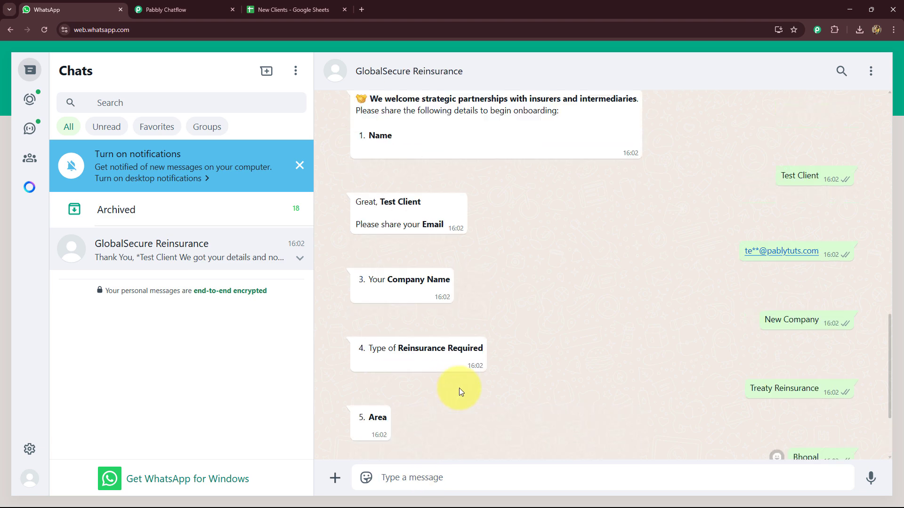
pyautogui.scroll(-6, 459, 388)
pyautogui.scroll(10, 460, 380)
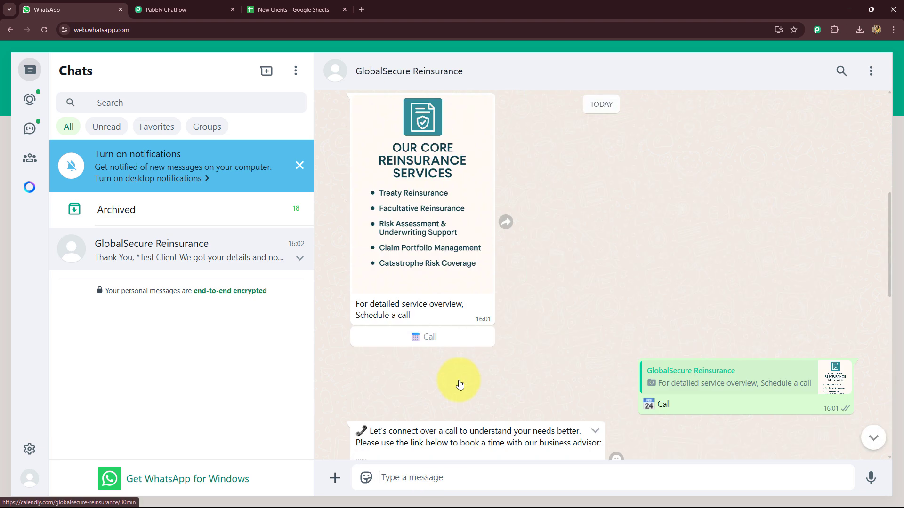
pyautogui.scroll(-4, 459, 380)
pyautogui.click(461, 160)
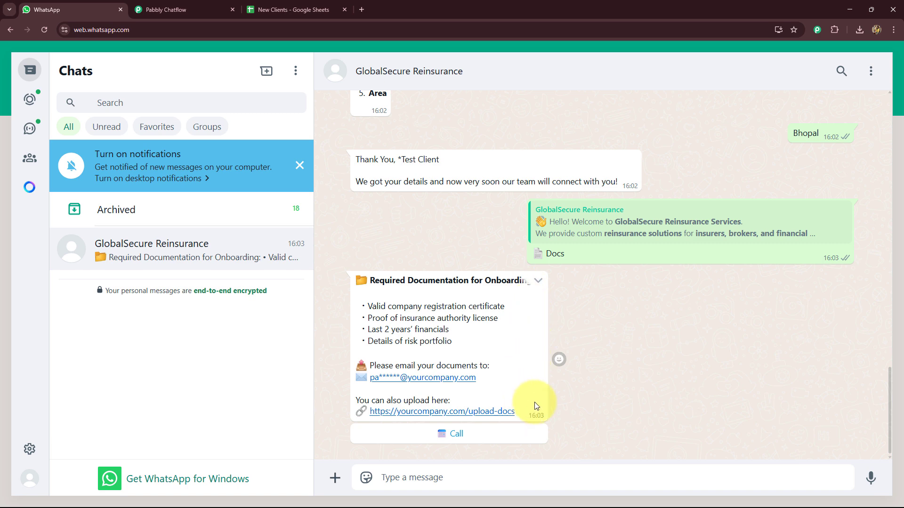
# - Open the Pabbly Chatflow website in a new browser tab
pyautogui.click(293, 8)
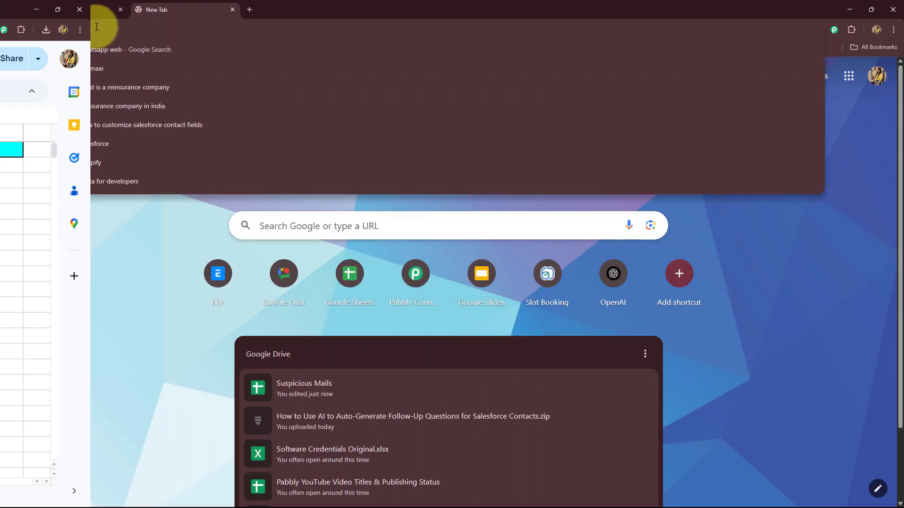
pyautogui.write('pabb')
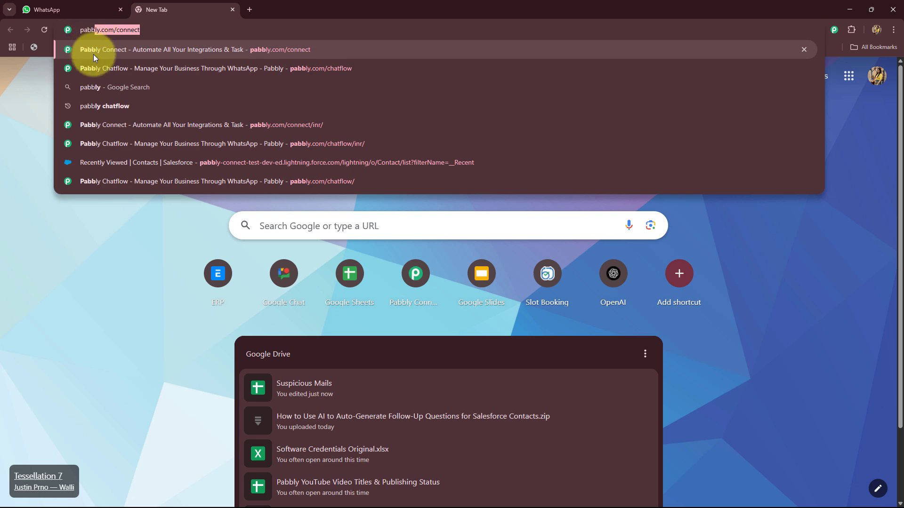
pyautogui.click(95, 69)
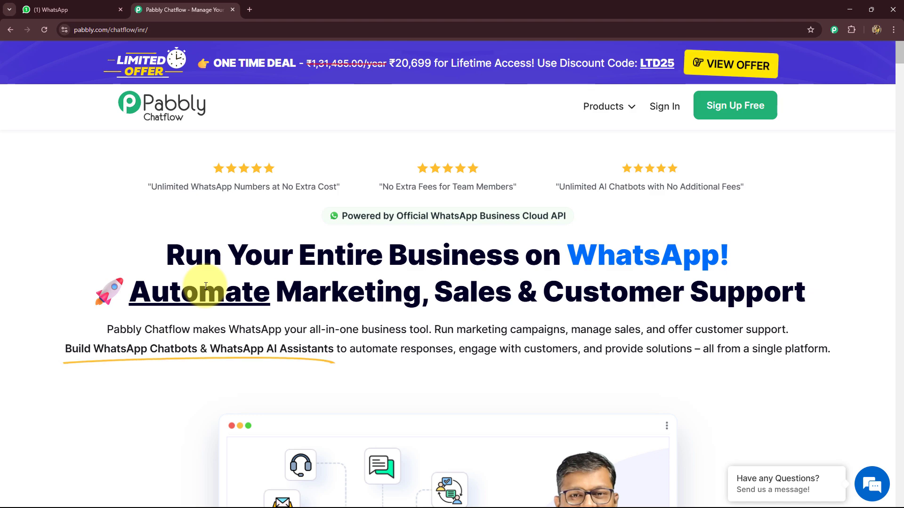
pyautogui.scroll(-10, 206, 287)
pyautogui.scroll(10, 206, 289)
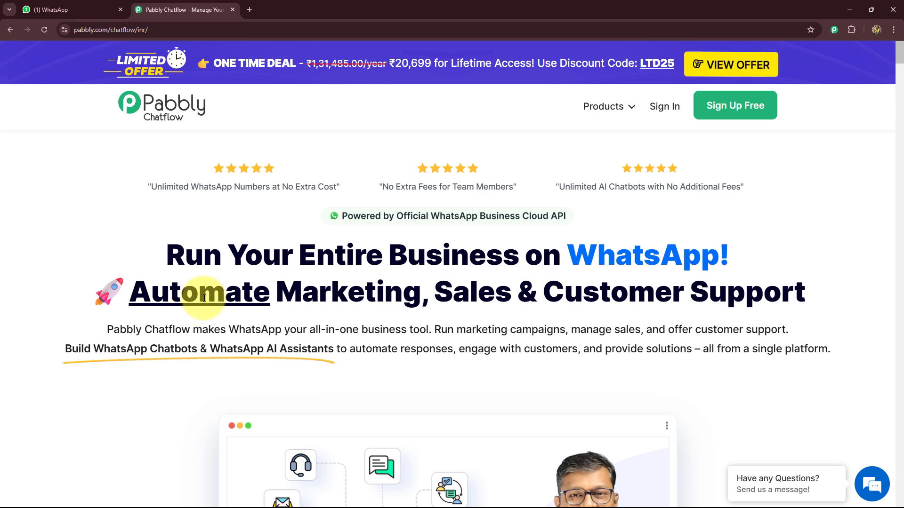
# - Sign in and open Pabbly Chatflow from the list of Pabbly apps
pyautogui.click(658, 109)
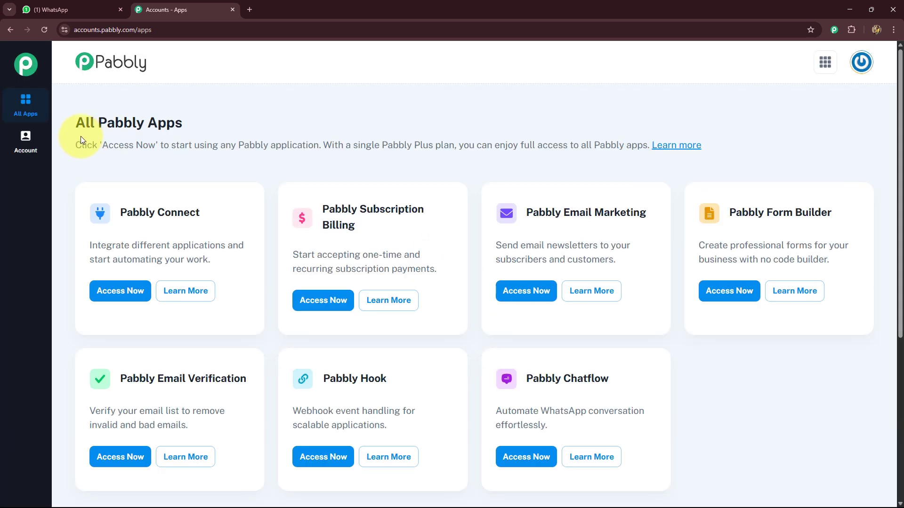
pyautogui.moveTo(75, 122); pyautogui.dragTo(190, 123)
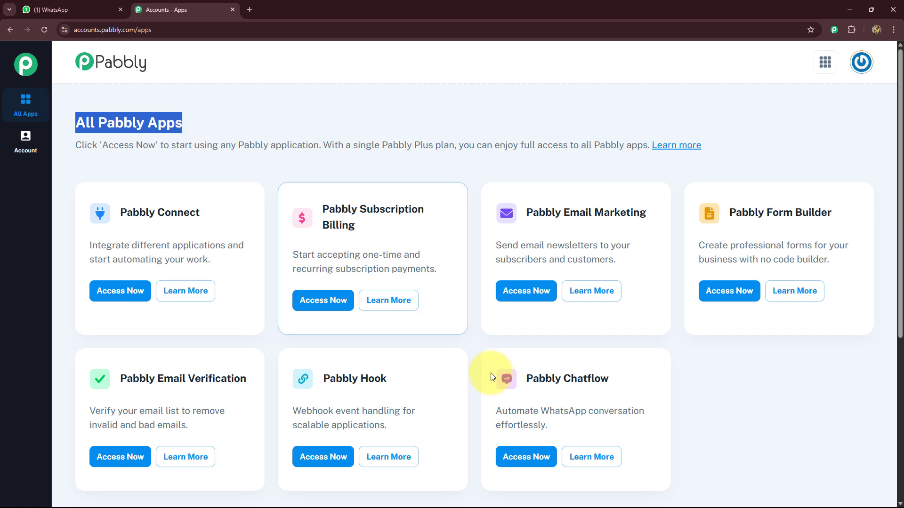
pyautogui.moveTo(530, 378); pyautogui.dragTo(631, 379)
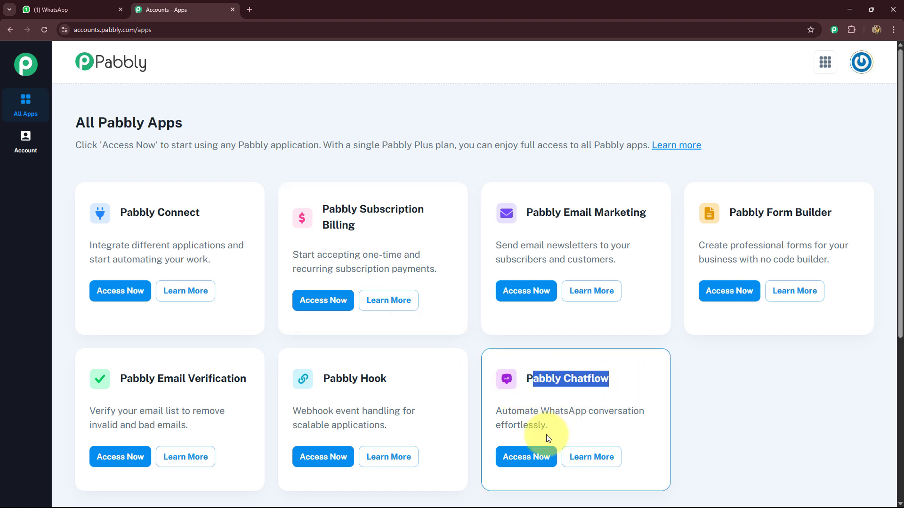
pyautogui.click(522, 449)
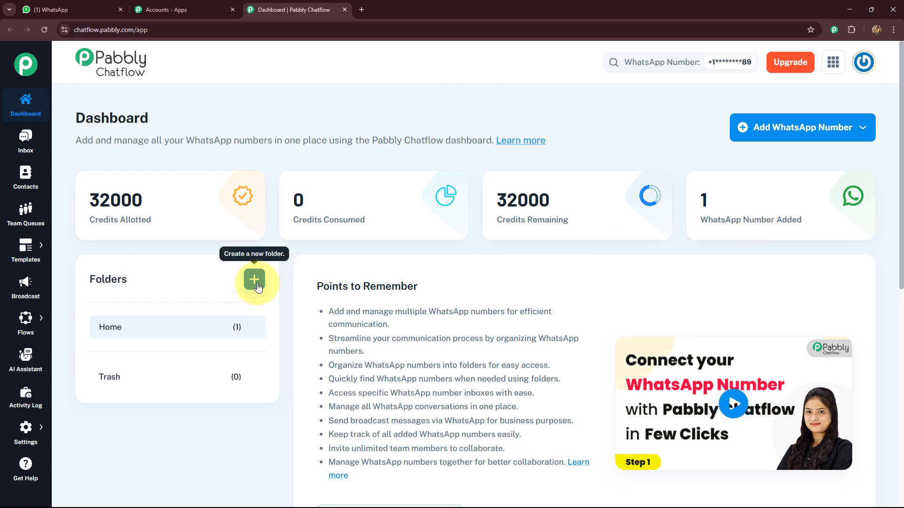
# - Open the Flow Builder page from the dashboard
pyautogui.click(775, 136)
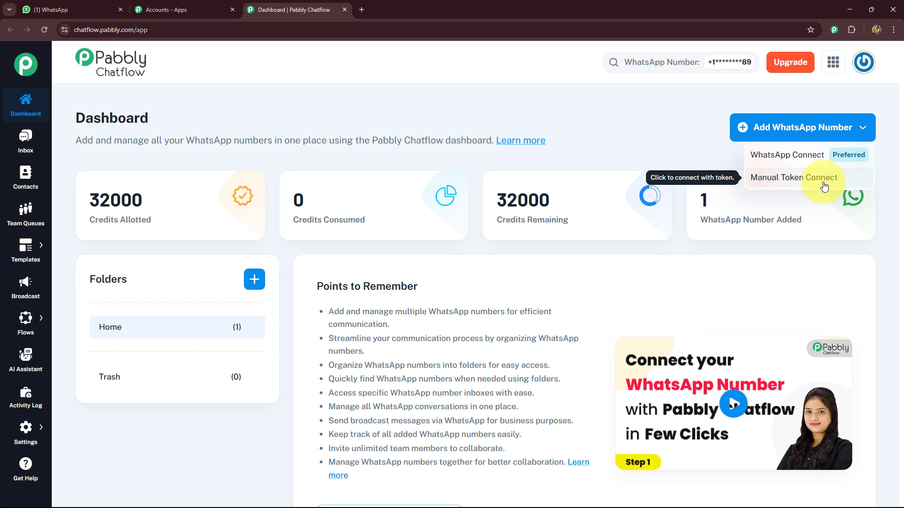
pyautogui.click(697, 107)
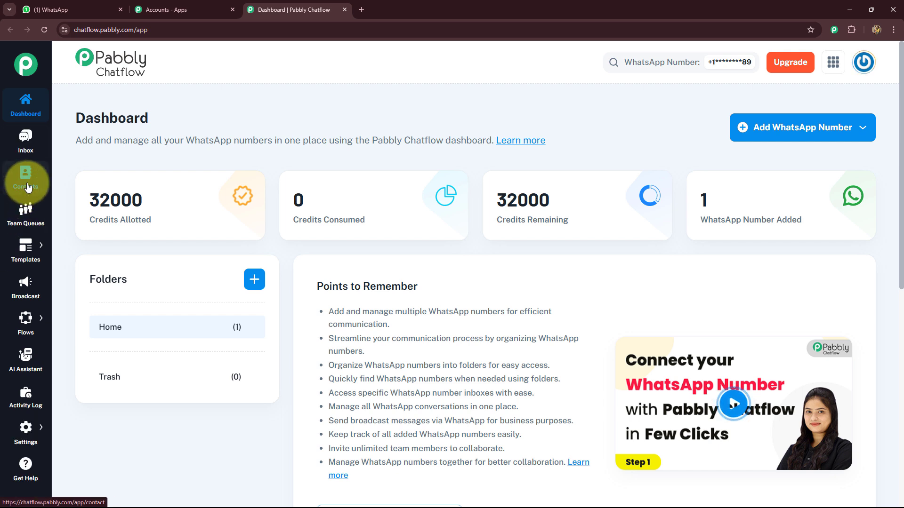
pyautogui.moveTo(29, 249)
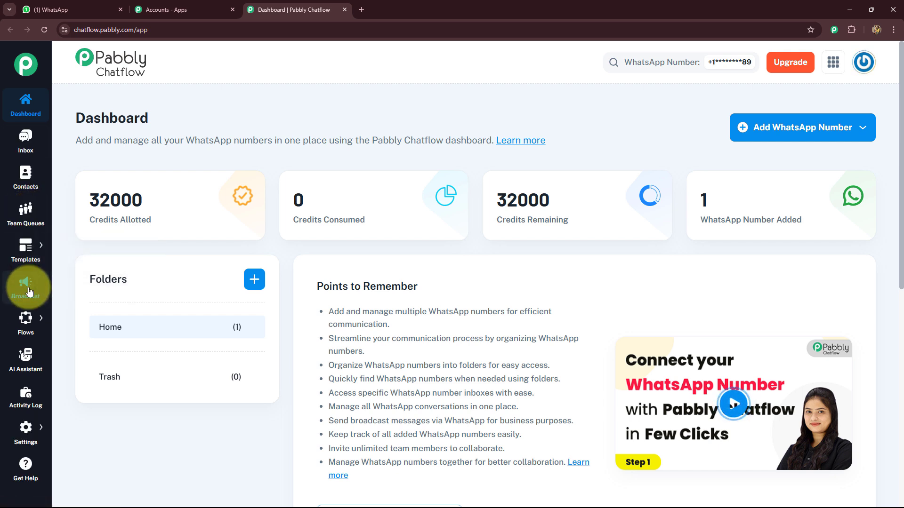
pyautogui.moveTo(31, 325)
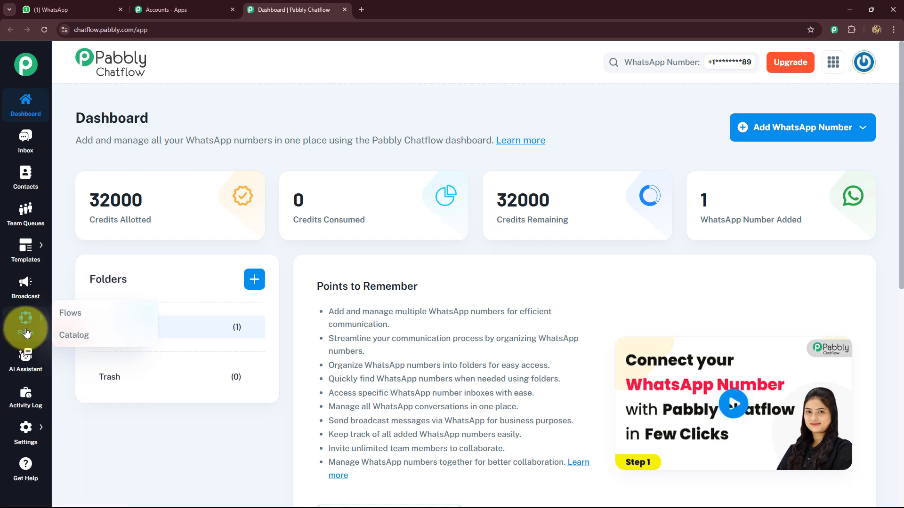
pyautogui.click(61, 314)
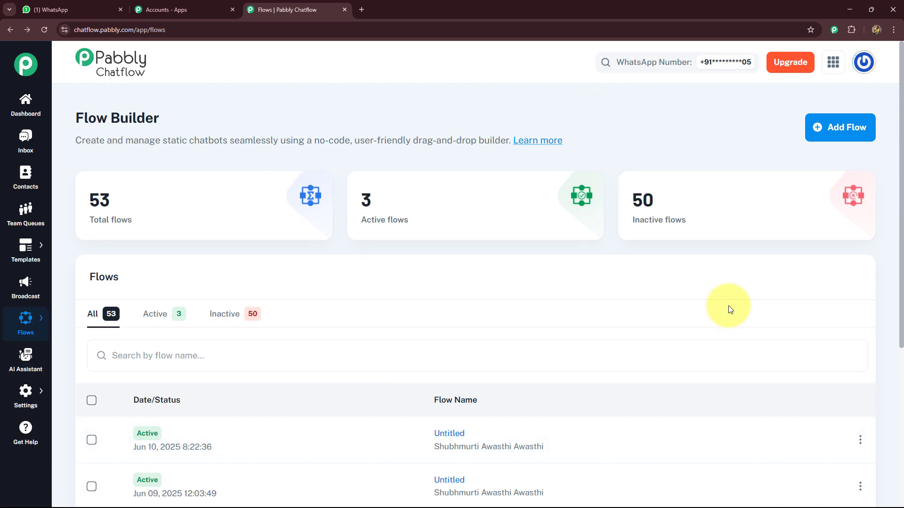
# - Filter the flows list to show only Active flows
pyautogui.moveTo(129, 242)
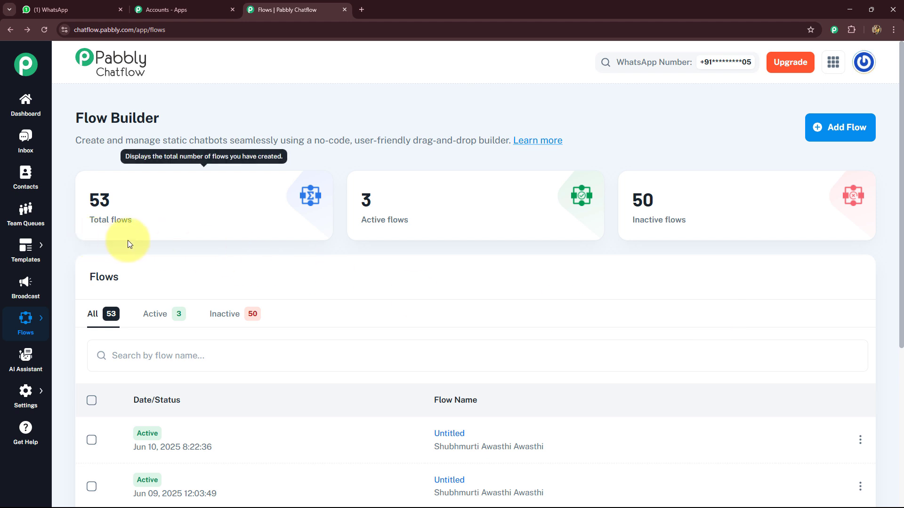
pyautogui.moveTo(670, 229)
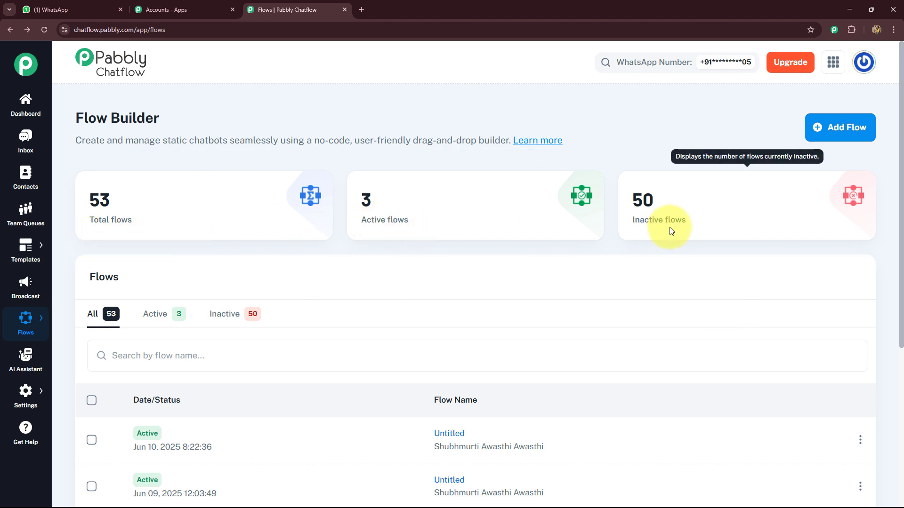
pyautogui.click(161, 316)
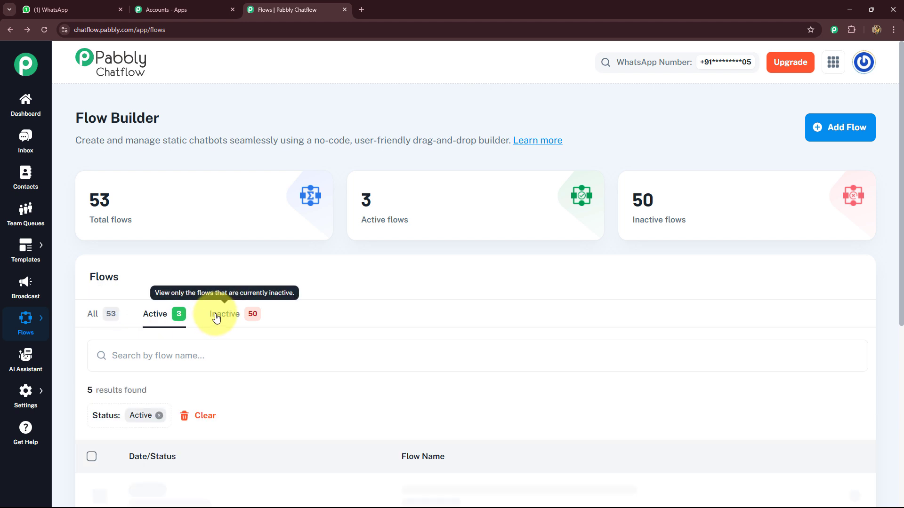
# - Switch the flows list filter to show only Inactive flows
pyautogui.scroll(-4, 216, 316)
pyautogui.scroll(2, 218, 303)
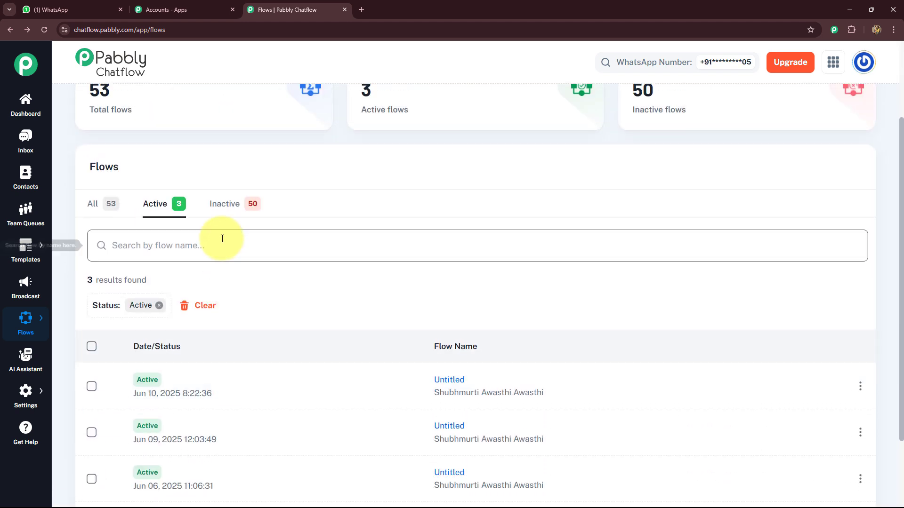
pyautogui.click(219, 203)
pyautogui.scroll(2, 458, 313)
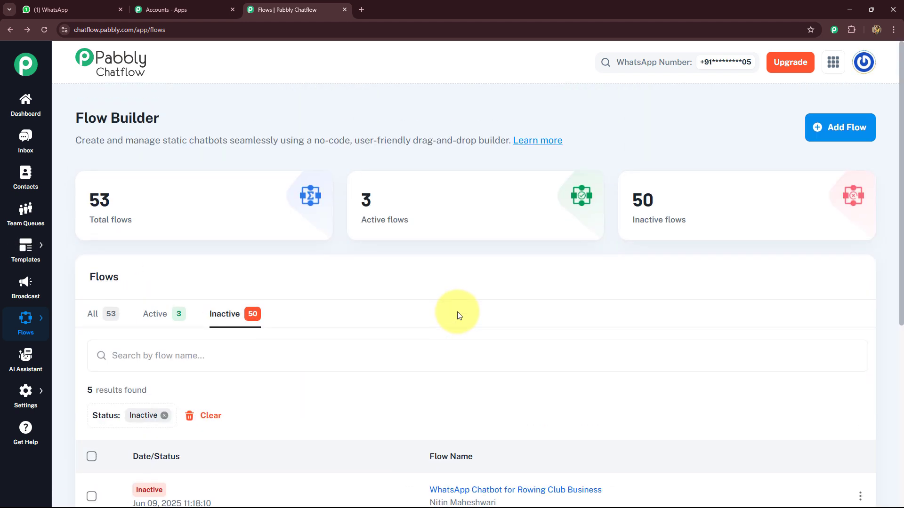
# - Create a new flow and rename it 'WhatsApp Chatbot for Your Reinsurance Company'
pyautogui.click(837, 124)
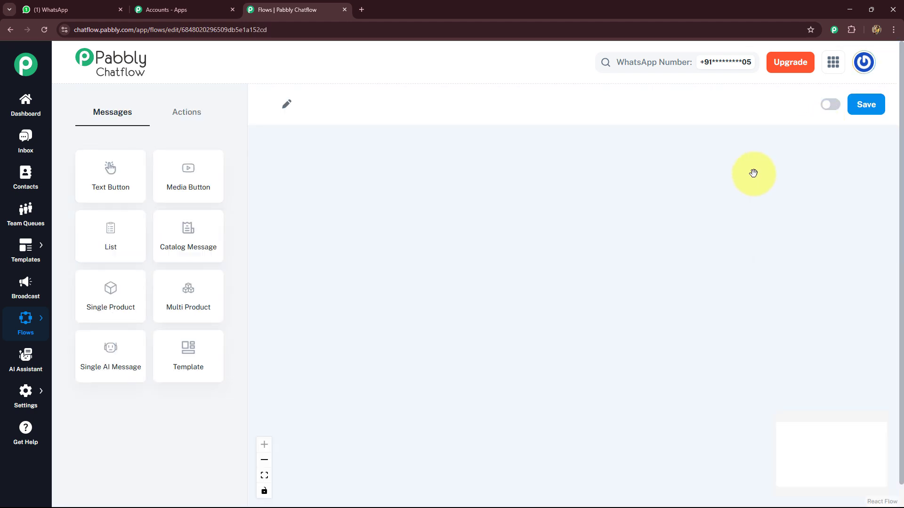
pyautogui.moveTo(434, 209); pyautogui.dragTo(393, 182)
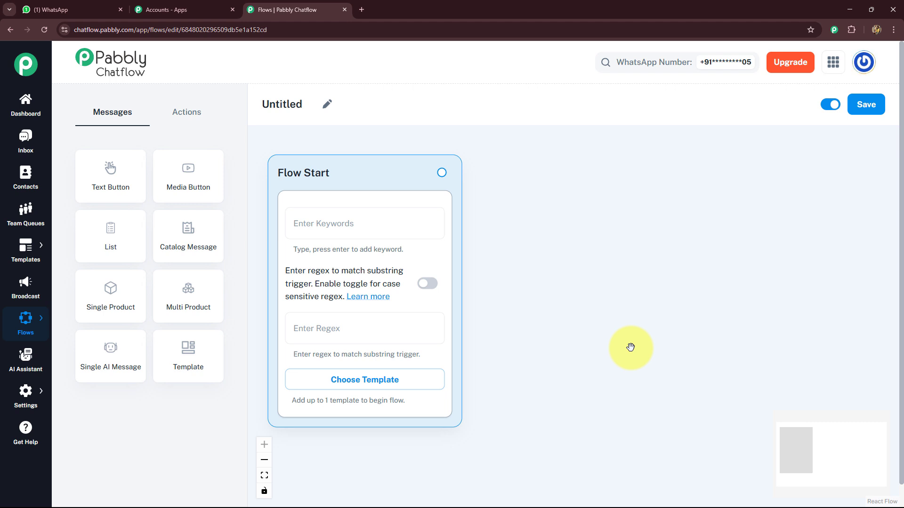
pyautogui.click(327, 104)
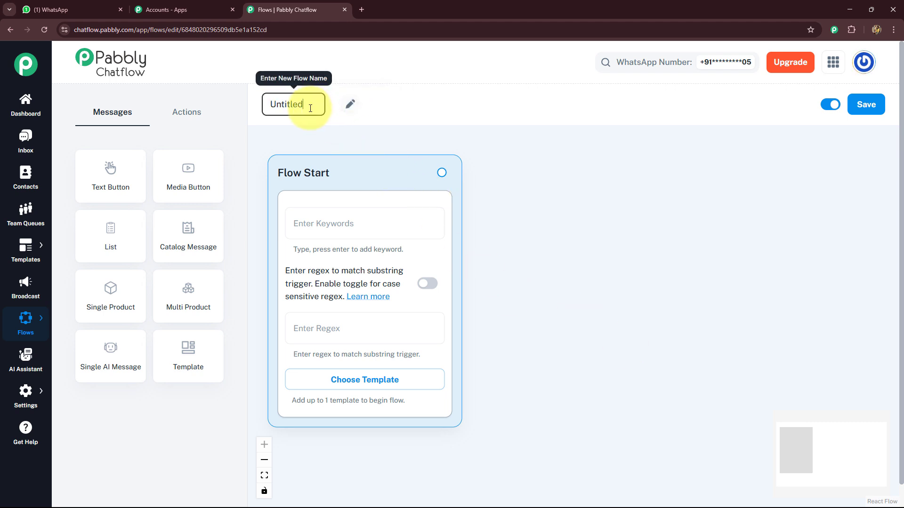
pyautogui.hotkey('ctrl', 'a')
pyautogui.press('BackSpace')
pyautogui.write('WhatsApp Chatbot for Your Reinsurance Company')
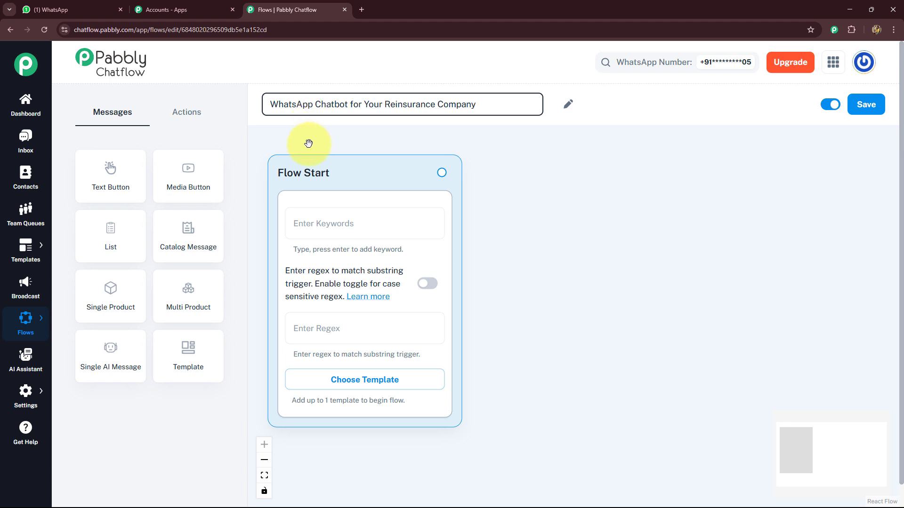
pyautogui.click(309, 144)
# - Enter the regex [\s\S]+ as the Flow Start trigger to match any incoming message
pyautogui.moveTo(347, 191); pyautogui.dragTo(343, 179)
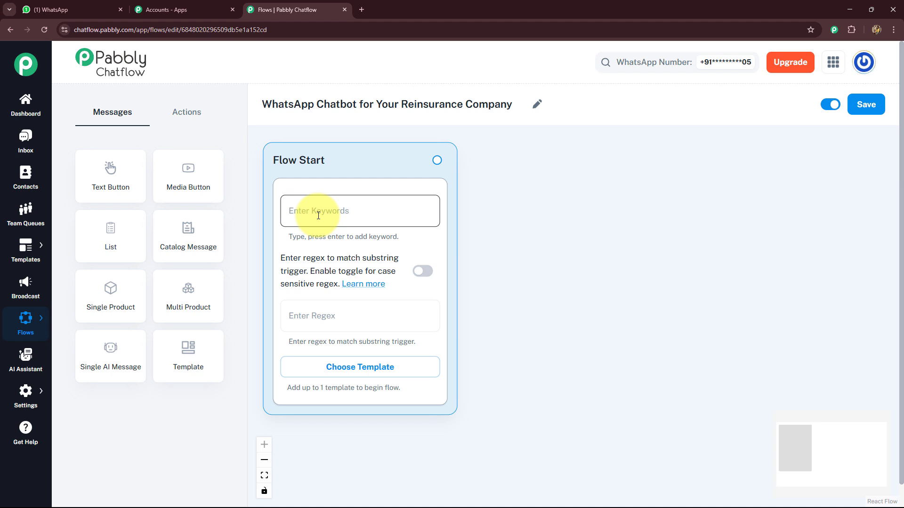
pyautogui.click(296, 314)
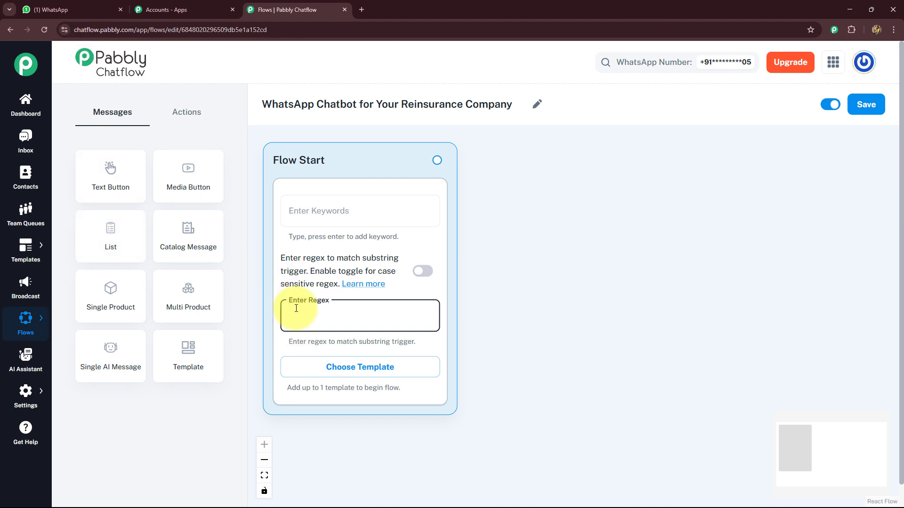
pyautogui.write('[\\s\\S]+')
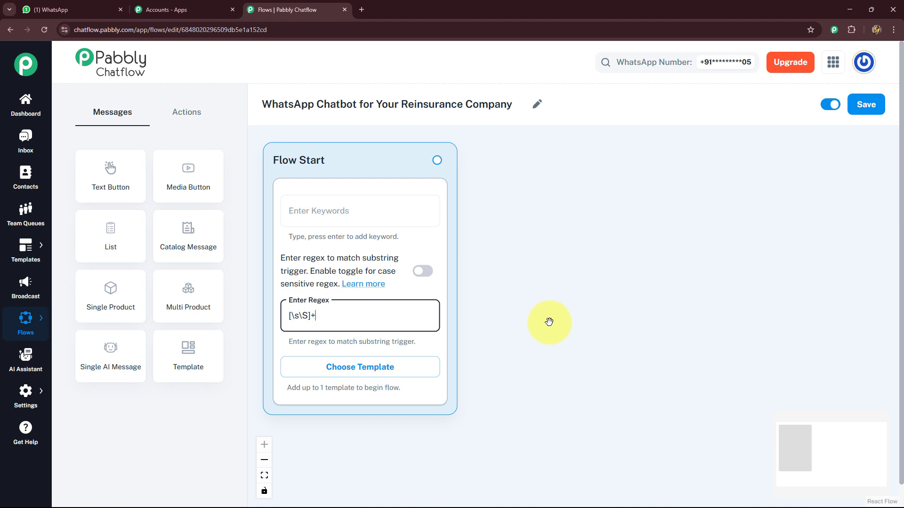
# - Connect a Text + Button message to Flow Start and paste the GlobalSecure Reinsurance Services welcome text
pyautogui.moveTo(548, 280); pyautogui.dragTo(521, 273)
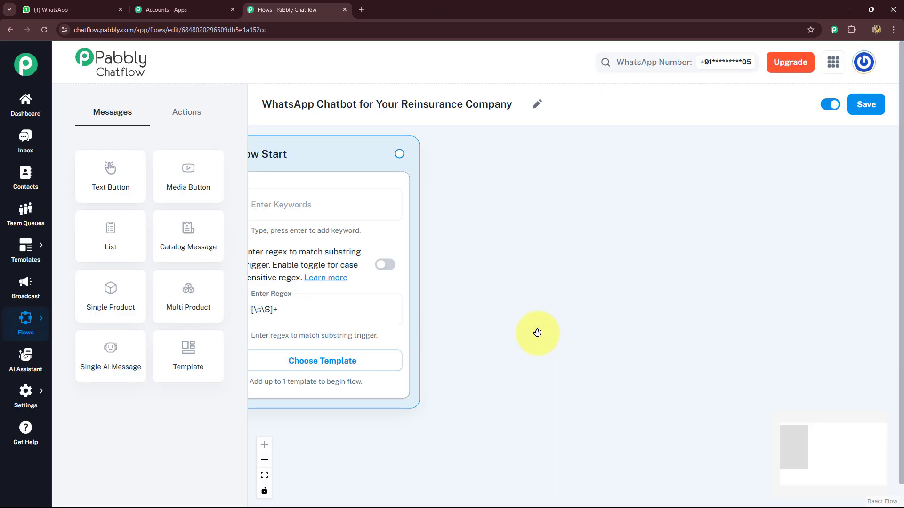
pyautogui.moveTo(399, 154); pyautogui.dragTo(519, 186)
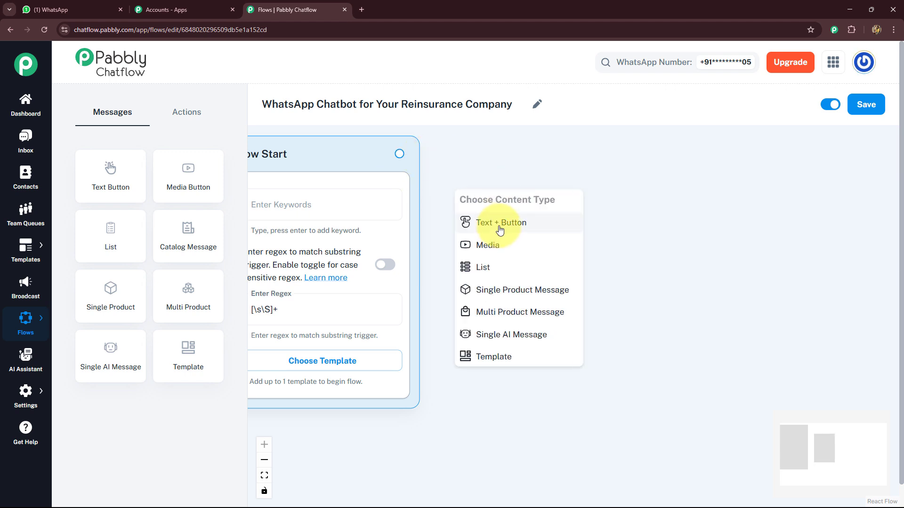
pyautogui.click(500, 229)
pyautogui.moveTo(496, 222); pyautogui.dragTo(486, 184)
pyautogui.click(481, 215)
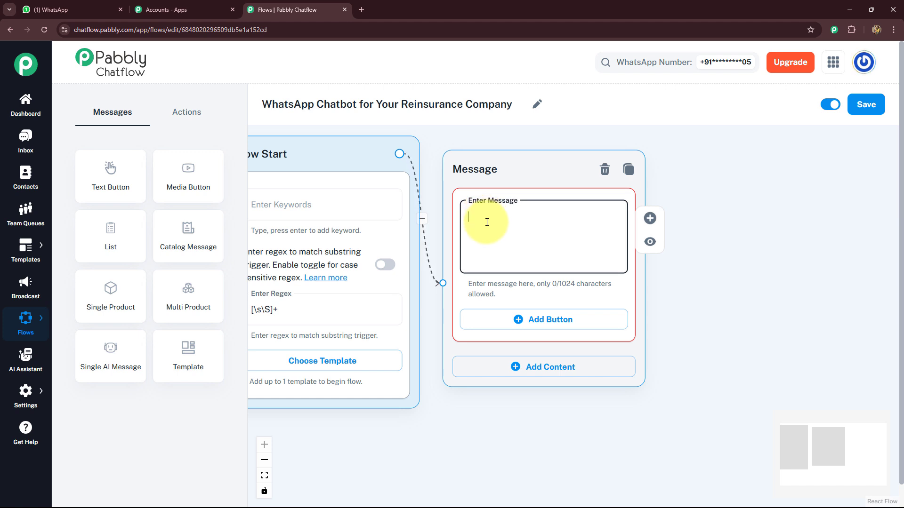
pyautogui.hotkey('ctrl', 'v')
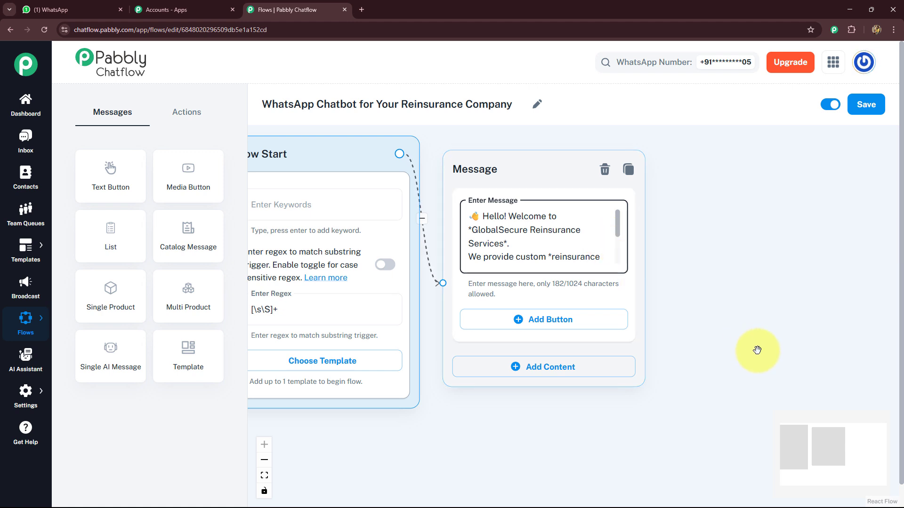
pyautogui.moveTo(720, 343); pyautogui.dragTo(657, 329)
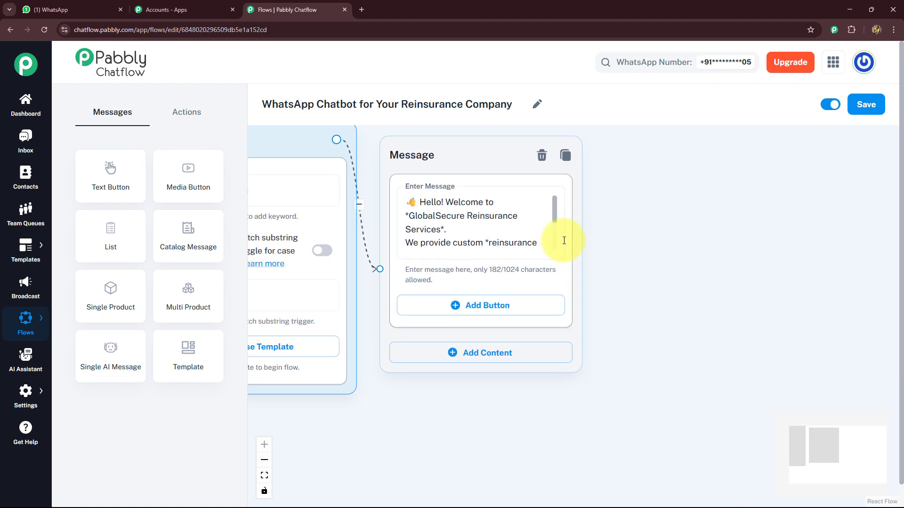
pyautogui.moveTo(554, 207)
pyautogui.mouseDown()
pyautogui.moveTo(546, 218)
pyautogui.moveTo(557, 245)
pyautogui.moveTo(561, 218)
pyautogui.mouseUp()
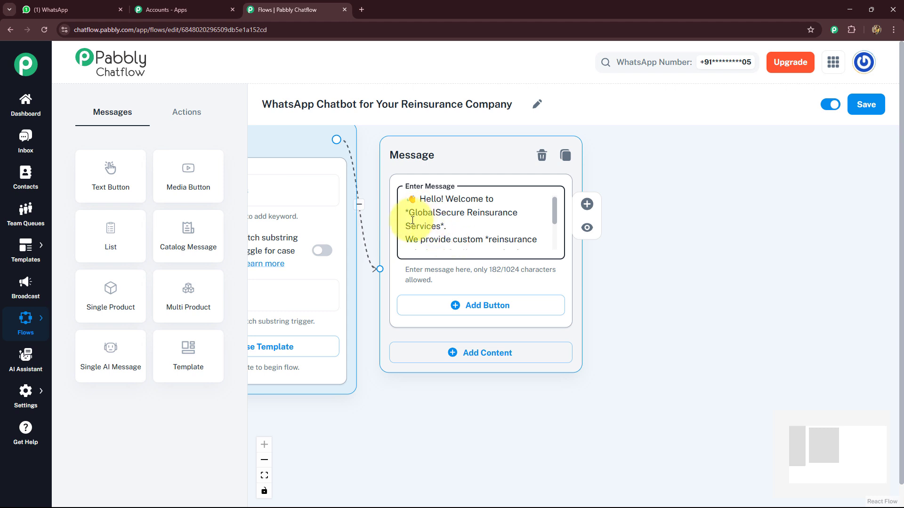
pyautogui.moveTo(554, 218); pyautogui.dragTo(554, 235)
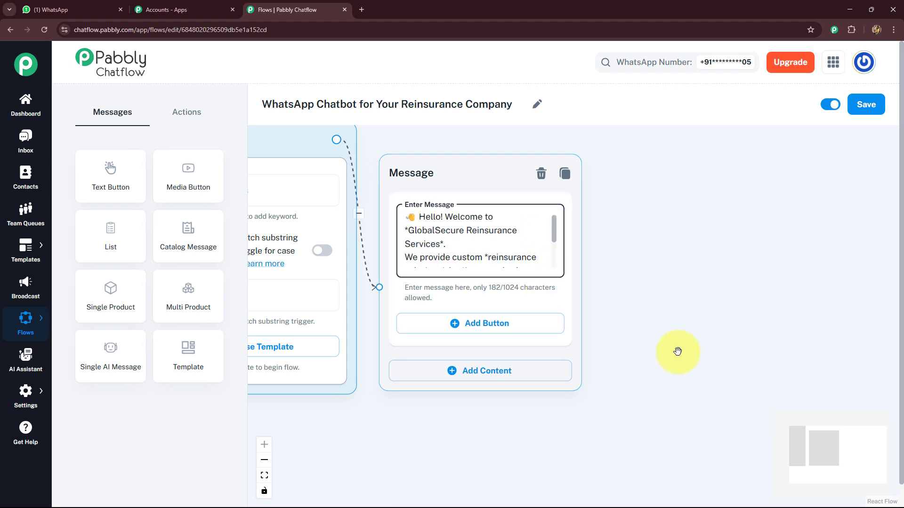
# - Add three buttons to the welcome message labelled Services, Partner With Us and Docs
pyautogui.click(523, 277)
pyautogui.click(433, 356)
pyautogui.click(436, 409)
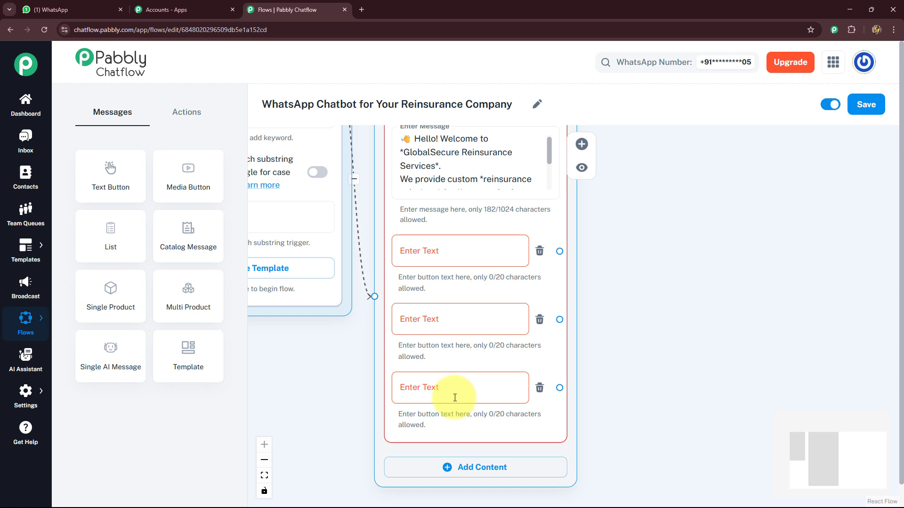
pyautogui.click(424, 258)
pyautogui.write('🧾 Services')
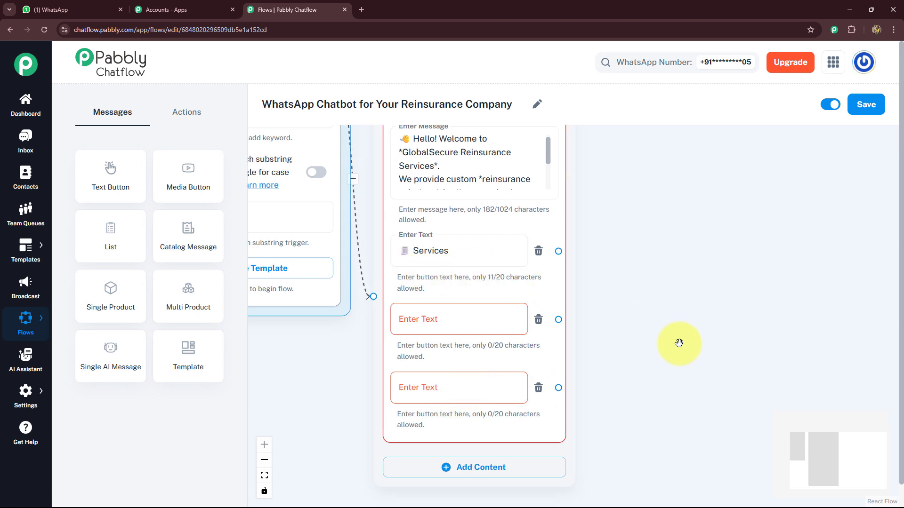
pyautogui.moveTo(680, 345); pyautogui.dragTo(661, 303)
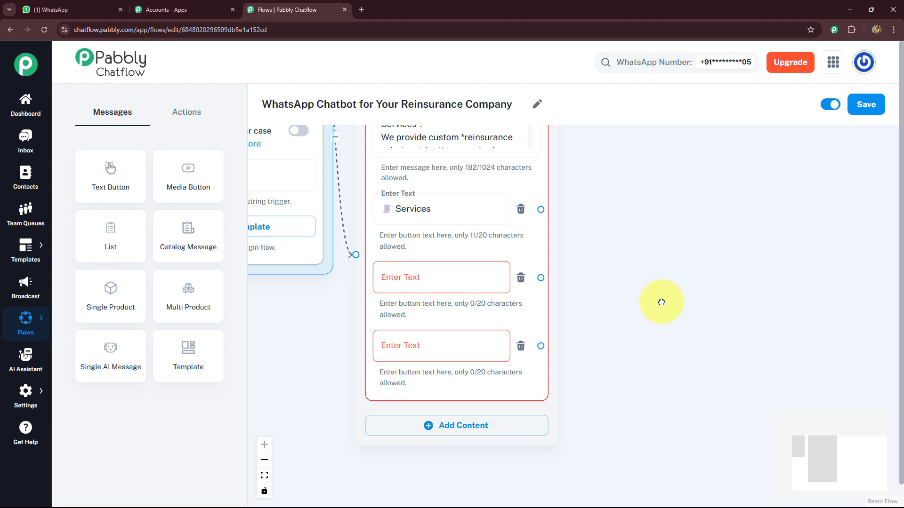
pyautogui.click(435, 282)
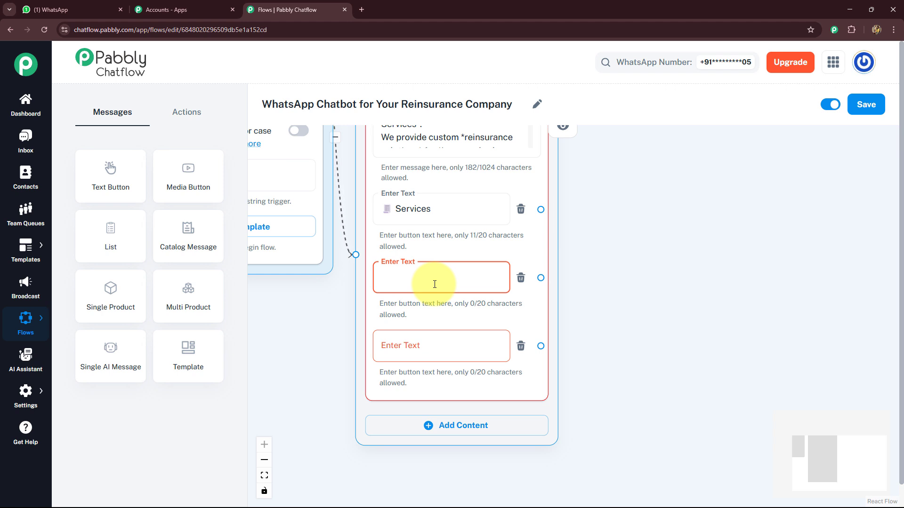
pyautogui.write('📬 Partner With Us')
pyautogui.moveTo(660, 328); pyautogui.dragTo(638, 292)
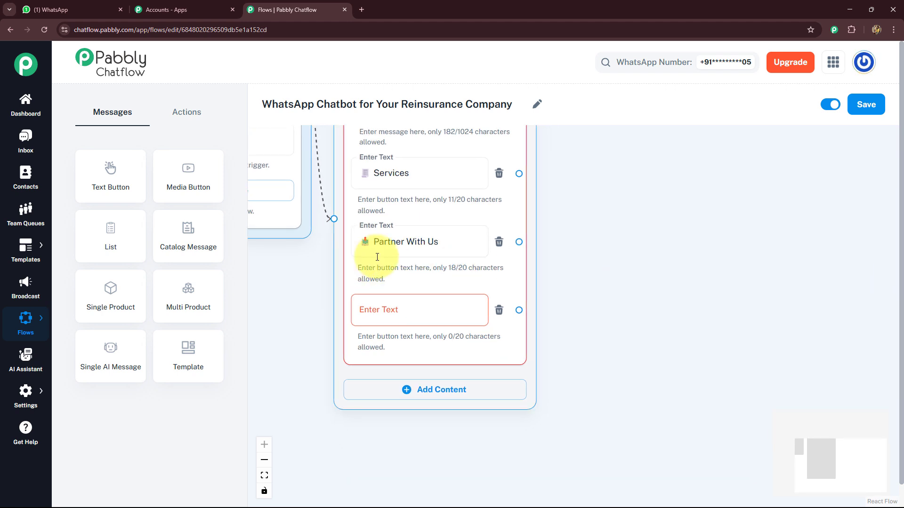
pyautogui.click(399, 310)
pyautogui.write('📄 Docs')
pyautogui.click(724, 359)
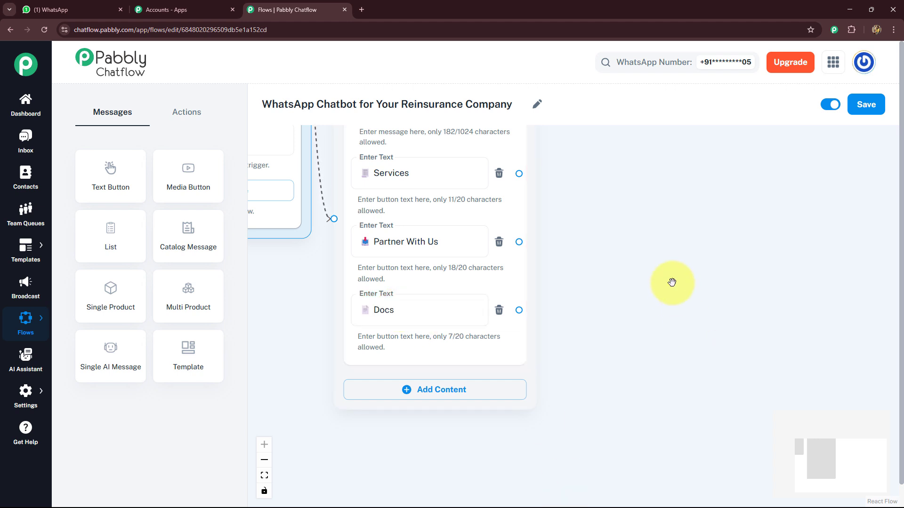
# - Connect a new Media message with media type Image to the Services button
pyautogui.moveTo(672, 280); pyautogui.dragTo(587, 377)
pyautogui.click(333, 210)
pyautogui.click(601, 338)
pyautogui.click(445, 276)
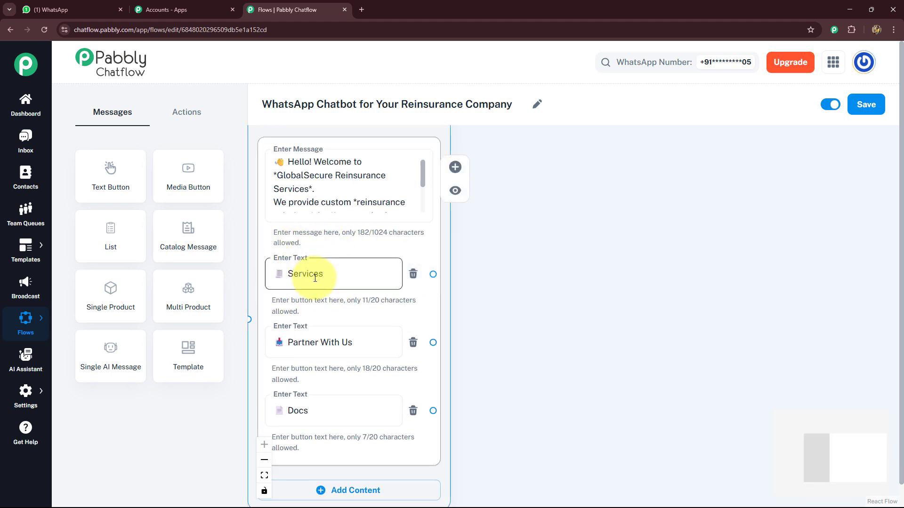
pyautogui.moveTo(433, 275); pyautogui.dragTo(519, 234)
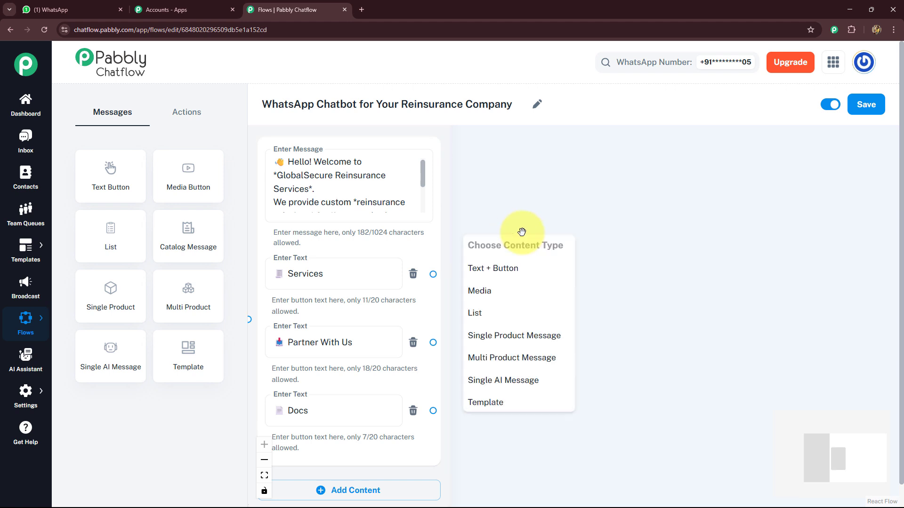
pyautogui.click(489, 291)
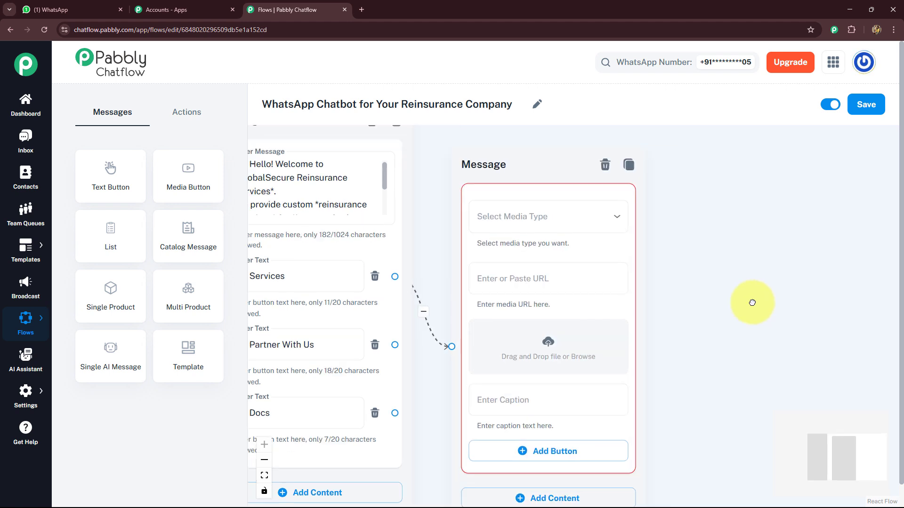
pyautogui.click(460, 234)
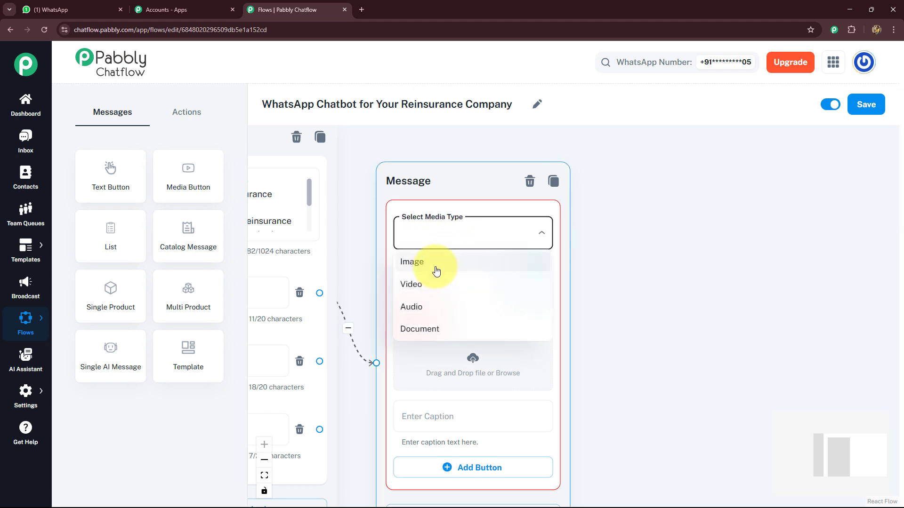
pyautogui.click(413, 262)
pyautogui.click(499, 237)
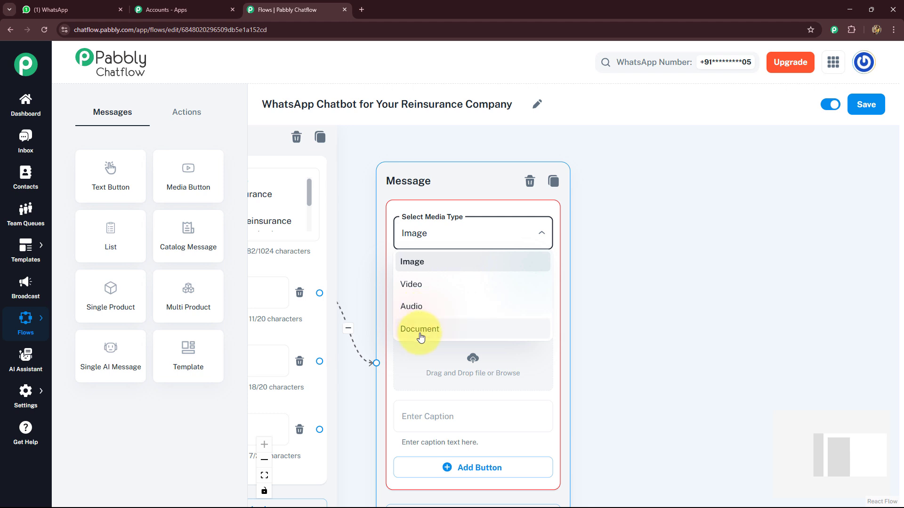
pyautogui.click(685, 271)
# - Upload the Our Core Reinsurance Services image and add the caption beginning 'For detailed service overview, Schedule'
pyautogui.scroll(-3, 642, 317)
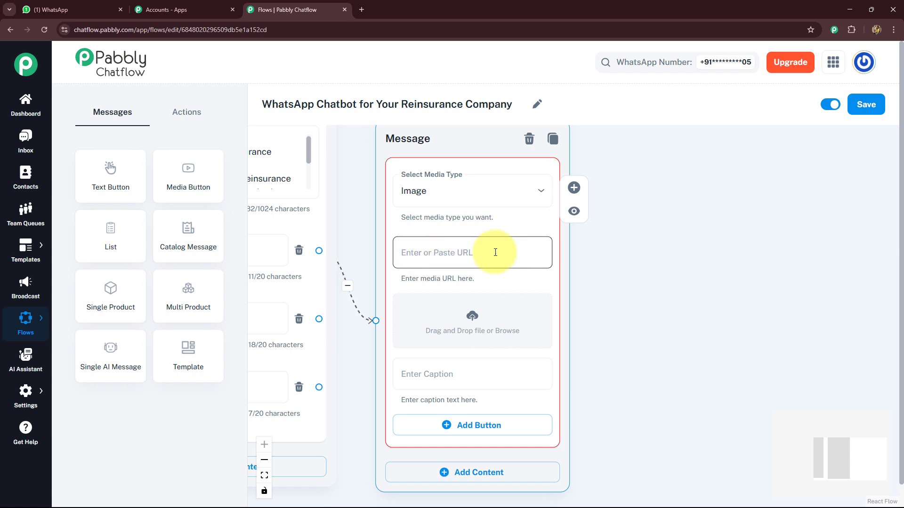
pyautogui.click(472, 322)
pyautogui.click(402, 236)
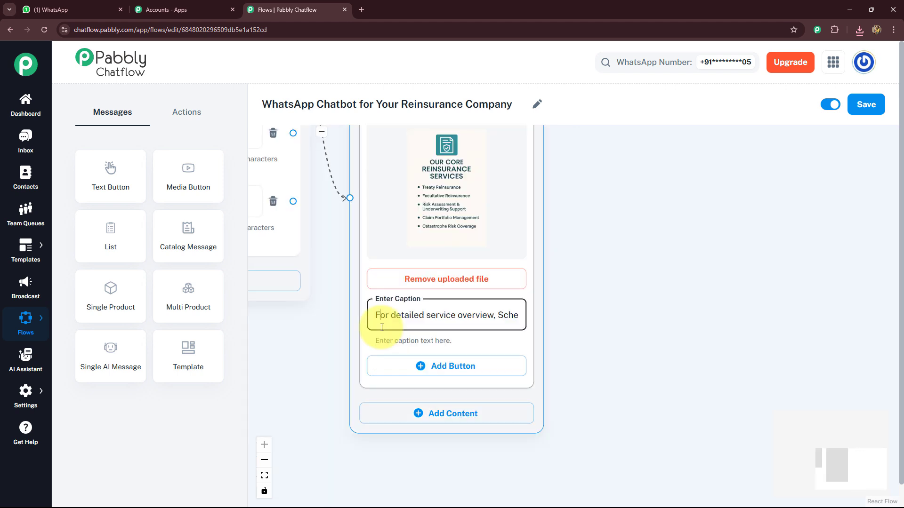
# - Add a button labelled Call to the image message
pyautogui.click(465, 365)
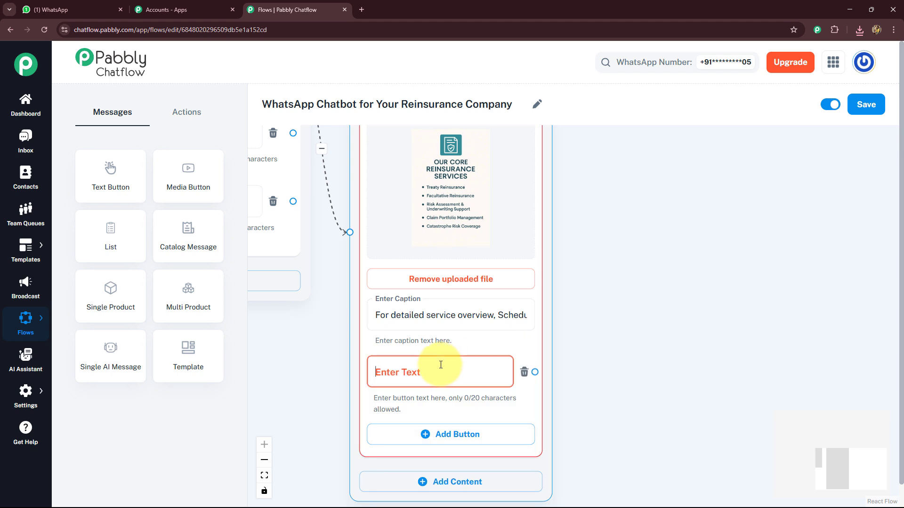
pyautogui.click(439, 364)
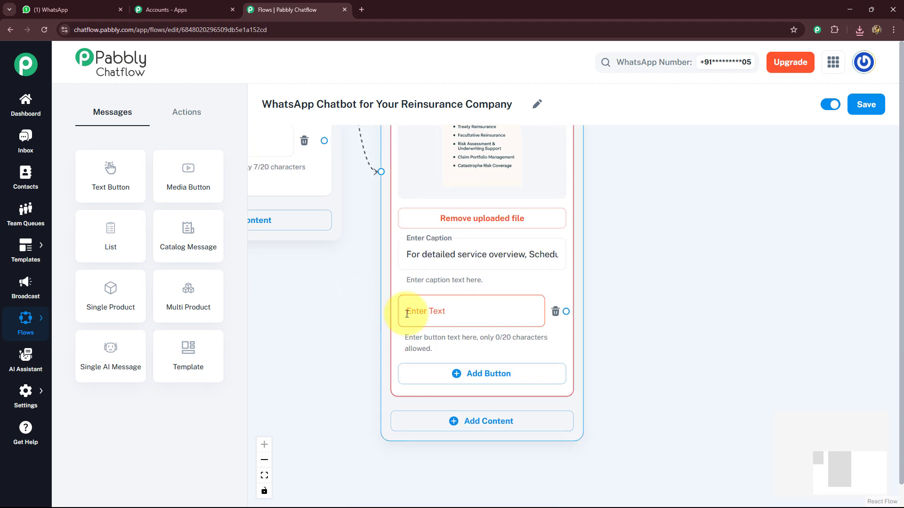
pyautogui.click(416, 313)
pyautogui.write('📅 Call')
pyautogui.click(643, 346)
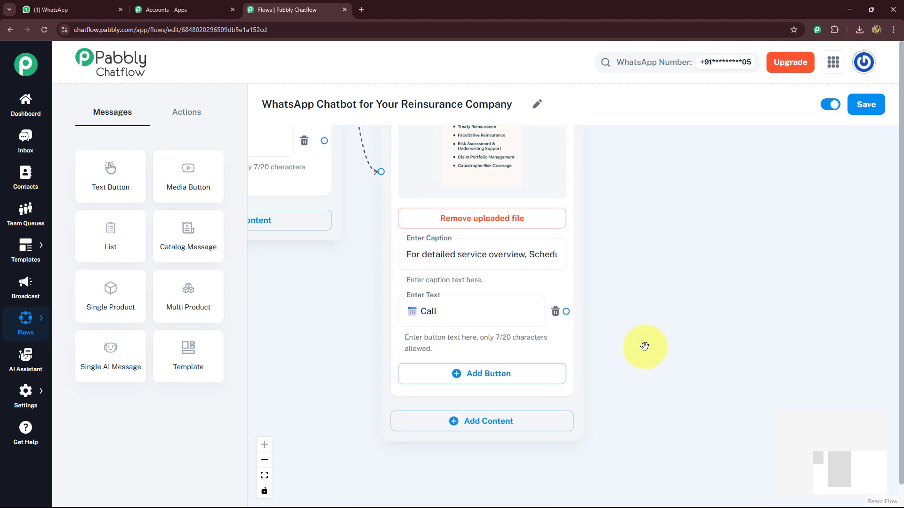
# - Connect a Text + Button message to the Call button and paste the text inviting clients to book a call with a business advisor
pyautogui.moveTo(652, 304); pyautogui.dragTo(479, 314)
pyautogui.moveTo(393, 322); pyautogui.dragTo(423, 277)
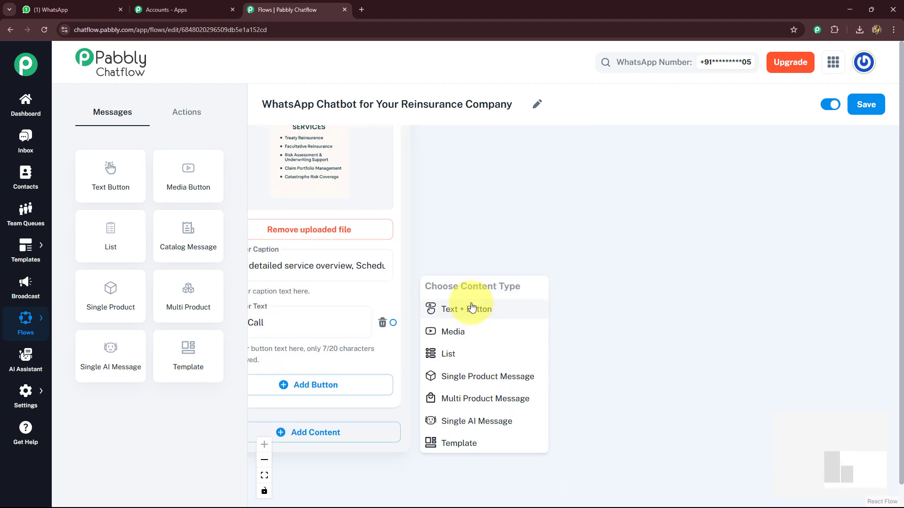
pyautogui.click(472, 309)
pyautogui.moveTo(482, 307); pyautogui.dragTo(486, 281)
pyautogui.moveTo(503, 215); pyautogui.dragTo(503, 212)
pyautogui.moveTo(708, 291); pyautogui.dragTo(644, 283)
pyautogui.click(541, 240)
pyautogui.hotkey('ctrl', 'v')
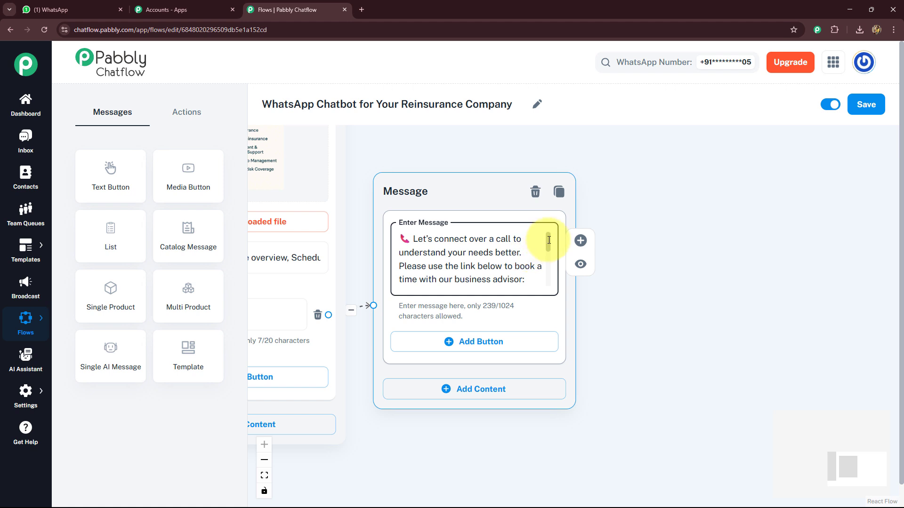
pyautogui.moveTo(550, 241); pyautogui.dragTo(557, 246)
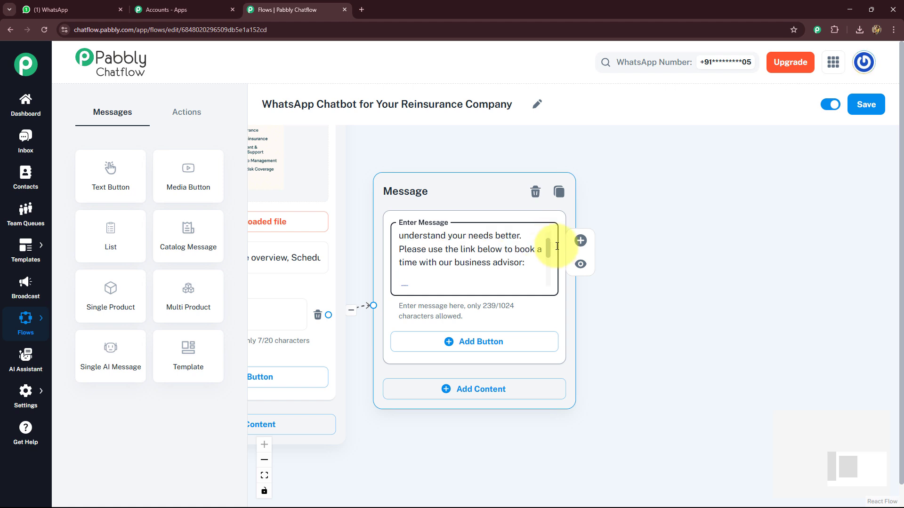
# - Review the booking message text, tidy the node layout and save the flow
pyautogui.moveTo(556, 246); pyautogui.dragTo(556, 268)
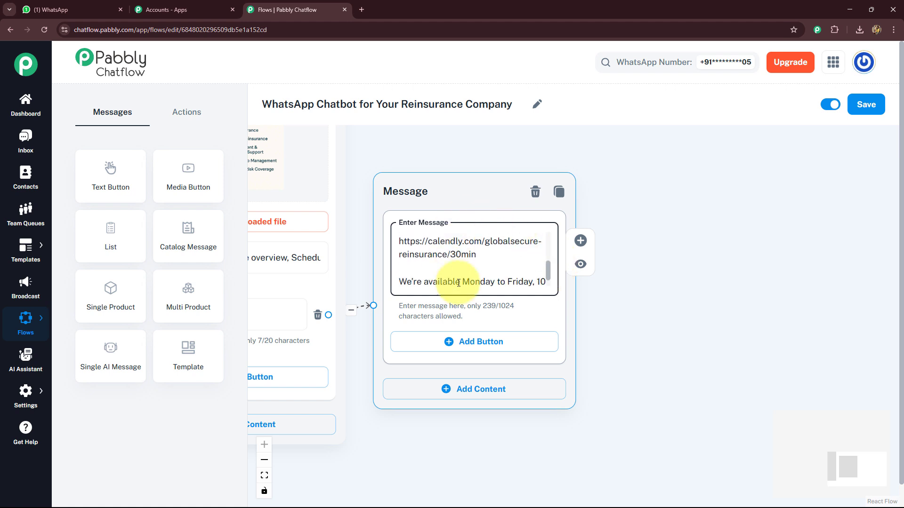
pyautogui.moveTo(550, 266); pyautogui.dragTo(547, 276)
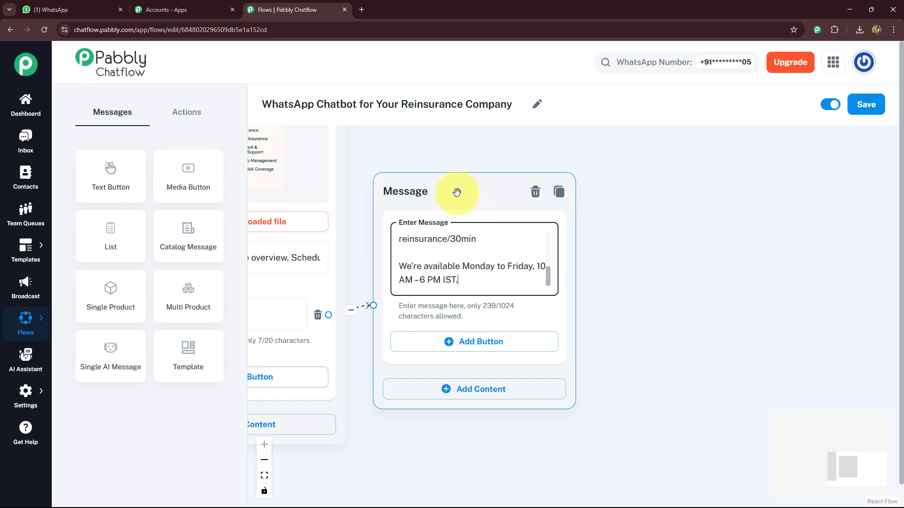
pyautogui.moveTo(457, 192); pyautogui.dragTo(568, 173)
pyautogui.moveTo(380, 348); pyautogui.dragTo(621, 250)
pyautogui.scroll(-8, 364, 276)
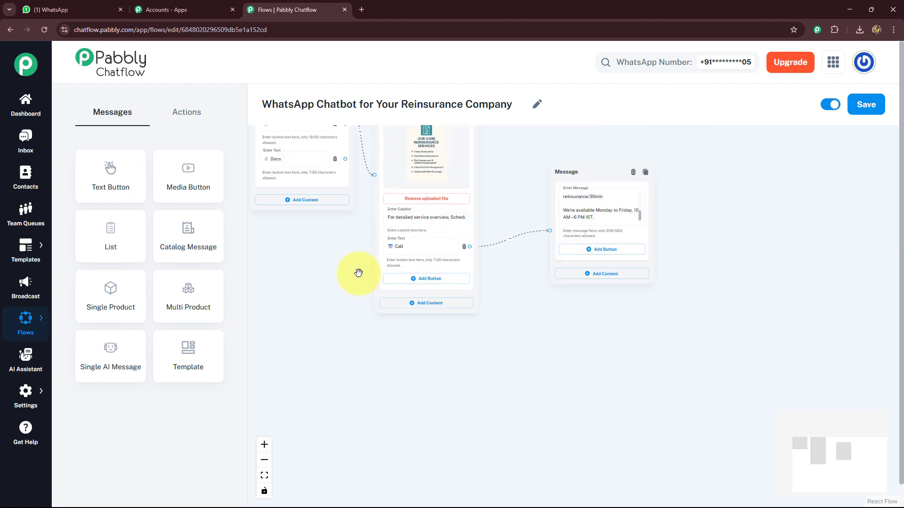
pyautogui.moveTo(341, 279); pyautogui.dragTo(344, 366)
pyautogui.moveTo(418, 208); pyautogui.dragTo(430, 145)
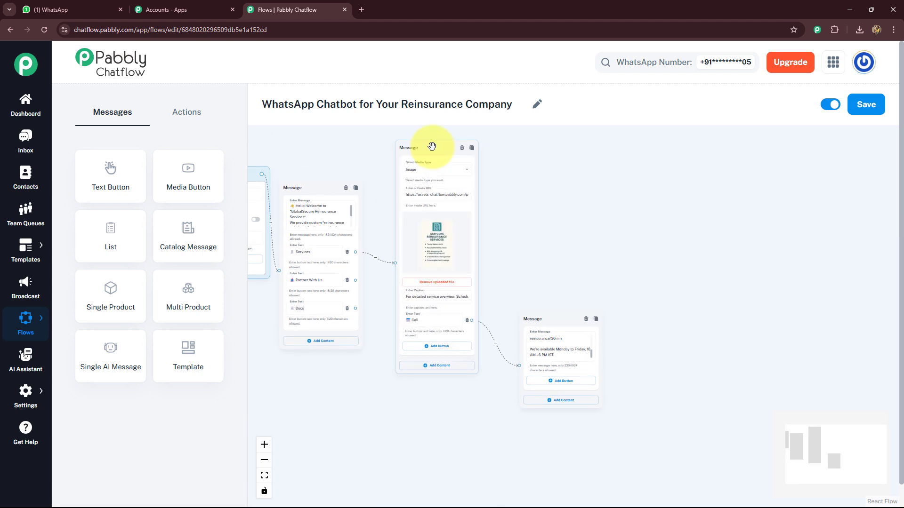
pyautogui.click(570, 324)
pyautogui.moveTo(570, 325)
pyautogui.mouseDown()
pyautogui.moveTo(581, 178)
pyautogui.moveTo(590, 174)
pyautogui.moveTo(568, 340)
pyautogui.mouseUp()
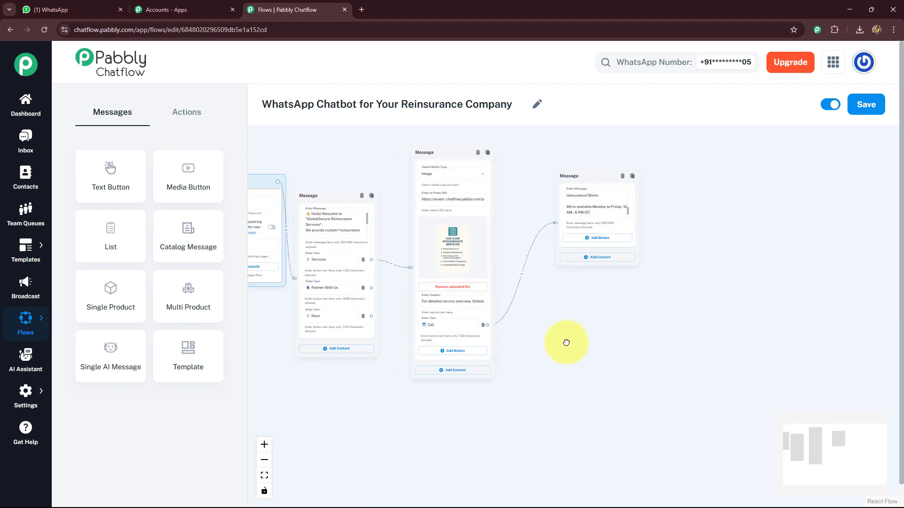
pyautogui.click(867, 105)
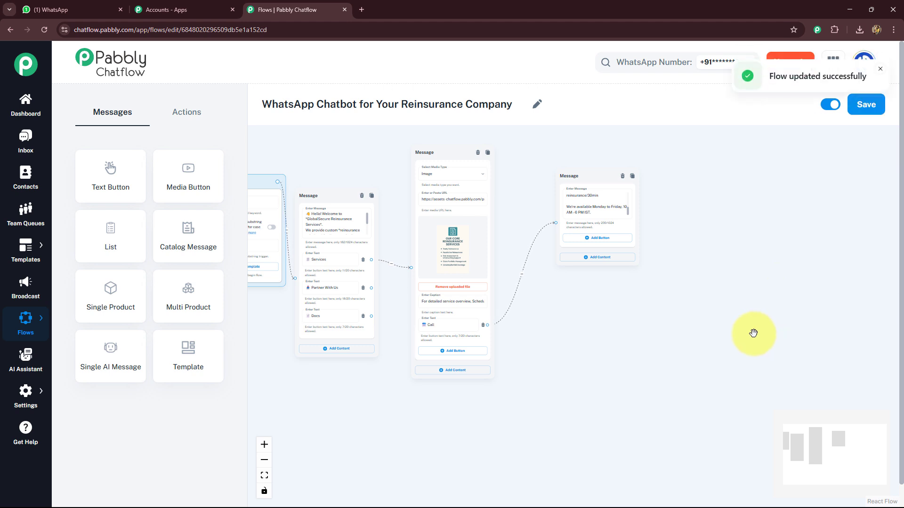
# - Add an Ask Question node and connect it to the Partner With Us button
pyautogui.scroll(3, 345, 377)
pyautogui.moveTo(345, 409); pyautogui.dragTo(389, 362)
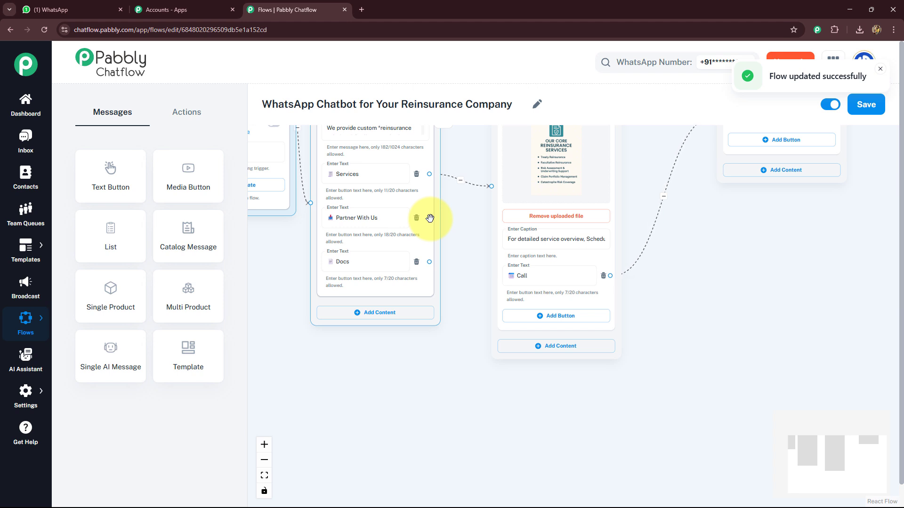
pyautogui.click(187, 112)
pyautogui.moveTo(203, 241); pyautogui.dragTo(414, 391)
pyautogui.moveTo(429, 218); pyautogui.dragTo(411, 437)
pyautogui.scroll(3, 346, 369)
pyautogui.moveTo(346, 369); pyautogui.dragTo(339, 242)
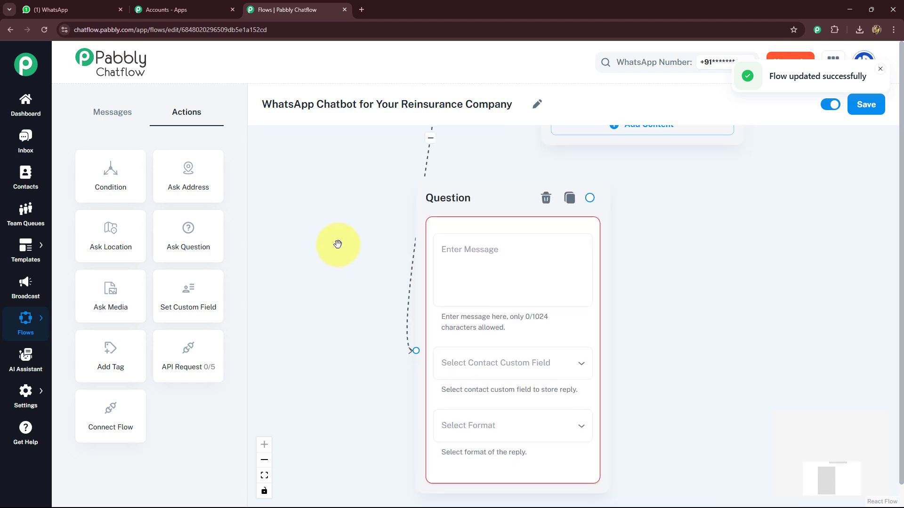
# - Paste the partnership onboarding message into the question and add '1. *Name*' on a new line
pyautogui.click(476, 258)
pyautogui.hotkey('ctrl', 'v')
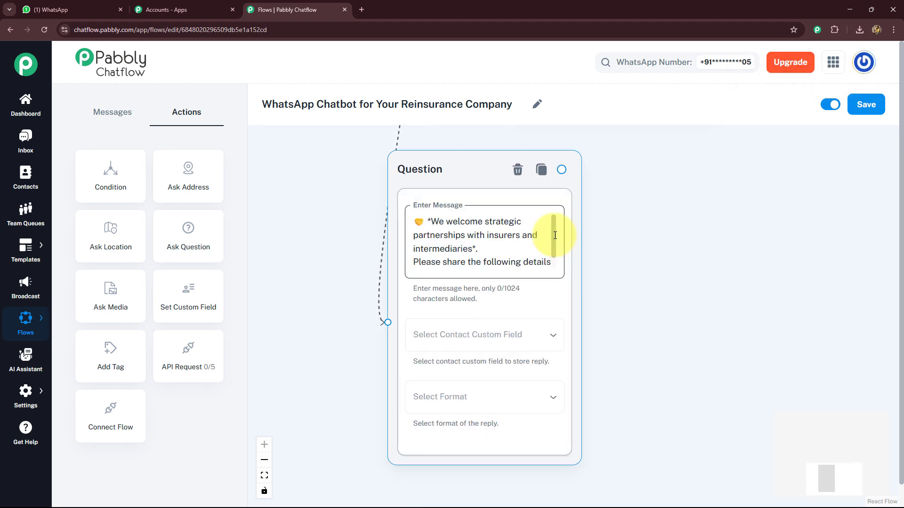
pyautogui.scroll(-1, 554, 244)
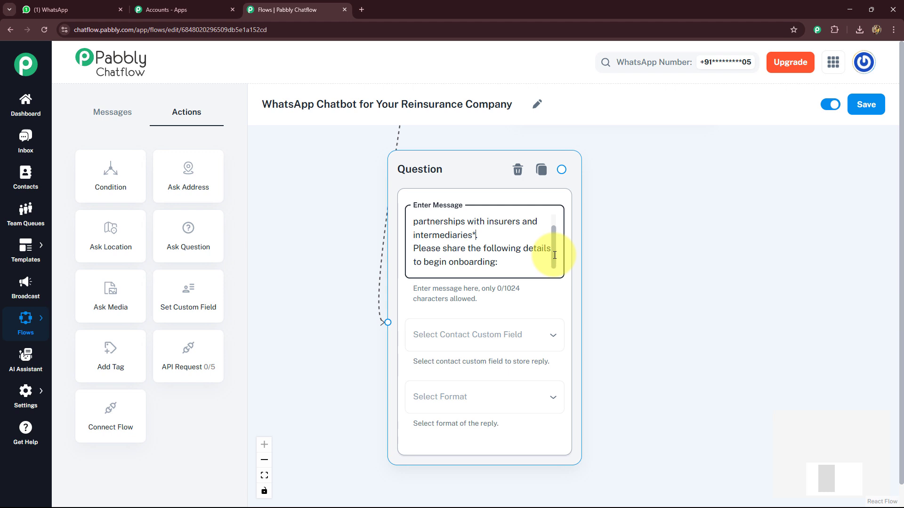
pyautogui.click(524, 263)
pyautogui.press('Return')
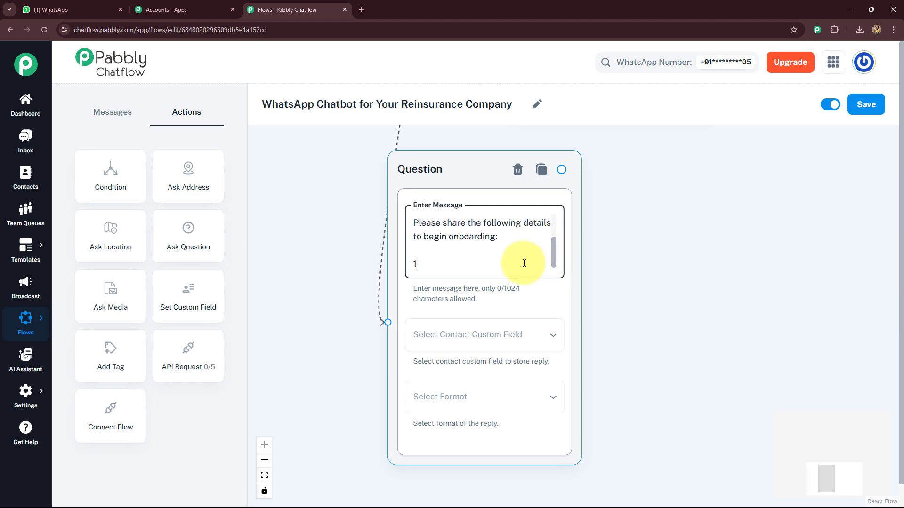
pyautogui.write('1. *Name*')
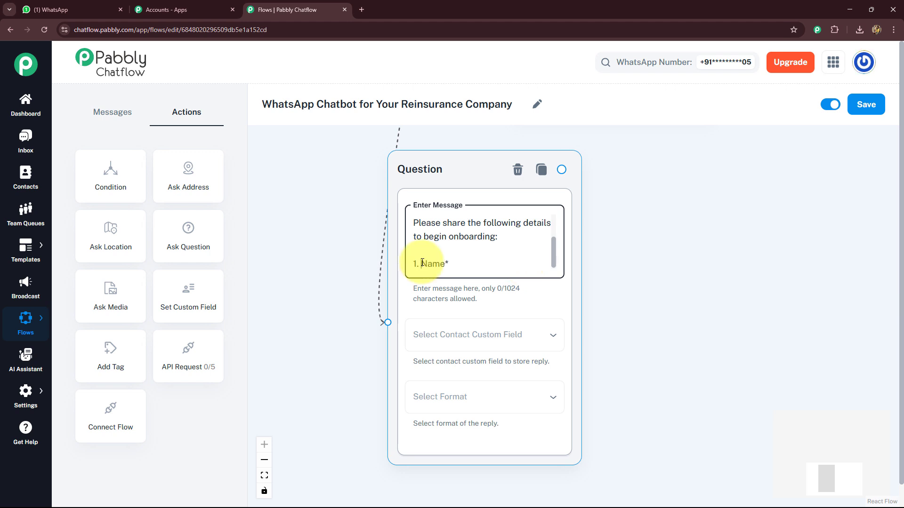
# - Store the reply in the FullName contact custom field with Text format
pyautogui.moveTo(356, 269); pyautogui.dragTo(335, 222)
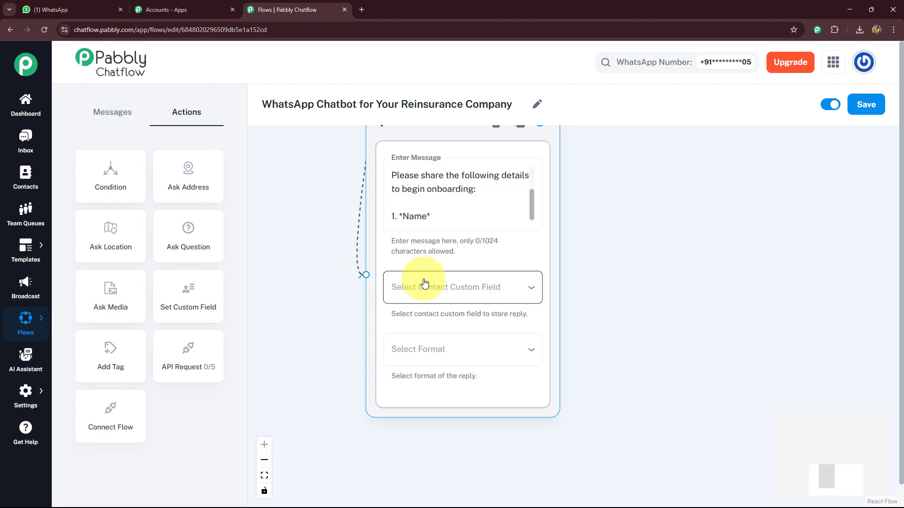
pyautogui.click(425, 283)
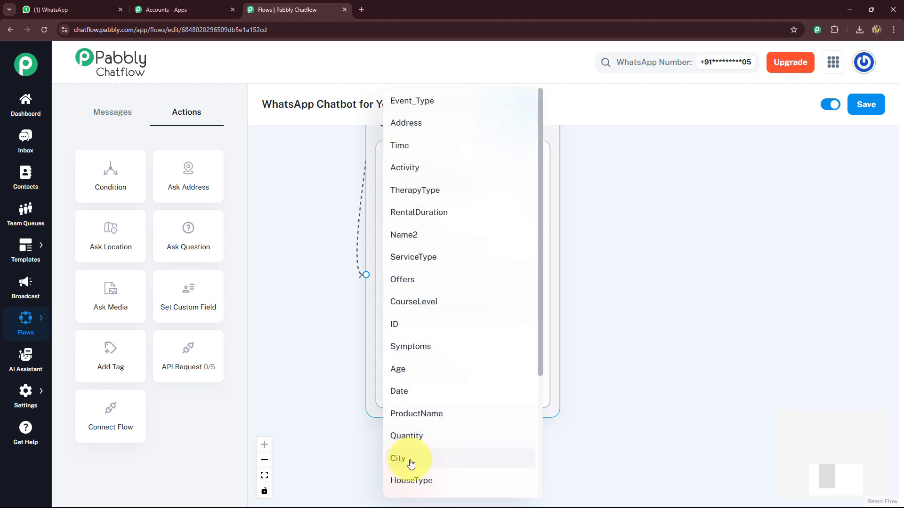
pyautogui.scroll(-4, 414, 440)
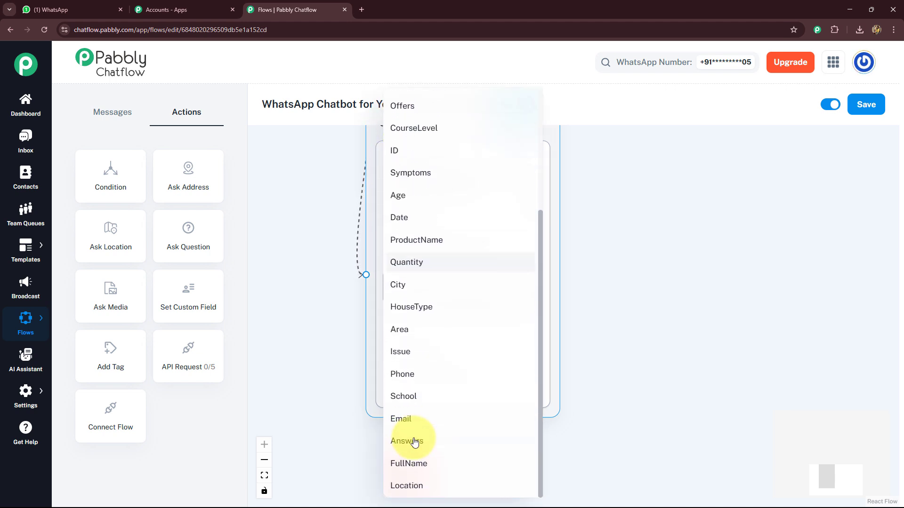
pyautogui.click(406, 465)
pyautogui.click(395, 346)
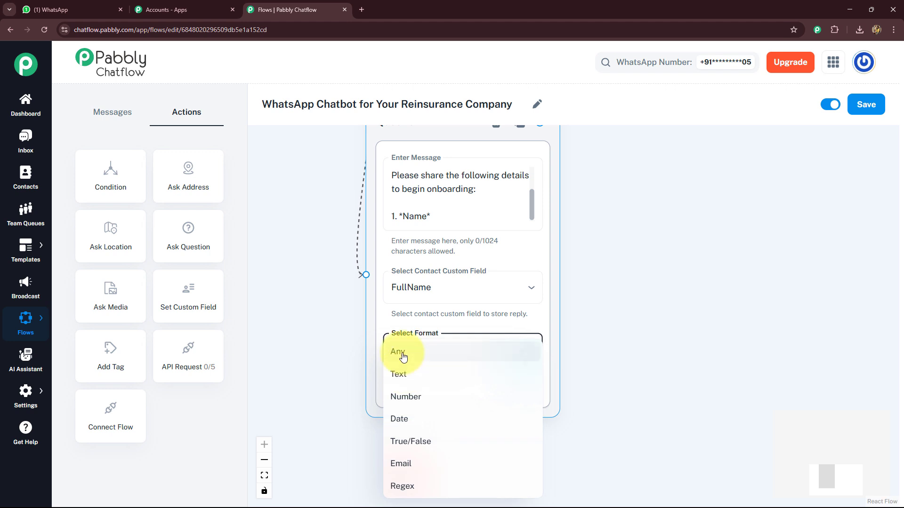
pyautogui.click(394, 379)
pyautogui.scroll(-2, 404, 397)
pyautogui.click(418, 341)
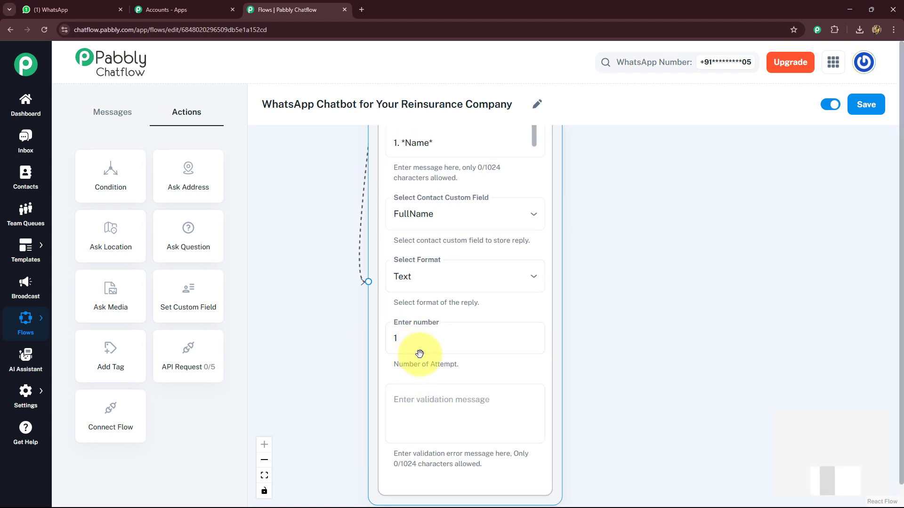
pyautogui.click(403, 414)
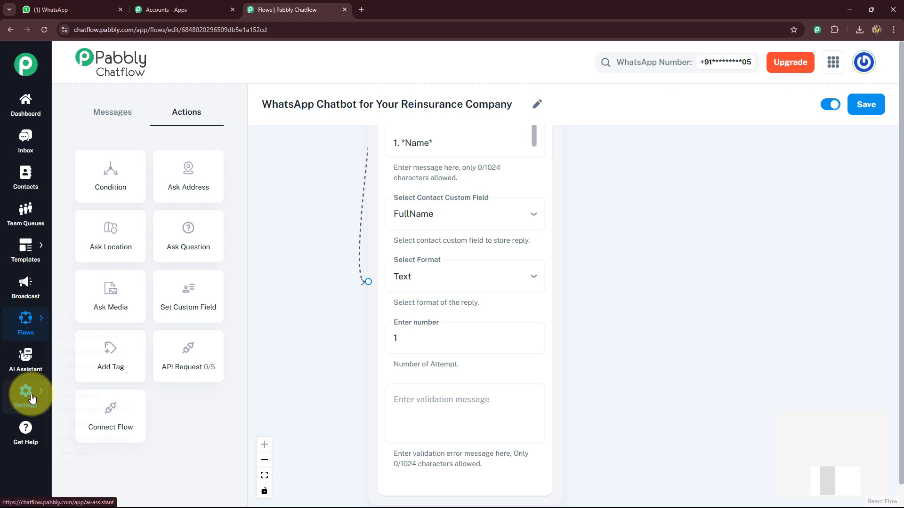
# - Add a follow-up Ask Question node with the message 'Great, *$FullName*' and 'Please share your *Email*'
pyautogui.moveTo(32, 399)
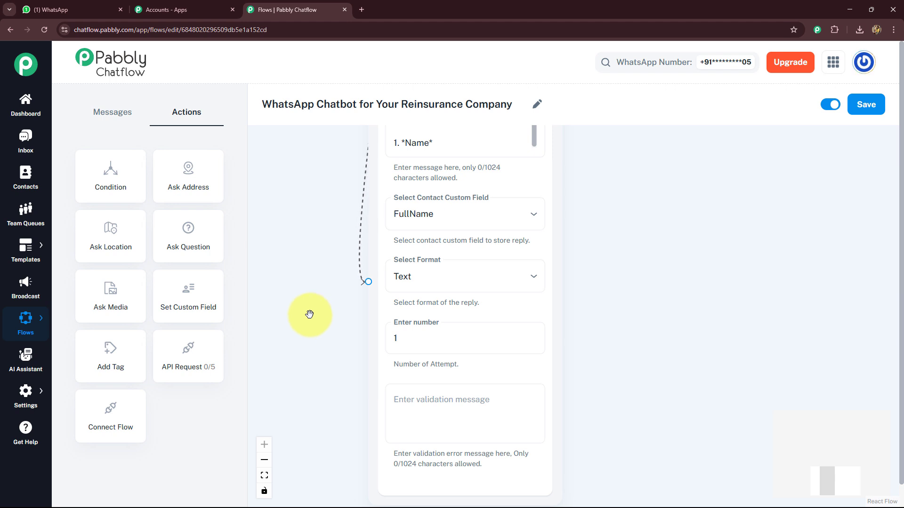
pyautogui.scroll(-5, 297, 325)
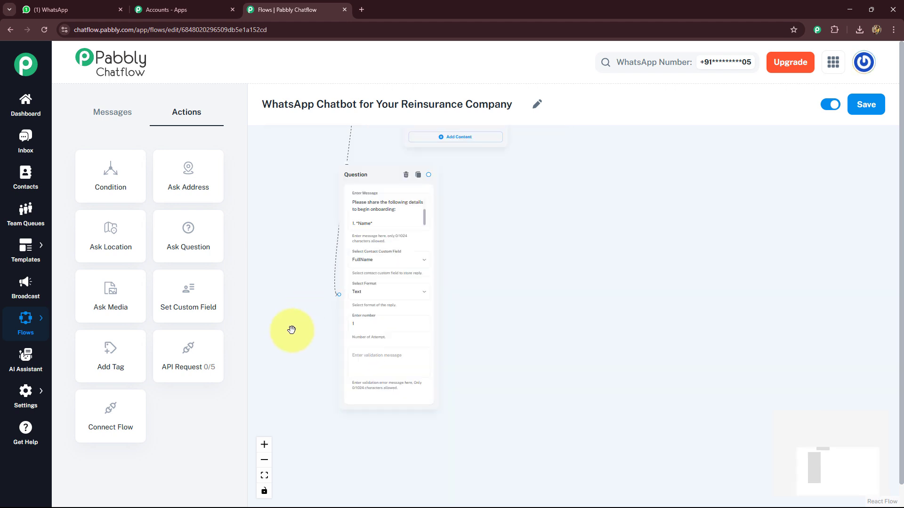
pyautogui.moveTo(531, 278); pyautogui.dragTo(502, 292)
pyautogui.scroll(2, 503, 292)
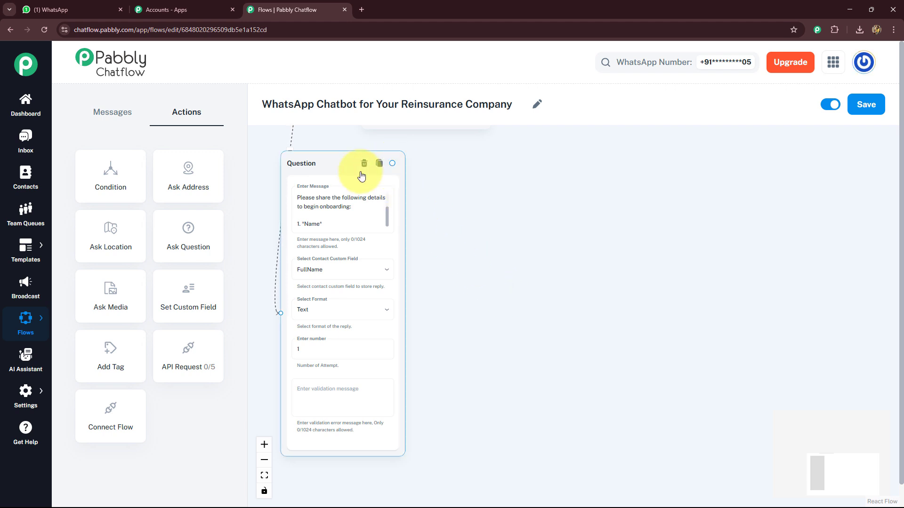
pyautogui.moveTo(216, 240); pyautogui.dragTo(469, 232)
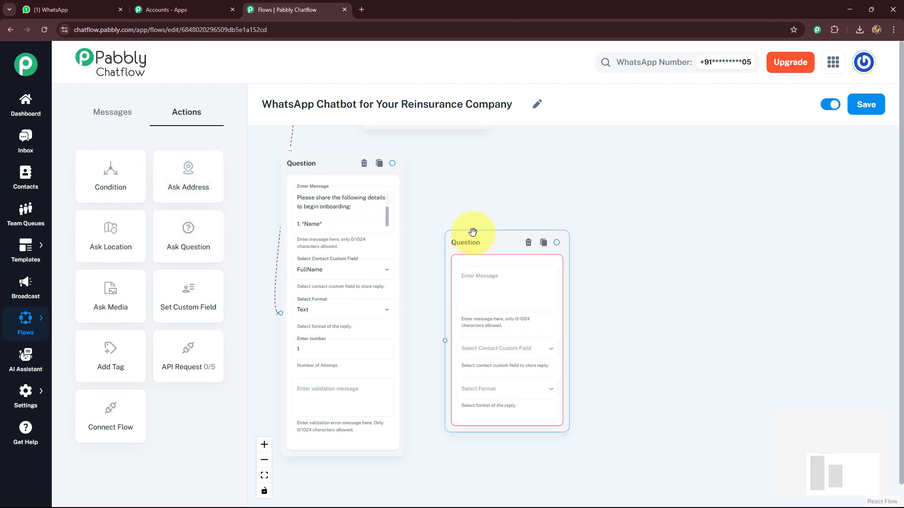
pyautogui.scroll(3, 468, 208)
pyautogui.click(466, 206)
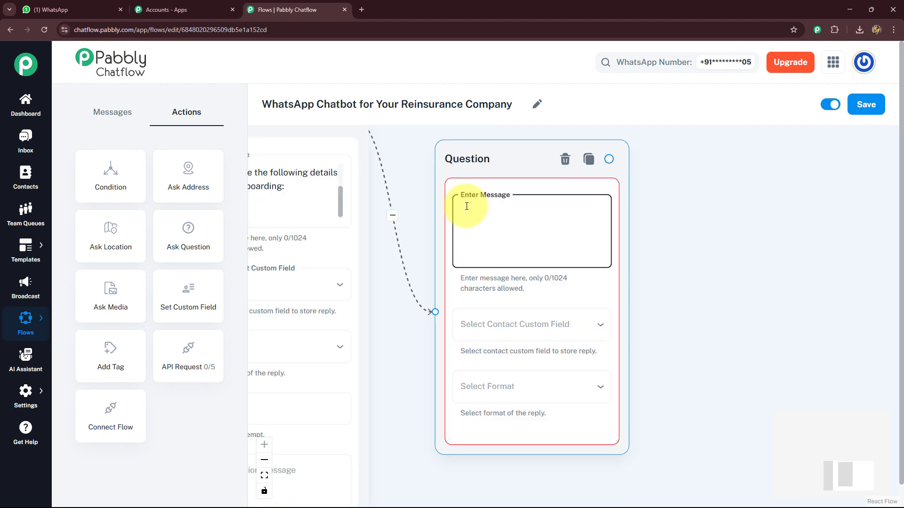
pyautogui.write('Great, *$FullName*')
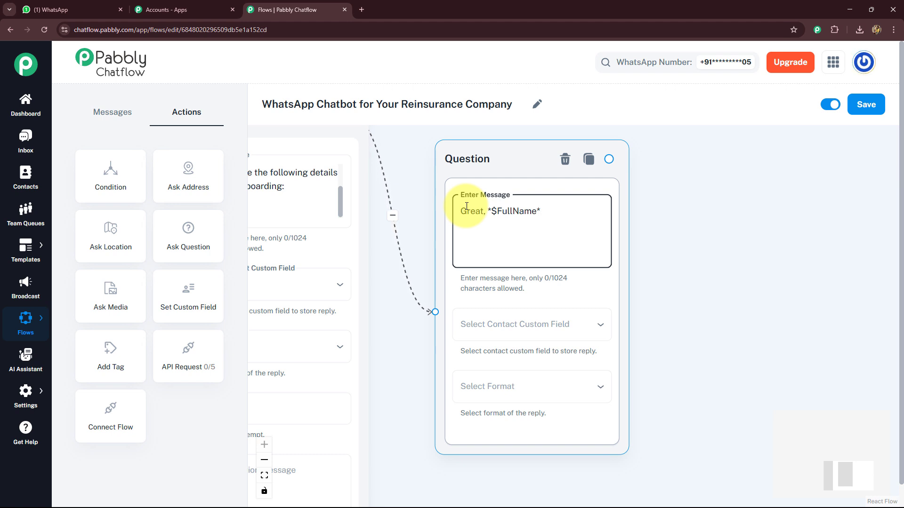
pyautogui.click(568, 222)
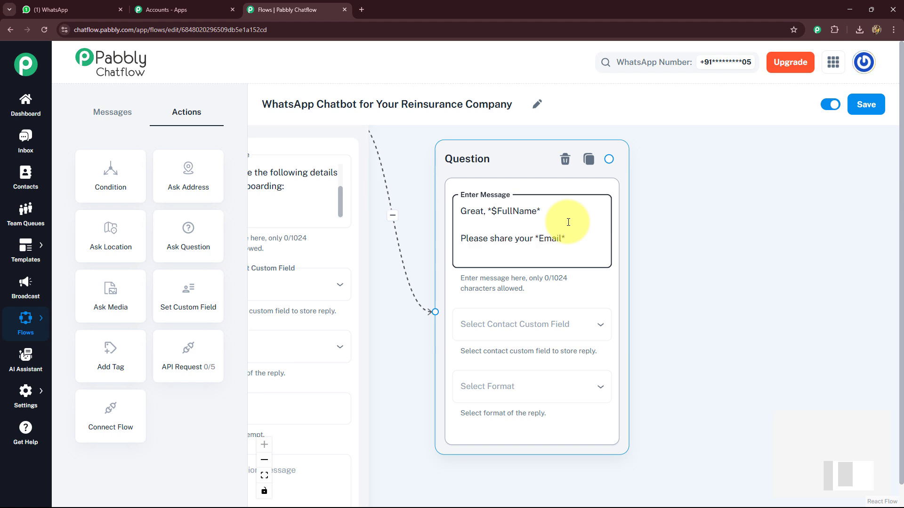
# - Store the email question's reply in the Email custom field with Email format
pyautogui.click(583, 330)
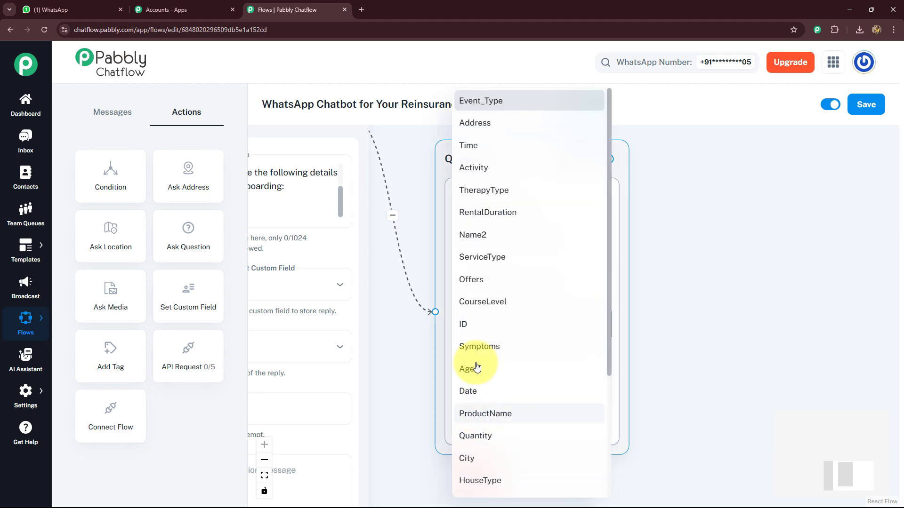
pyautogui.scroll(-4, 485, 416)
pyautogui.click(491, 424)
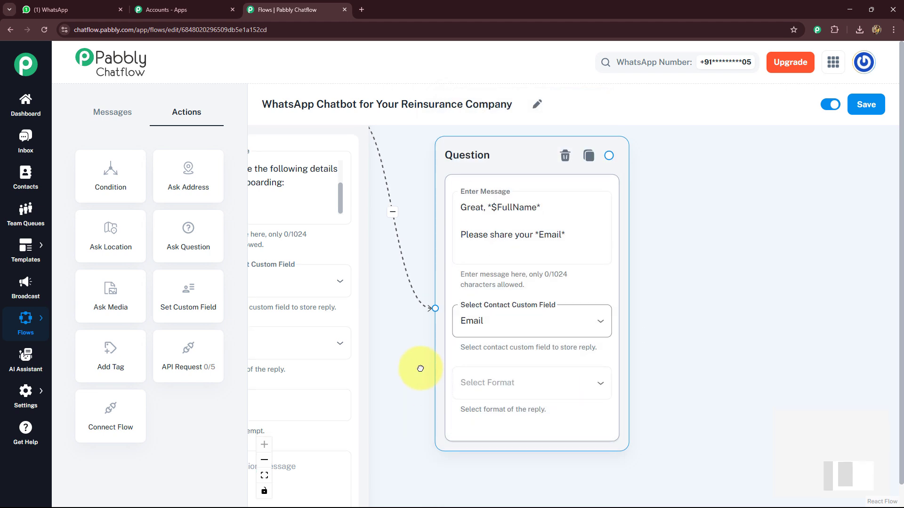
pyautogui.scroll(-2, 452, 339)
pyautogui.click(513, 304)
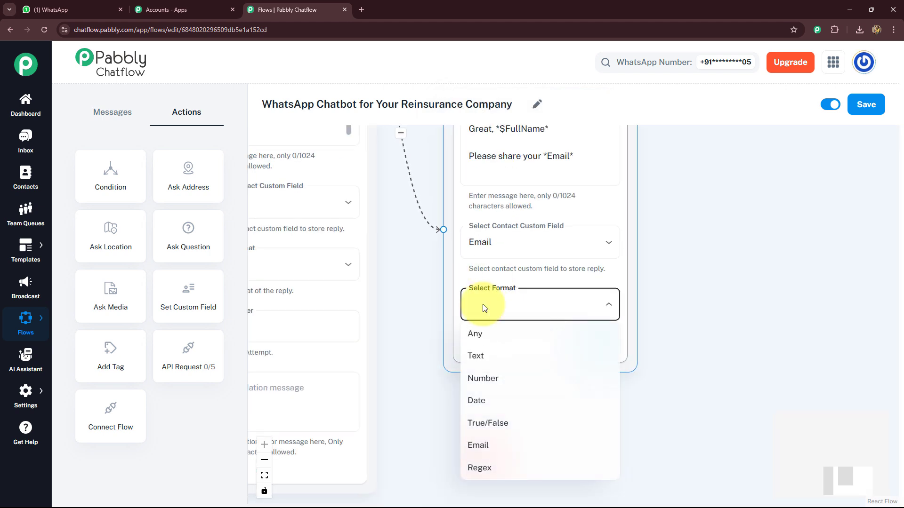
pyautogui.click(485, 451)
# - Add a third Ask Question node linked to the email question and paste '3. Your *Company Name*' as its message
pyautogui.moveTo(734, 302); pyautogui.dragTo(579, 333)
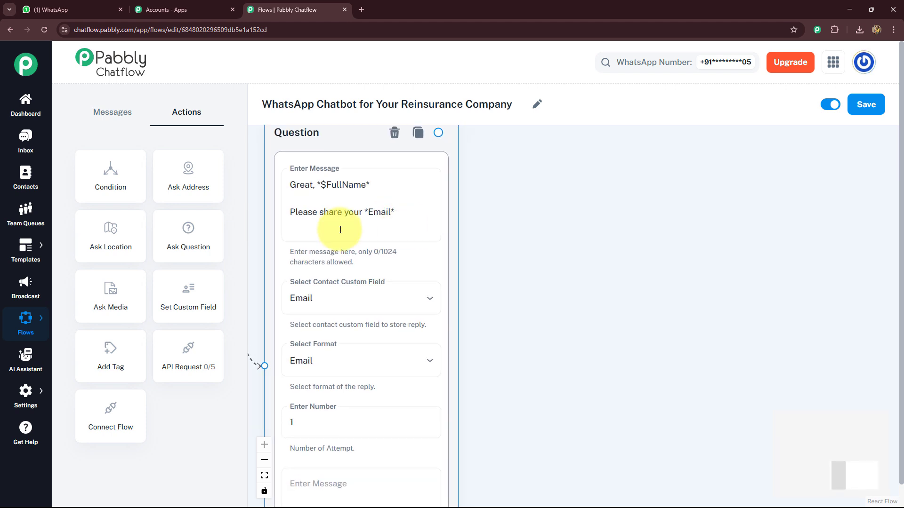
pyautogui.moveTo(195, 236); pyautogui.dragTo(541, 236)
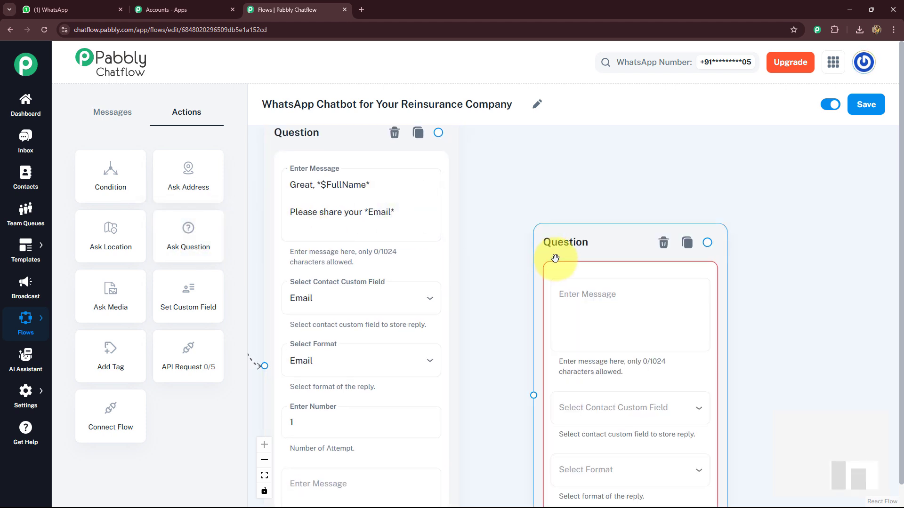
pyautogui.moveTo(413, 136); pyautogui.dragTo(506, 398)
pyautogui.click(502, 278)
pyautogui.write('3. Your Company Name')
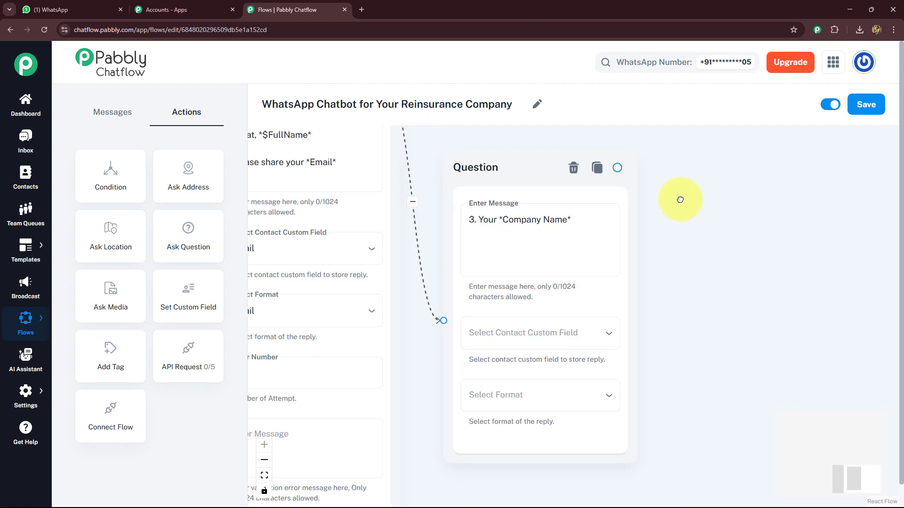
# - Store the company question's reply in the CompanyName custom field with Text format
pyautogui.click(461, 329)
pyautogui.scroll(-5, 466, 397)
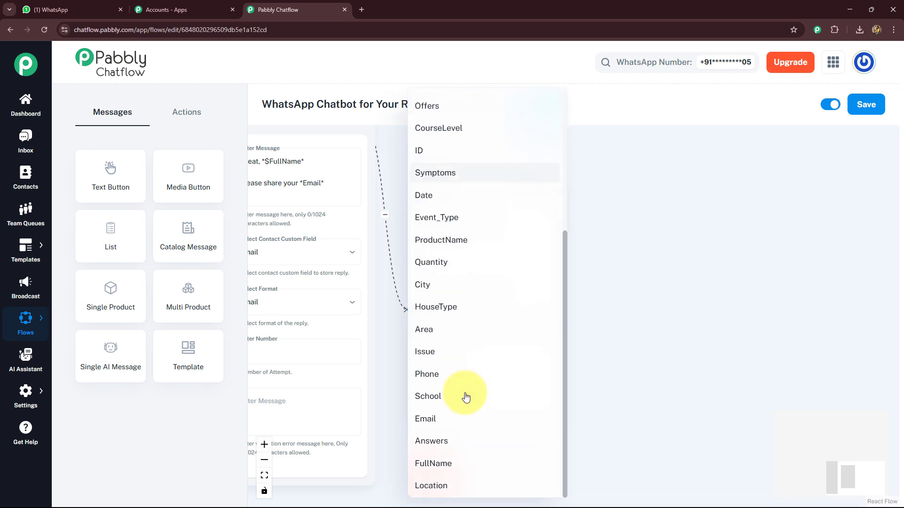
pyautogui.scroll(5, 466, 397)
pyautogui.click(440, 147)
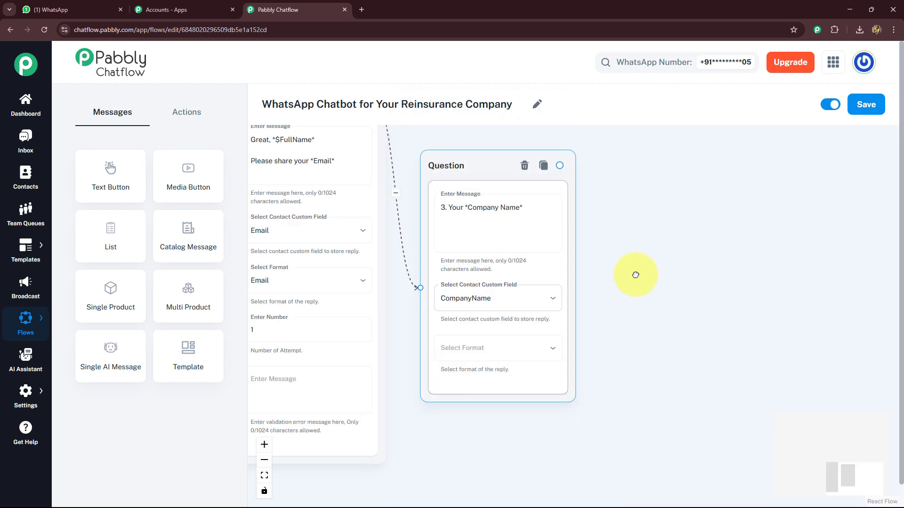
pyautogui.scroll(-1, 635, 275)
pyautogui.click(511, 315)
pyautogui.click(447, 363)
# - Connect a new Ask Question node after the Company Name question
pyautogui.hscroll(3, 518, 263)
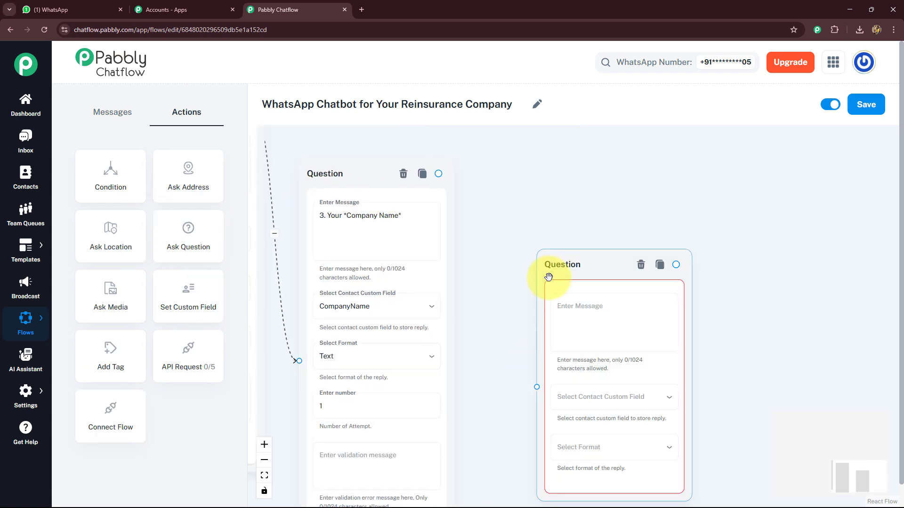
pyautogui.moveTo(544, 275); pyautogui.dragTo(501, 202)
pyautogui.moveTo(438, 174); pyautogui.dragTo(511, 323)
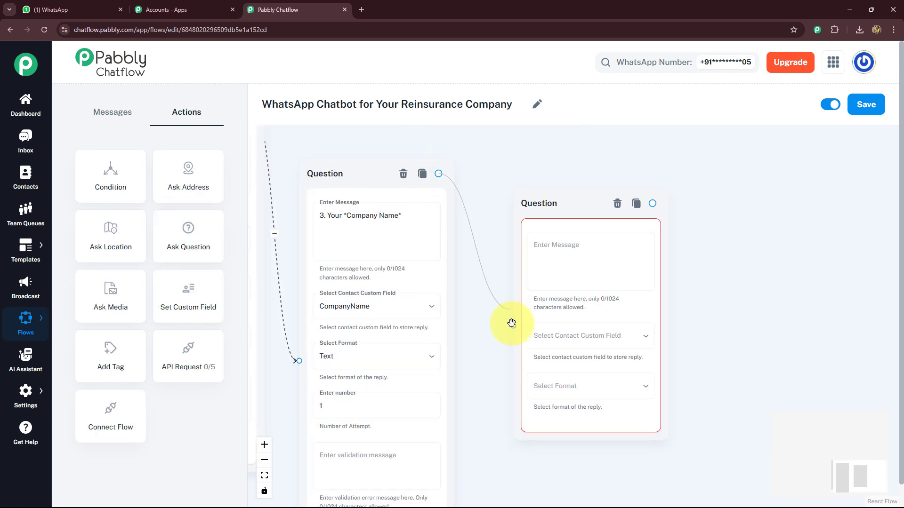
# - Paste '4. Type of *Reinsurance Required*' as the message of the new question node
pyautogui.click(527, 237)
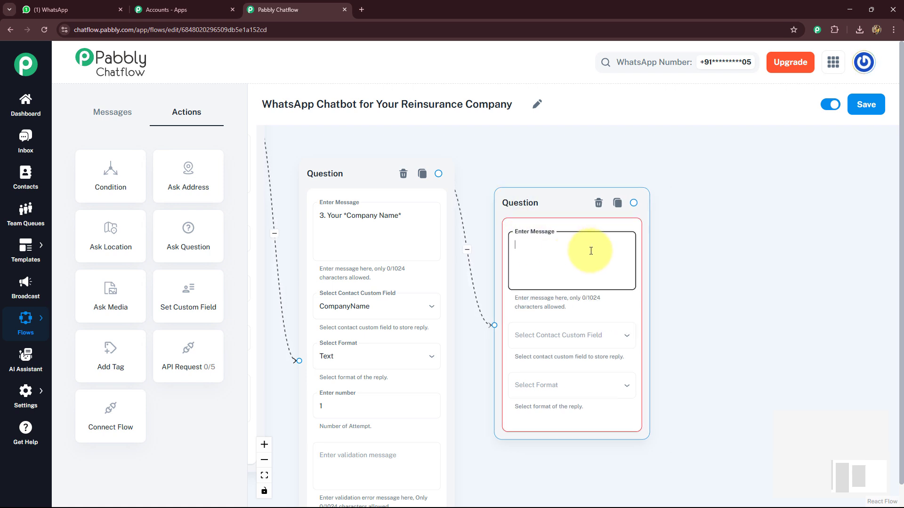
pyautogui.write('4. Type of *Reinsurance Required*')
pyautogui.click(659, 292)
pyautogui.moveTo(697, 314); pyautogui.dragTo(650, 264)
# - Store the reinsurance question's reply in the ReinsuranceType custom field with Text format
pyautogui.click(579, 282)
pyautogui.click(484, 123)
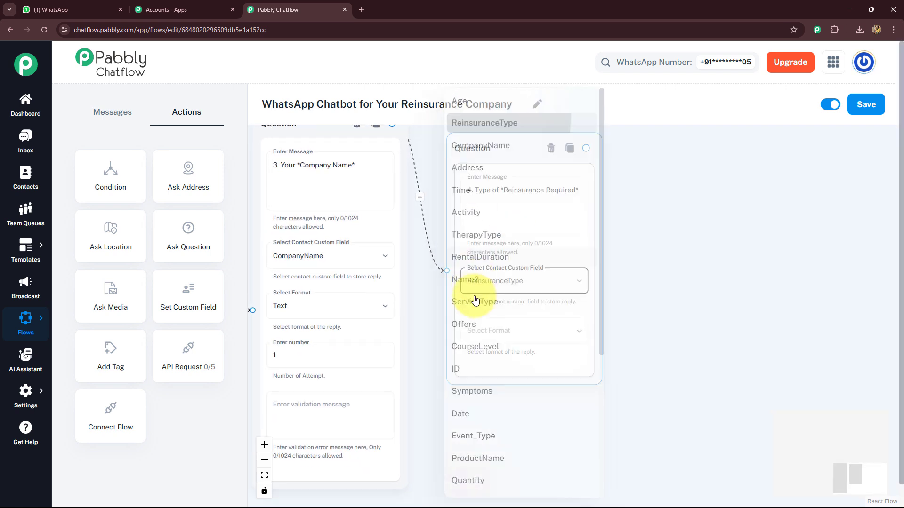
pyautogui.click(509, 328)
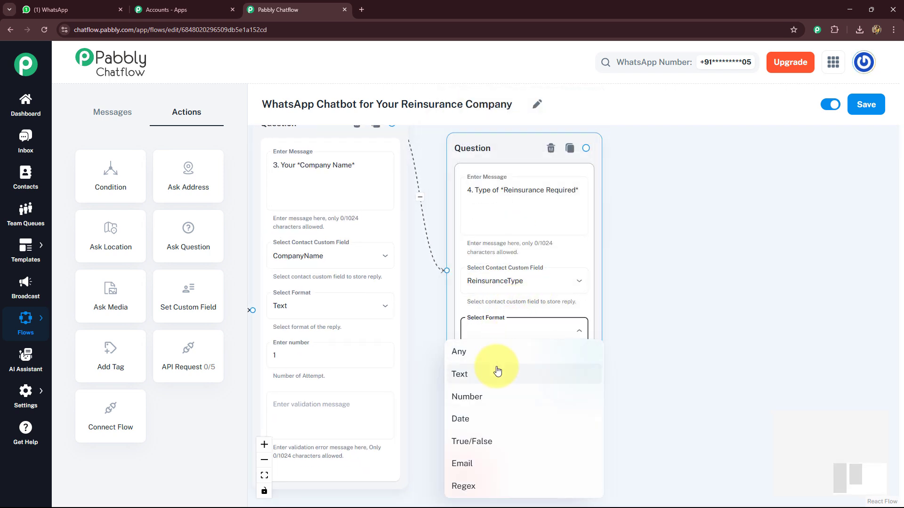
pyautogui.click(673, 318)
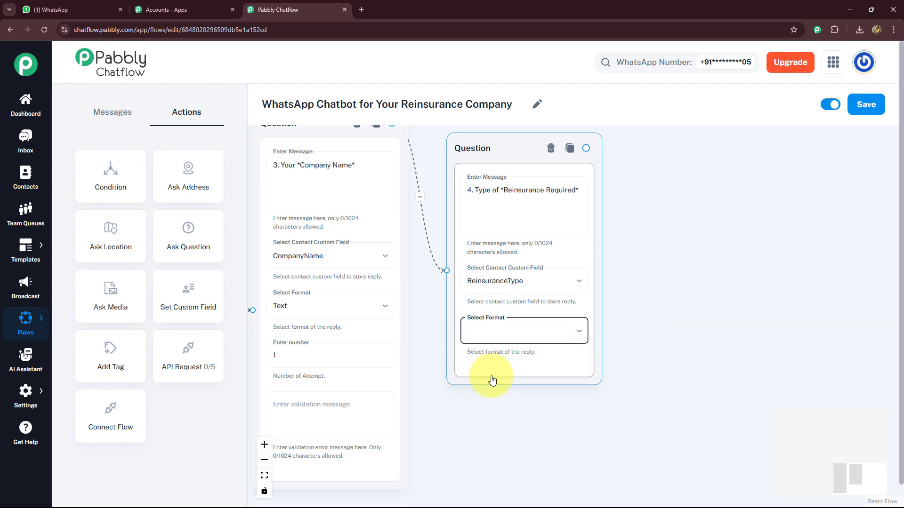
pyautogui.click(495, 332)
pyautogui.click(466, 374)
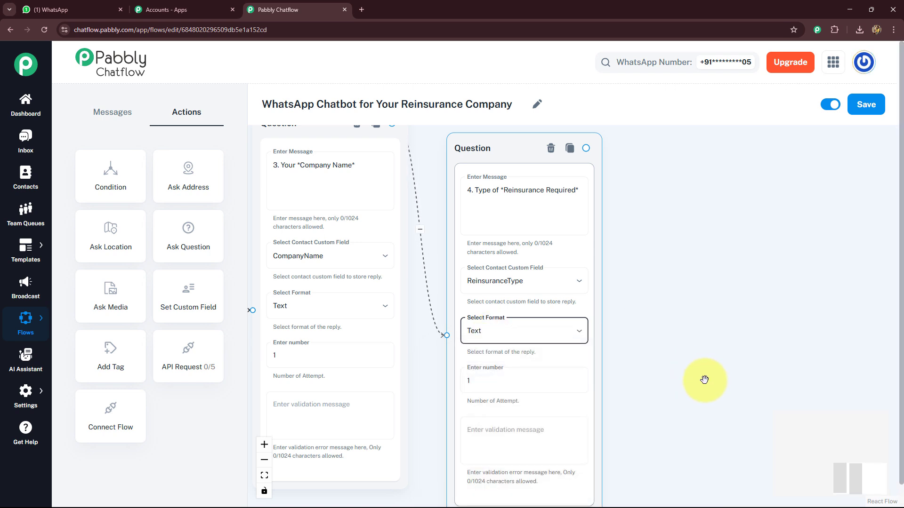
# - Add a fifth Ask Question node after the reinsurance question with the message '5. *Area*'
pyautogui.moveTo(700, 380); pyautogui.dragTo(583, 393)
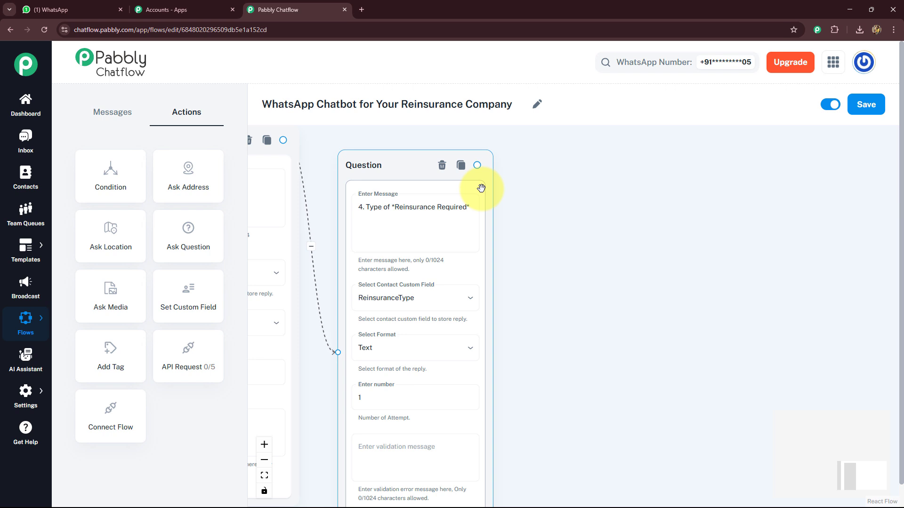
pyautogui.moveTo(182, 235); pyautogui.dragTo(609, 218)
pyautogui.click(573, 224)
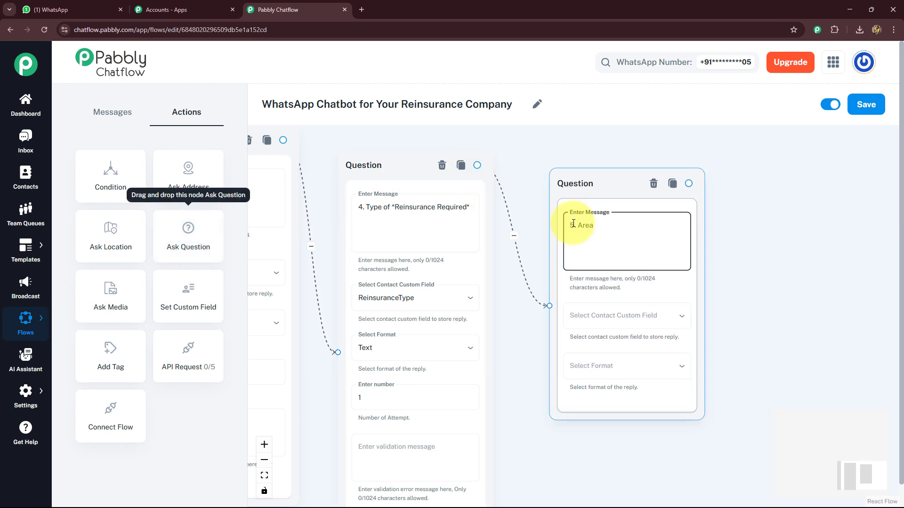
# - Store the area question's reply in the Area custom field with Text format
pyautogui.click(614, 315)
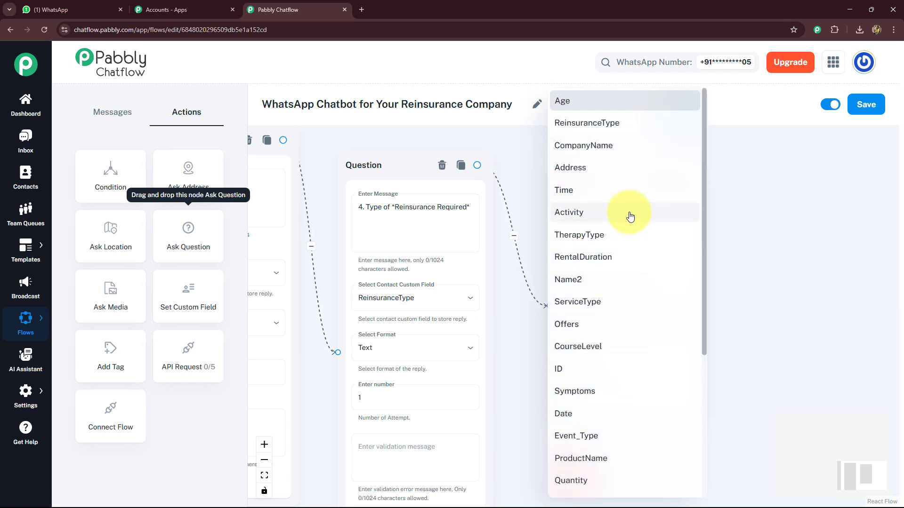
pyautogui.scroll(-5, 630, 216)
pyautogui.click(573, 374)
pyautogui.click(573, 374)
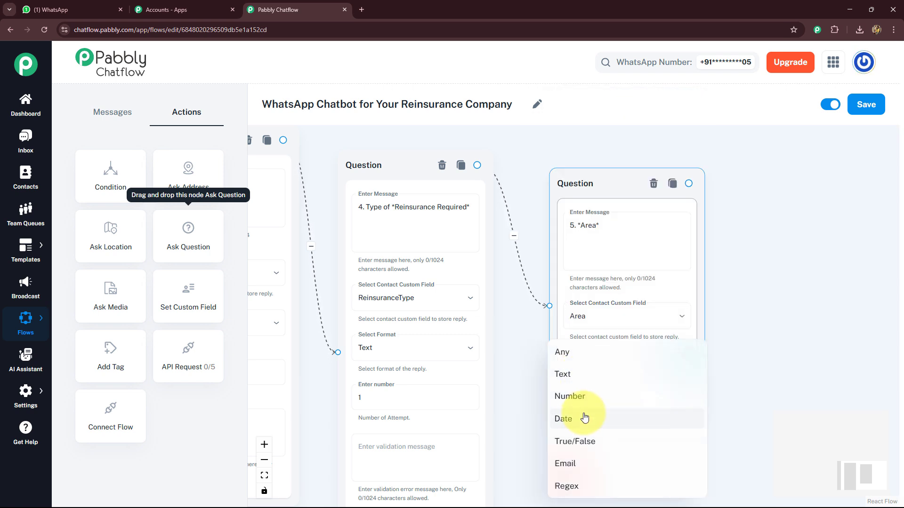
pyautogui.click(566, 381)
# - Add an API Request node and connect it after the Area question
pyautogui.scroll(-5, 645, 296)
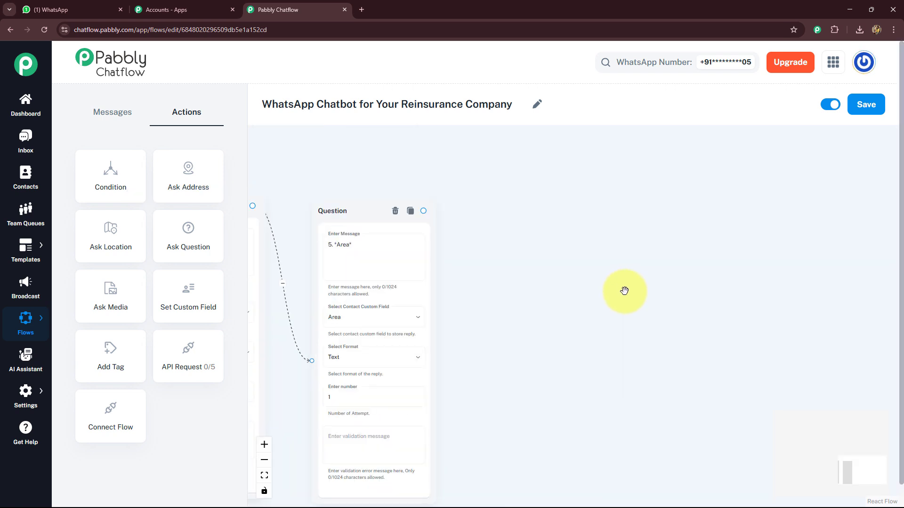
pyautogui.scroll(-3, 633, 282)
pyautogui.scroll(3, 632, 280)
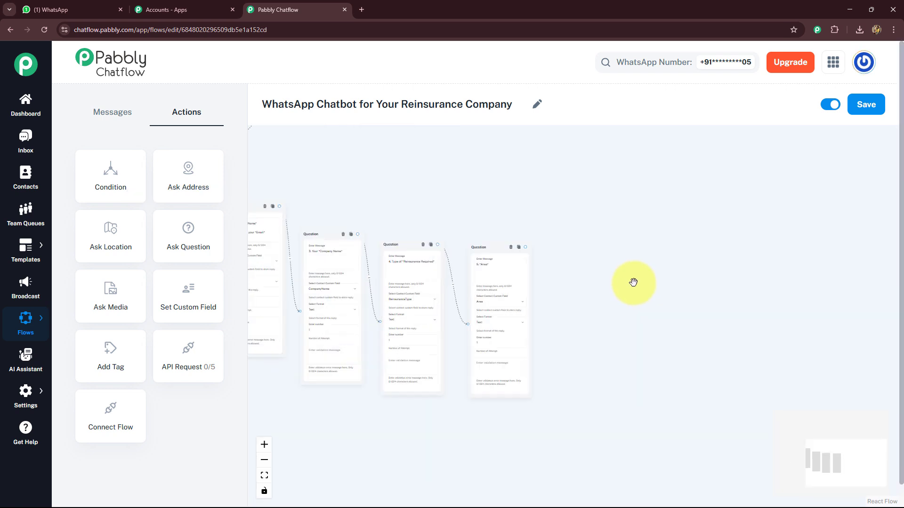
pyautogui.scroll(-3, 650, 314)
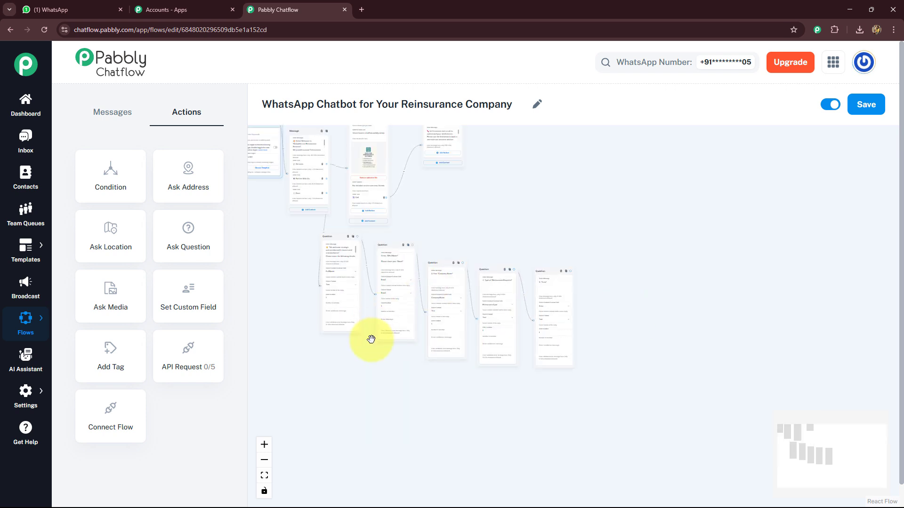
pyautogui.scroll(2, 371, 339)
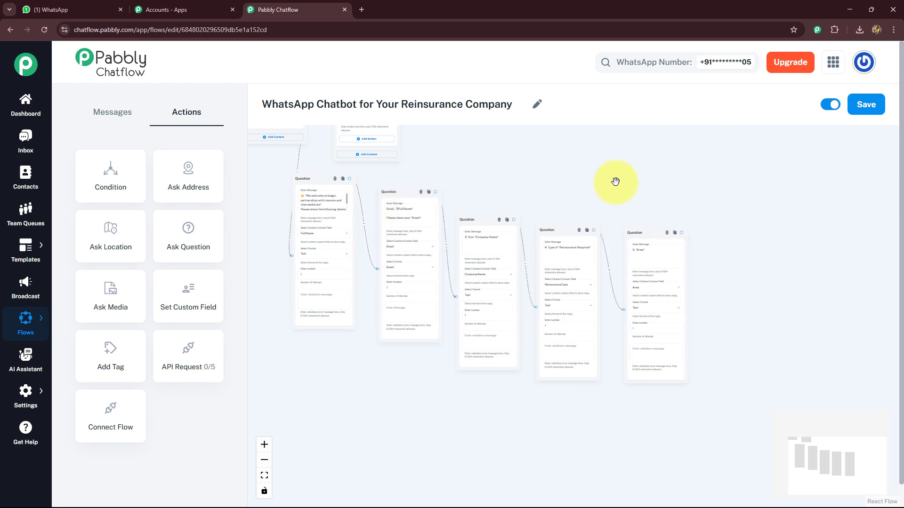
pyautogui.scroll(5, 535, 396)
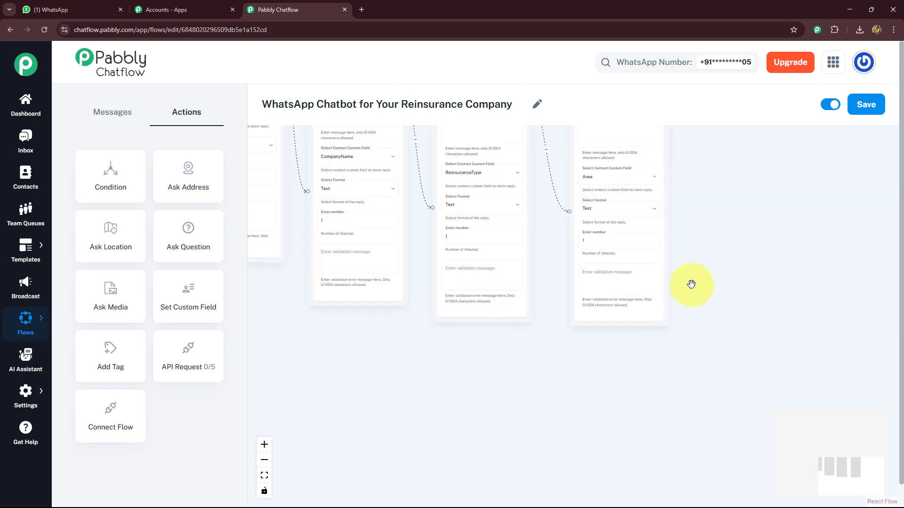
pyautogui.moveTo(188, 358); pyautogui.dragTo(637, 192)
pyautogui.moveTo(550, 141); pyautogui.dragTo(619, 238)
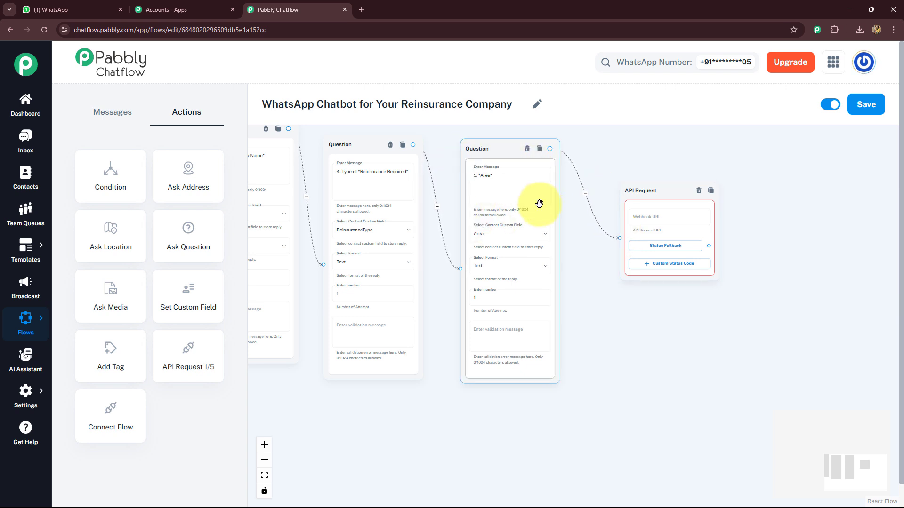
pyautogui.scroll(5, 683, 209)
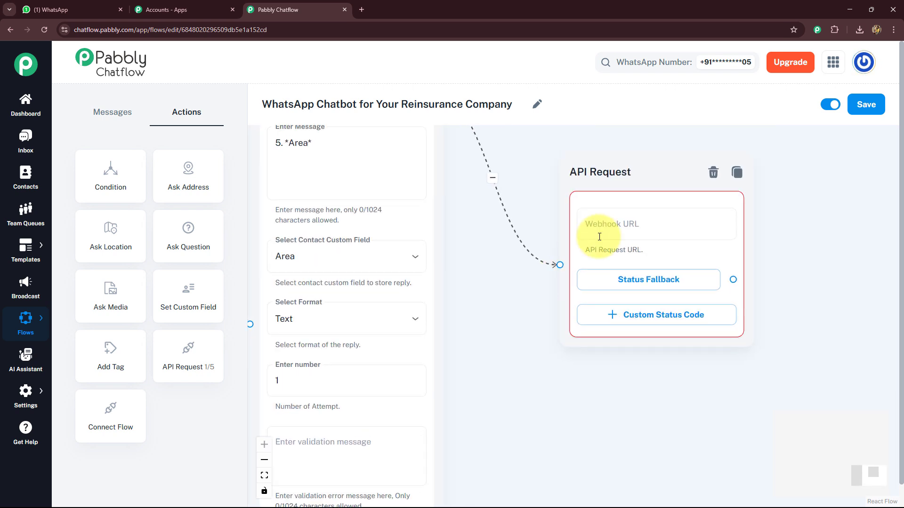
pyautogui.moveTo(611, 218)
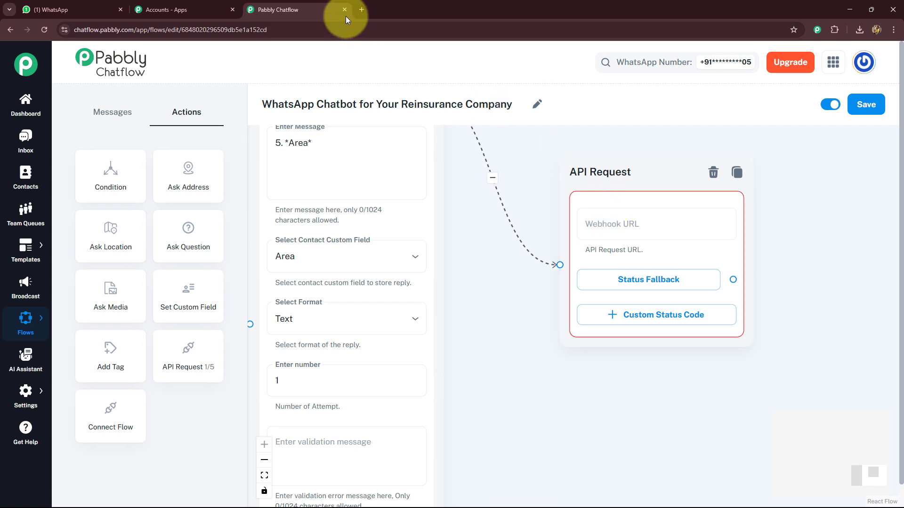
# - Open Pabbly Connect from the Pabbly apps page and start creating a new workflow
pyautogui.click(170, 8)
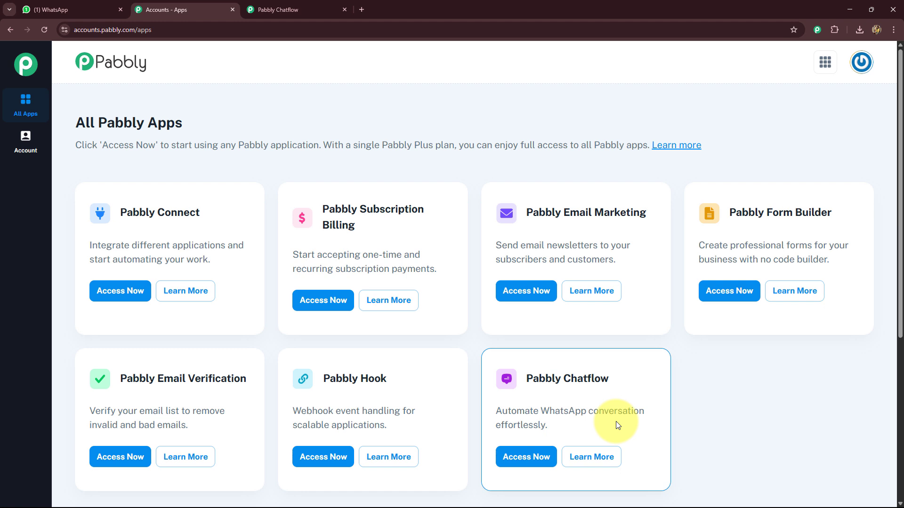
pyautogui.click(131, 294)
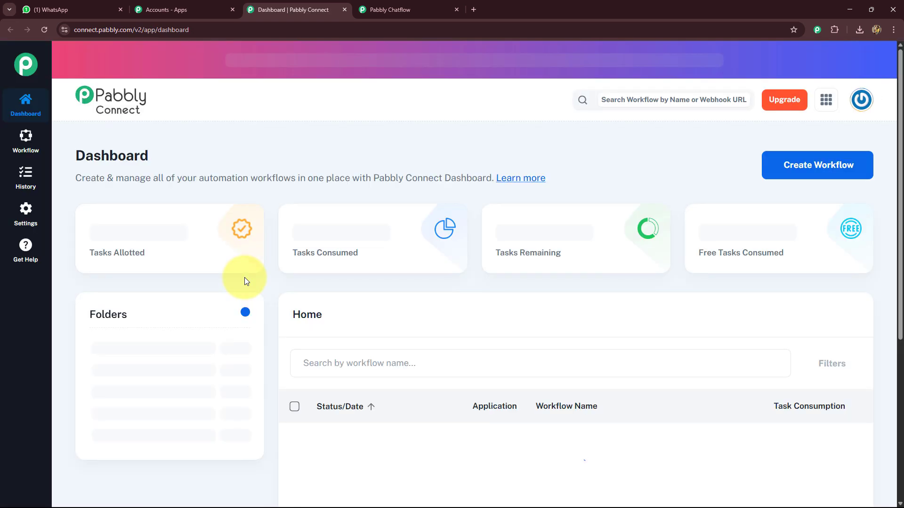
pyautogui.click(791, 167)
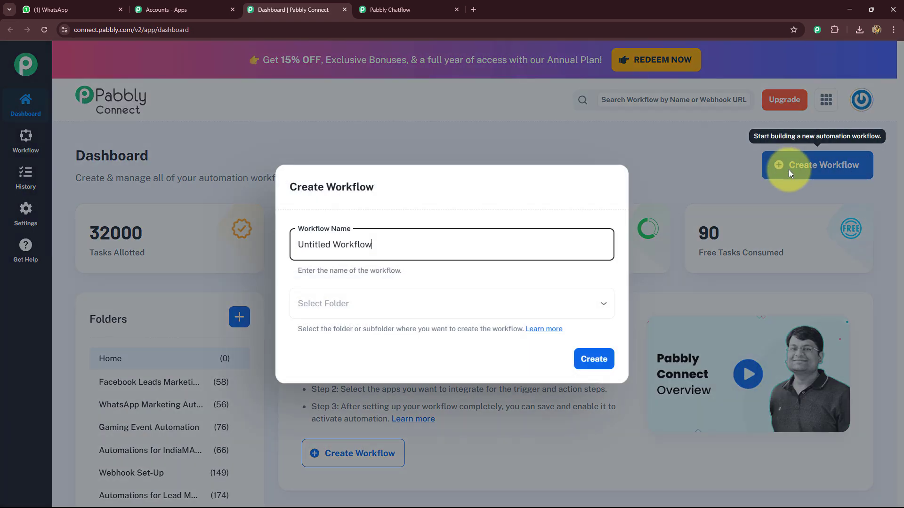
# - Name the workflow 'WhatsApp Chatbot for Your Reinsurance Company' by copying the chatbot flow's title
pyautogui.moveTo(403, 243); pyautogui.dragTo(293, 238)
pyautogui.press('BackSpace')
pyautogui.click(383, 10)
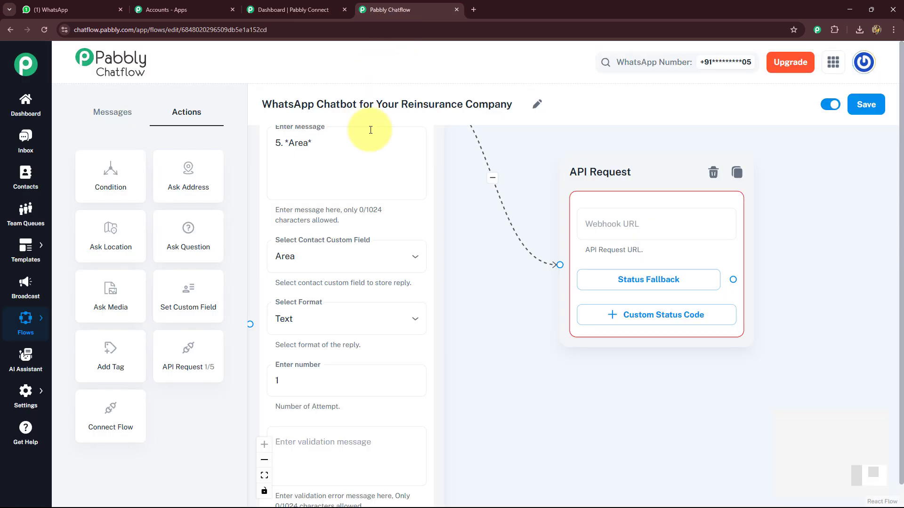
pyautogui.moveTo(262, 104); pyautogui.dragTo(518, 105)
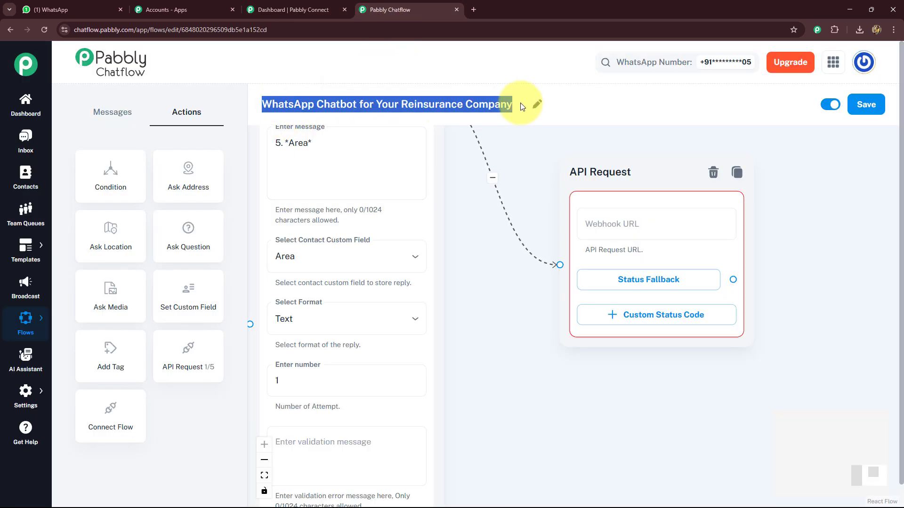
pyautogui.hotkey('ctrl', 'c')
pyautogui.click(282, 10)
pyautogui.hotkey('ctrl', 'v')
# - Create the workflow in the 'Automations for Lead Management' folder and open it
pyautogui.click(377, 306)
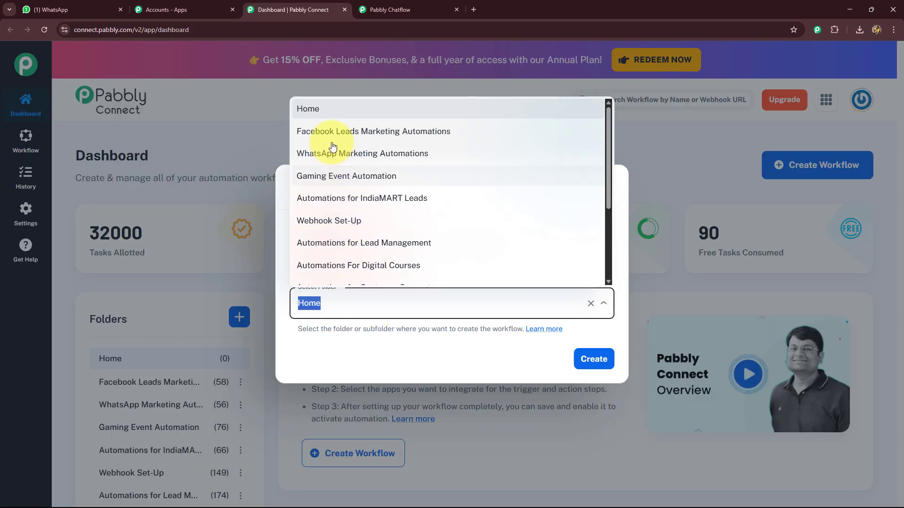
pyautogui.scroll(-3, 317, 226)
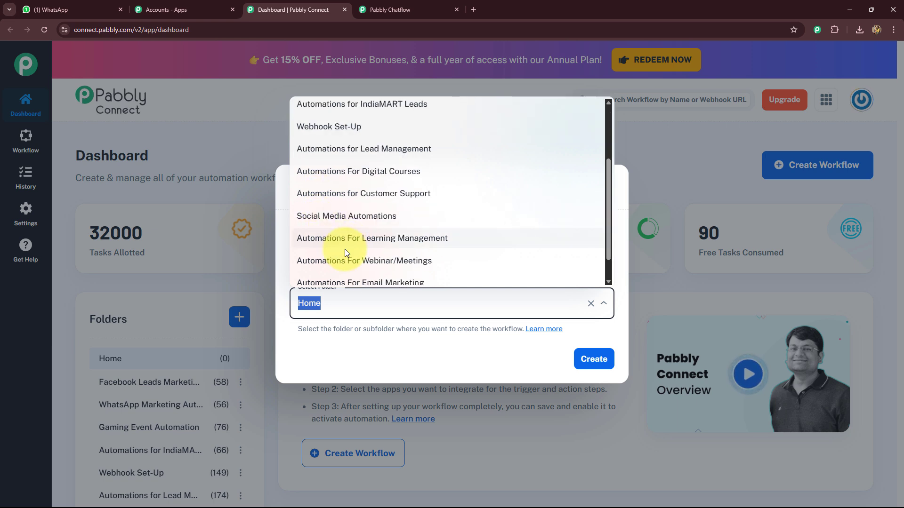
pyautogui.click(363, 118)
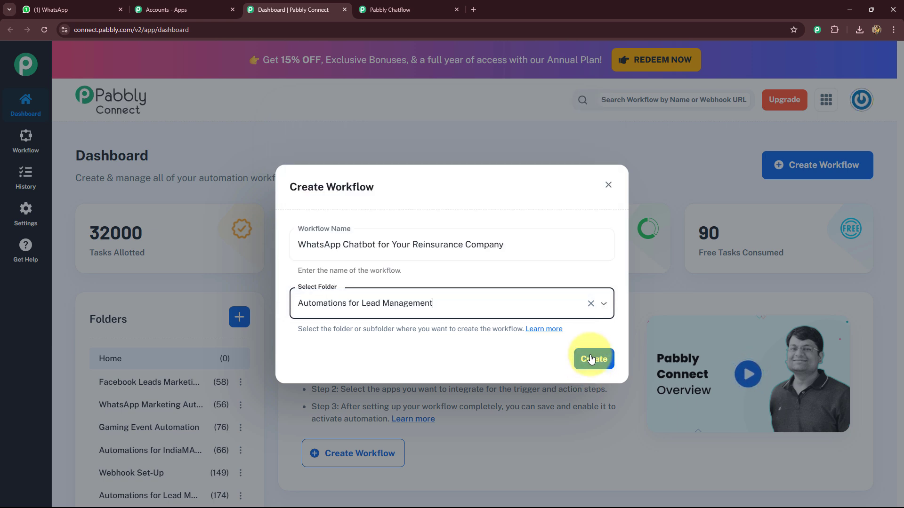
pyautogui.click(594, 359)
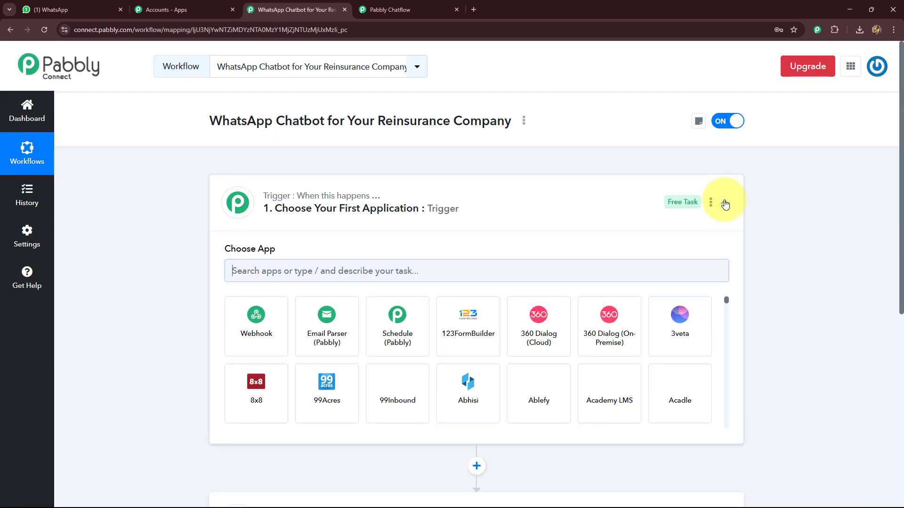
pyautogui.click(725, 202)
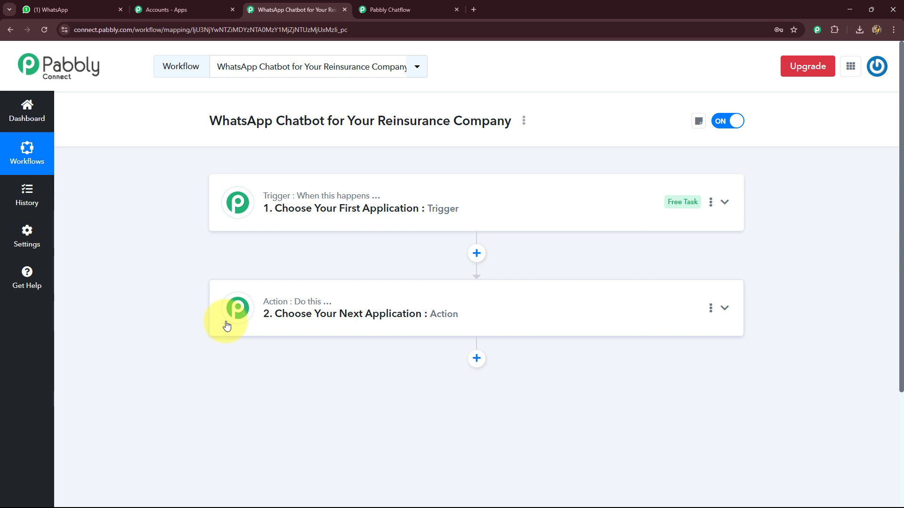
pyautogui.click(367, 10)
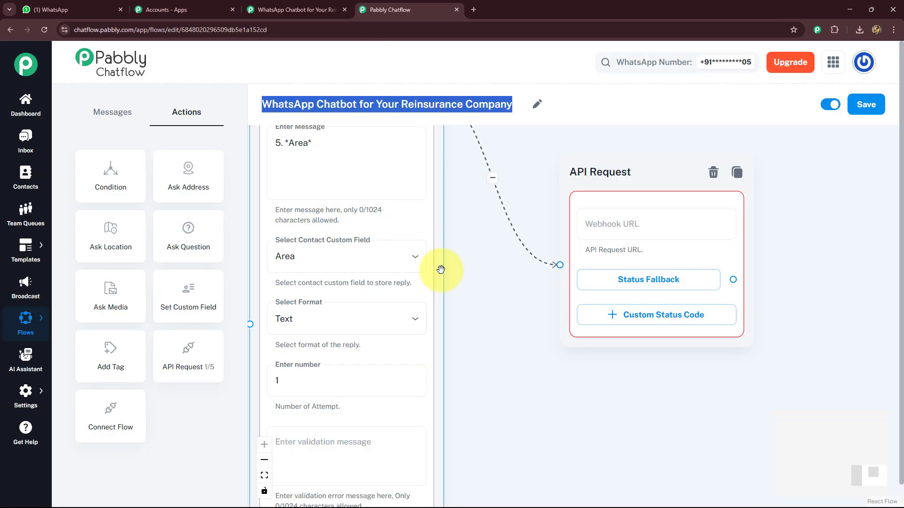
pyautogui.scroll(-3, 475, 289)
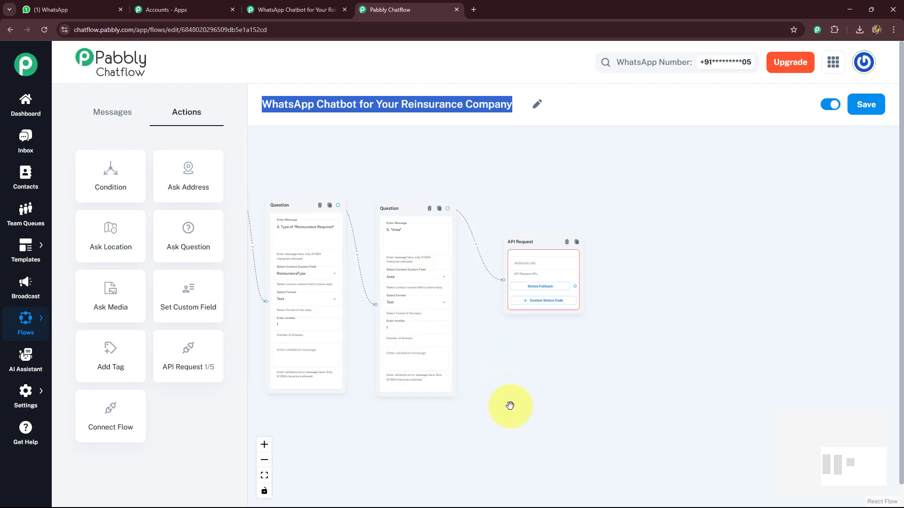
pyautogui.scroll(-2, 512, 406)
pyautogui.moveTo(504, 410); pyautogui.dragTo(549, 389)
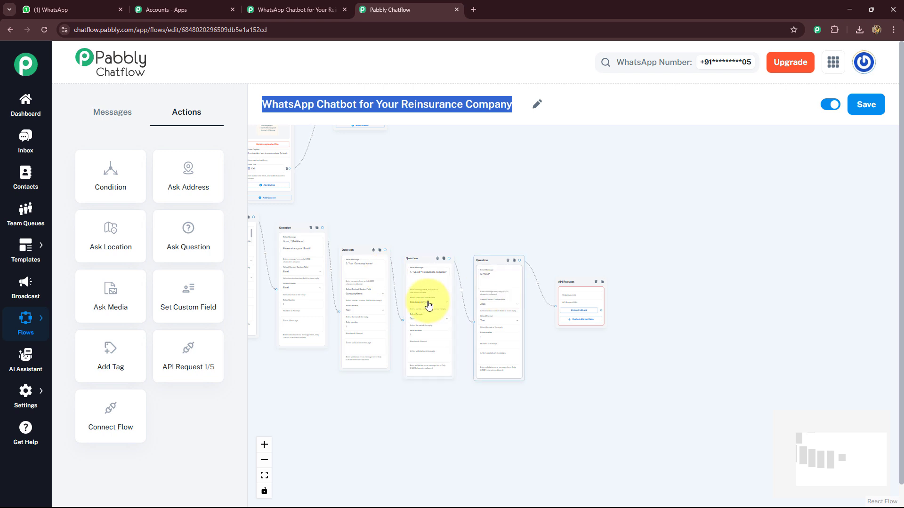
pyautogui.click(282, 8)
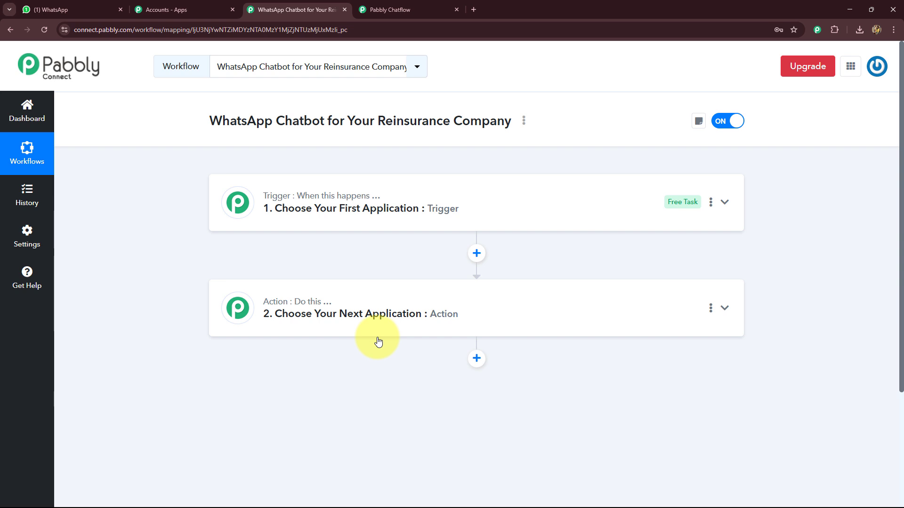
# - Choose Pabbly Chatflow as the workflow's trigger application
pyautogui.click(253, 202)
pyautogui.scroll(-1, 194, 253)
pyautogui.scroll(-1, 192, 256)
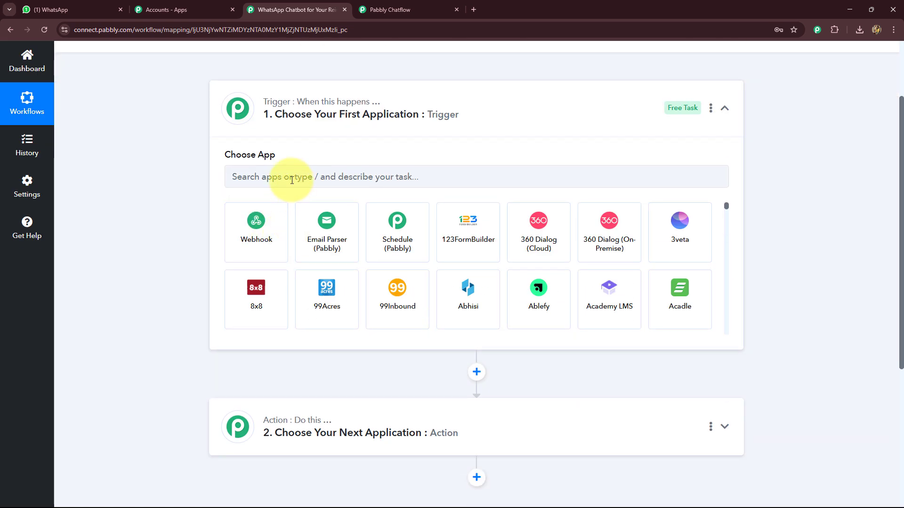
pyautogui.click(291, 180)
pyautogui.write('Pabbl')
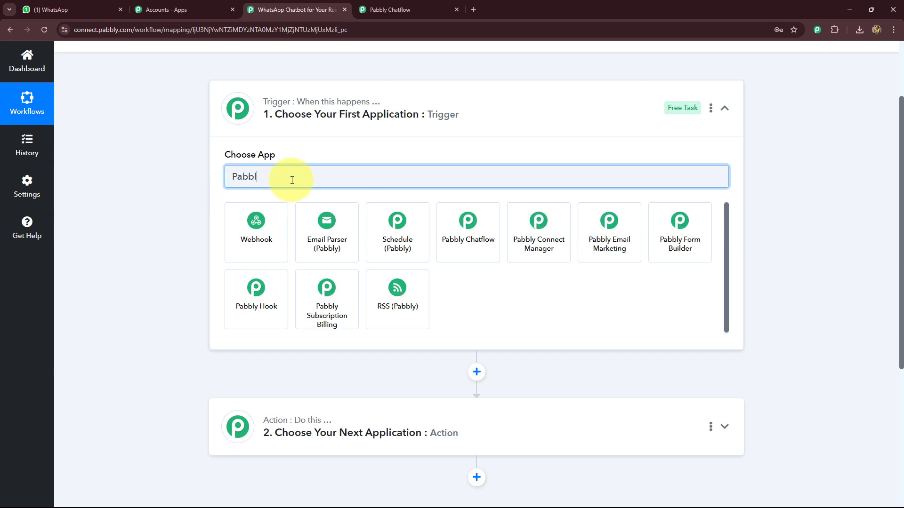
pyautogui.write('y C')
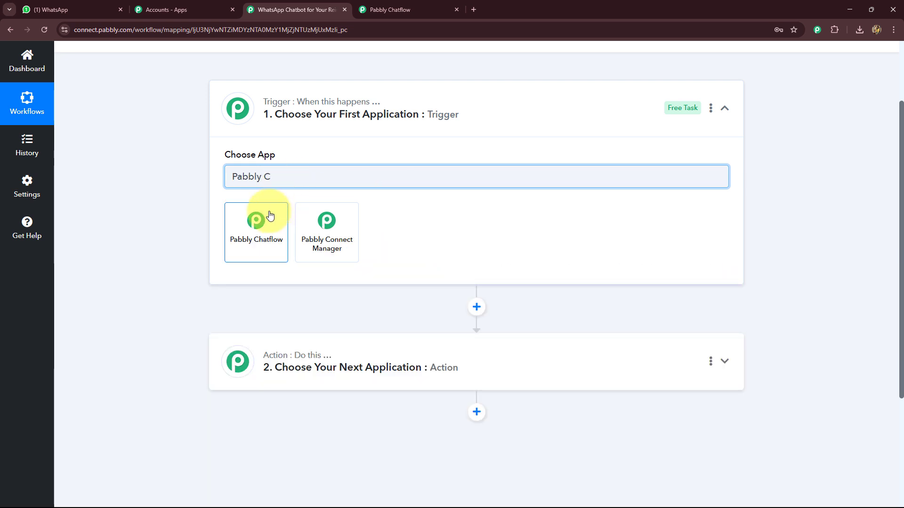
pyautogui.click(262, 225)
pyautogui.click(258, 226)
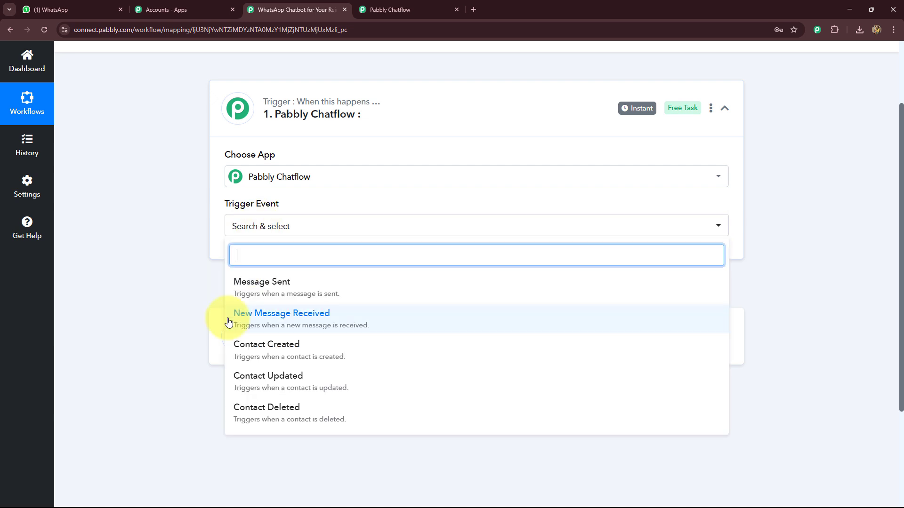
# - Choose New Message Received as the trigger event and copy the generated webhook URL
pyautogui.click(278, 314)
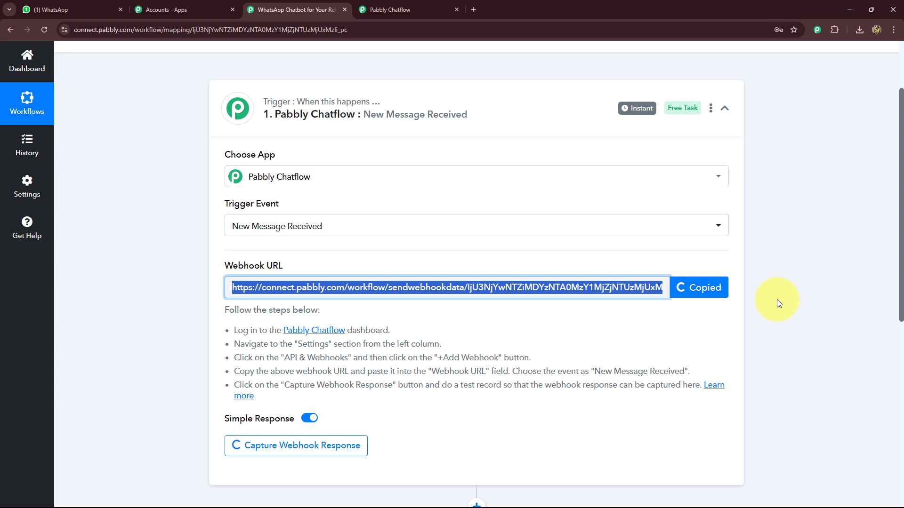
pyautogui.click(411, 10)
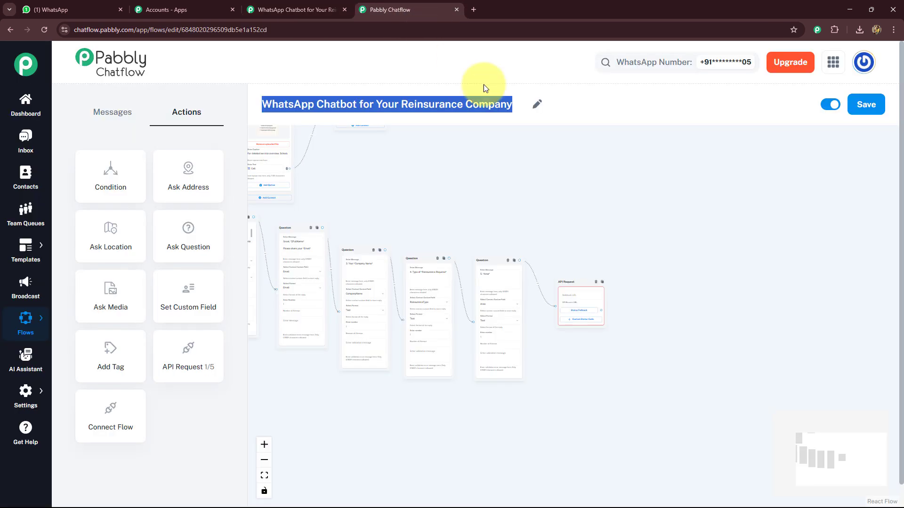
# - In the chatbot flow's API Request block, paste the copied webhook URL and set the request method to POST
pyautogui.scroll(10, 639, 221)
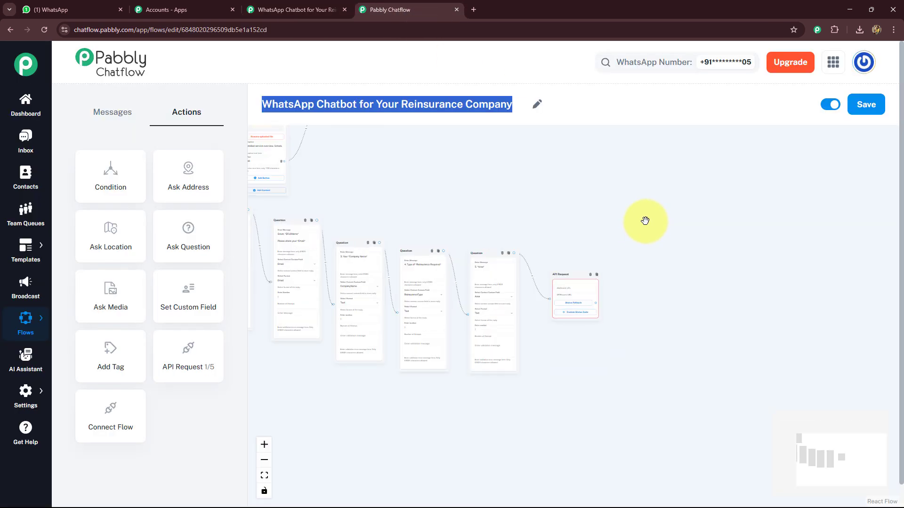
pyautogui.moveTo(594, 349); pyautogui.dragTo(710, 203)
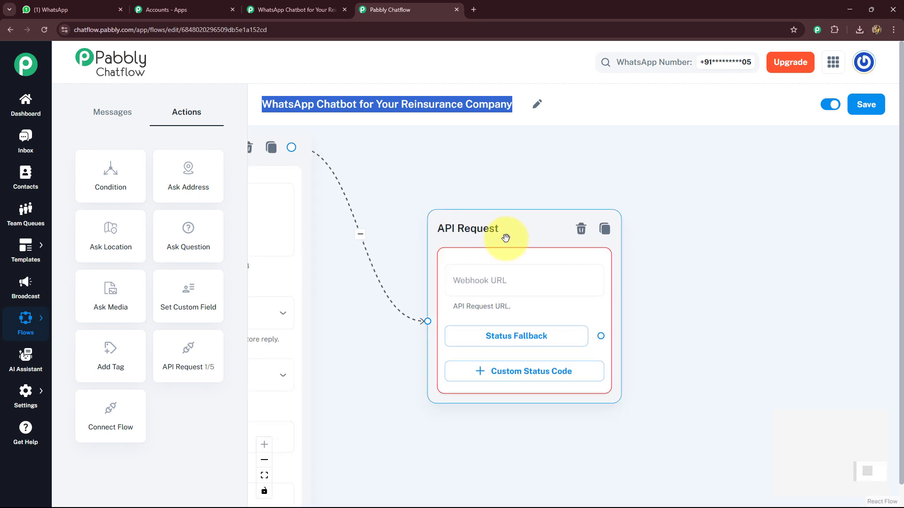
pyautogui.click(485, 287)
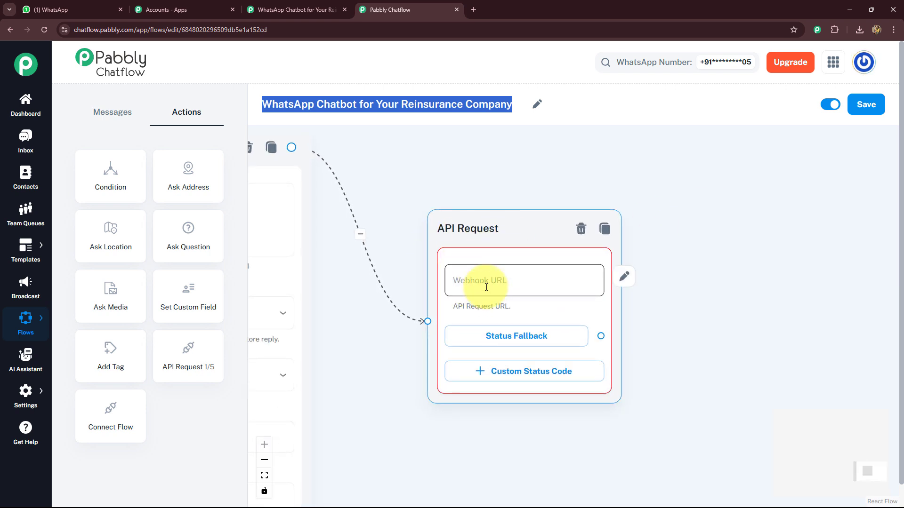
pyautogui.click(486, 287)
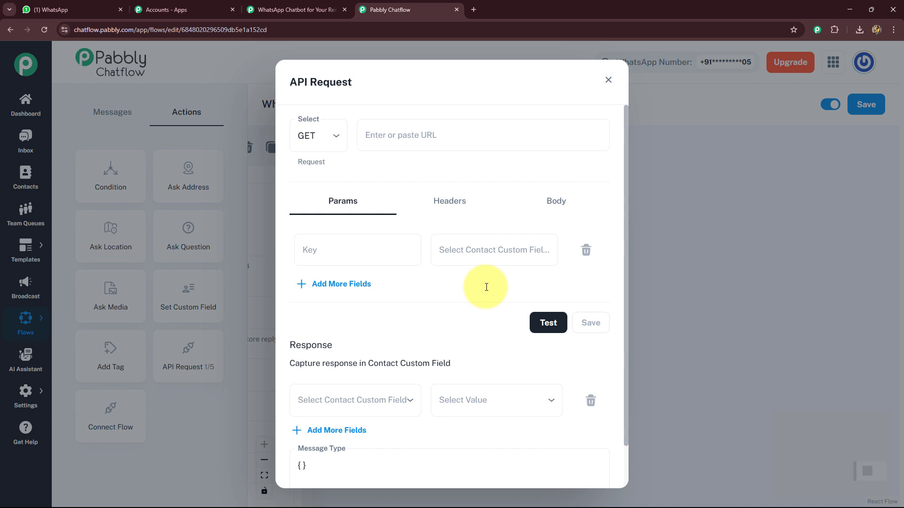
pyautogui.click(371, 135)
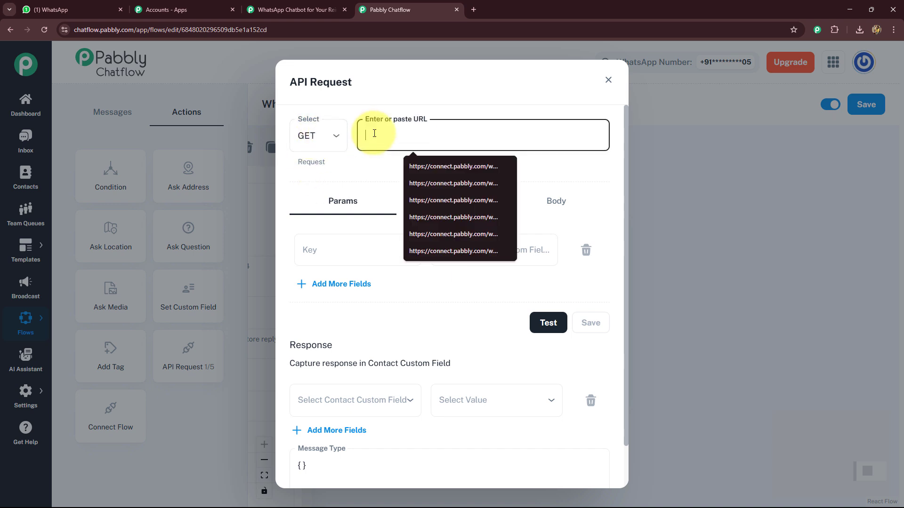
pyautogui.hotkey('ctrl', 'v')
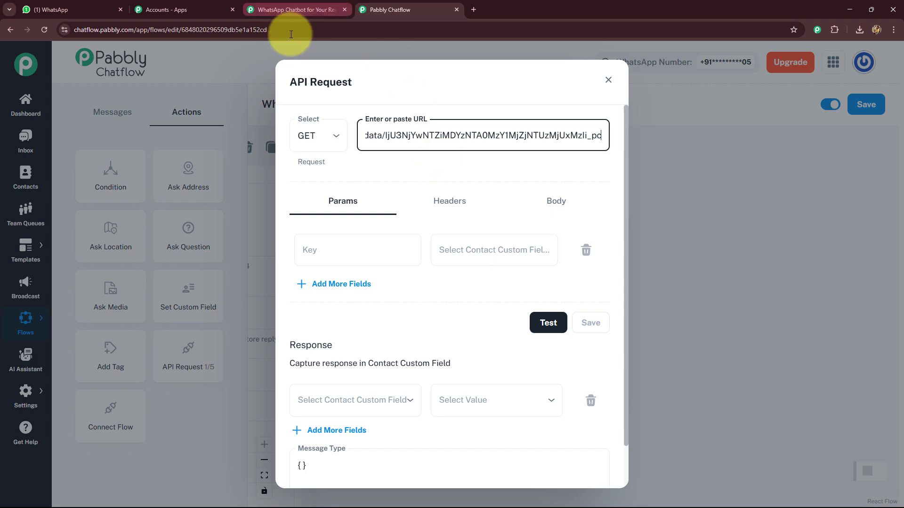
pyautogui.click(335, 142)
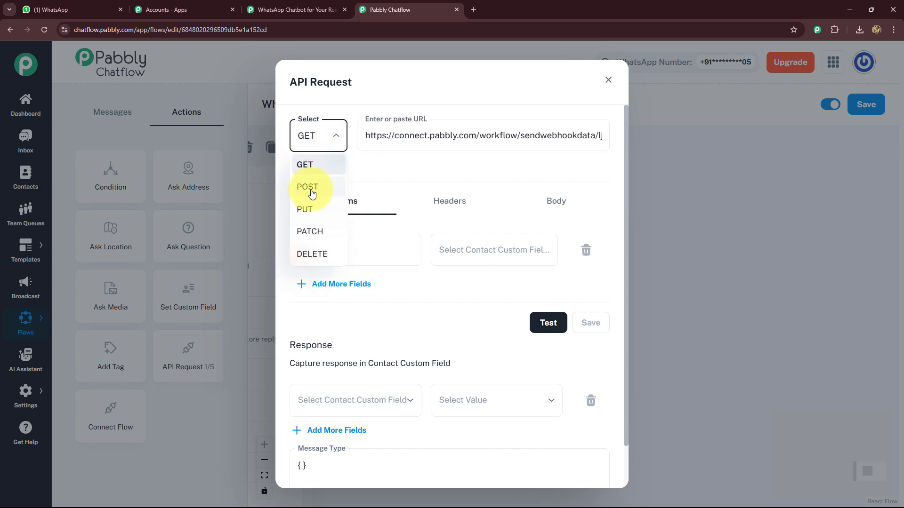
pyautogui.click(311, 191)
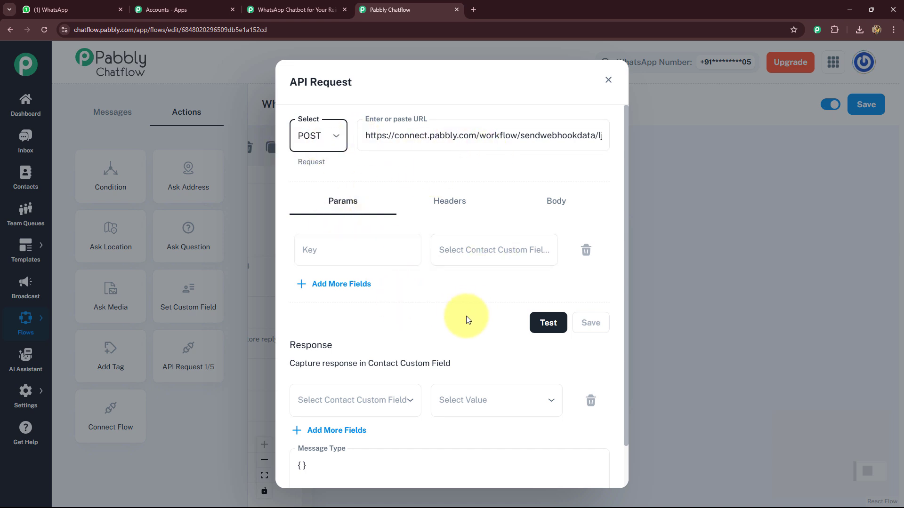
# - Add request parameters FullName mapped to $FullName and Email mapped to $Email
pyautogui.click(316, 246)
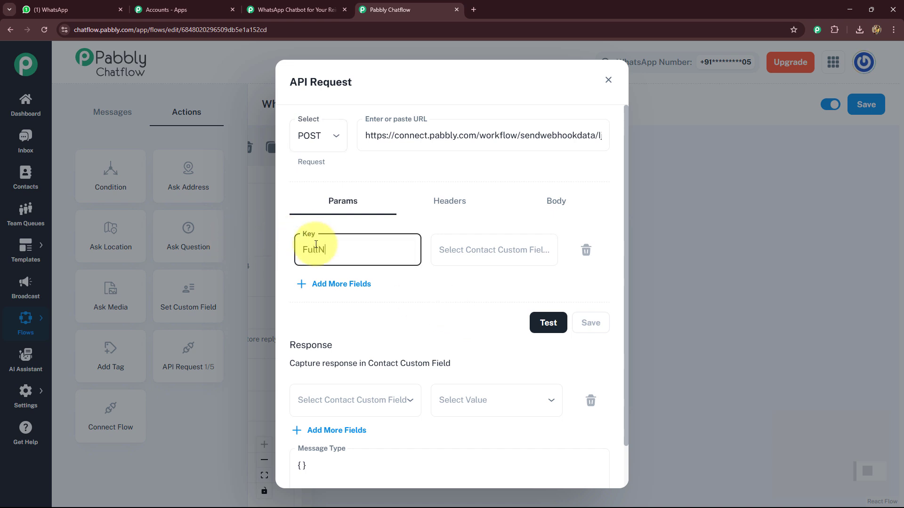
pyautogui.click(451, 256)
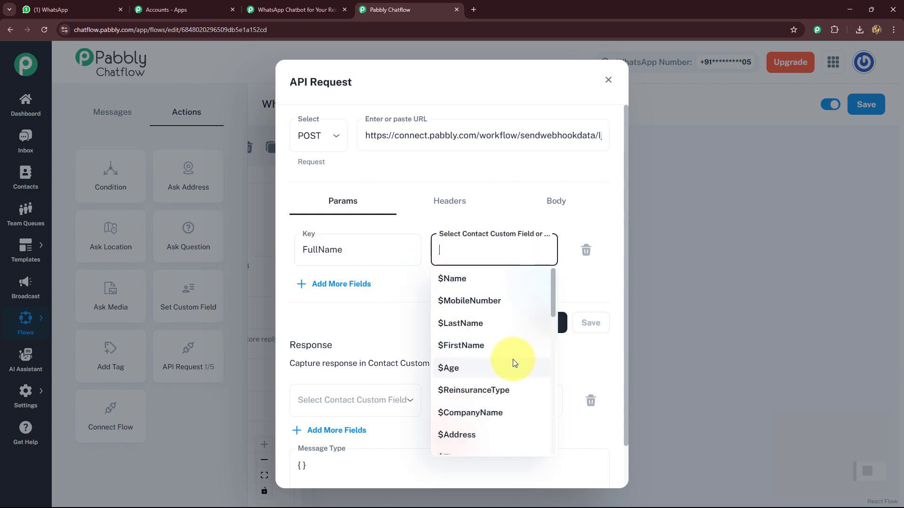
pyautogui.scroll(-1, 510, 365)
pyautogui.scroll(-5, 510, 365)
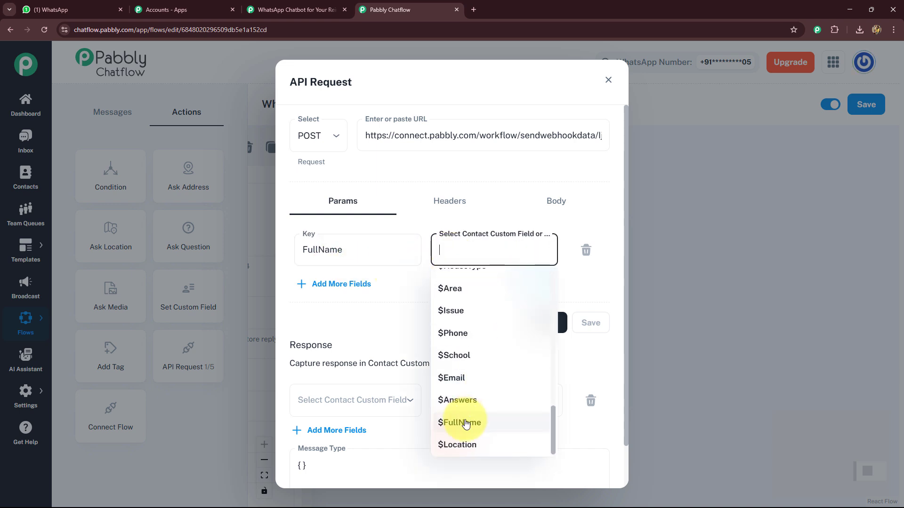
pyautogui.click(467, 421)
pyautogui.click(313, 285)
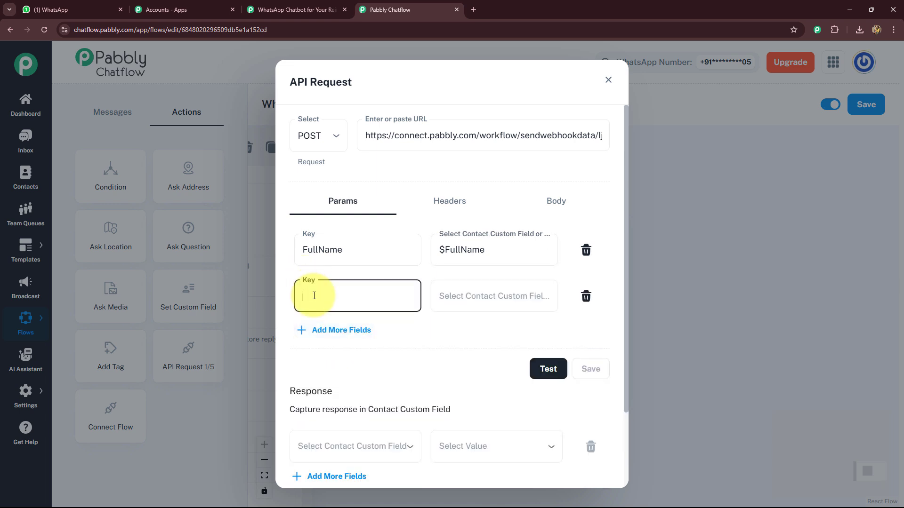
pyautogui.click(471, 296)
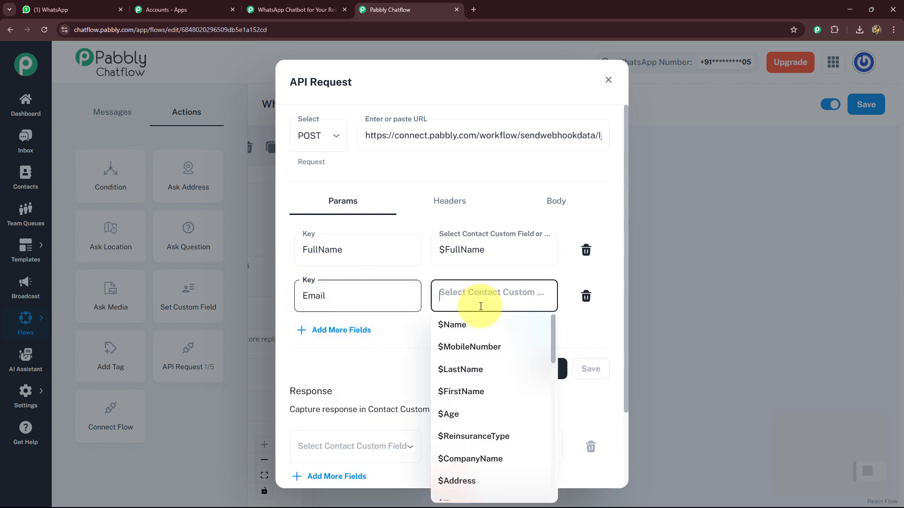
pyautogui.scroll(-2, 465, 418)
pyautogui.scroll(-3, 471, 426)
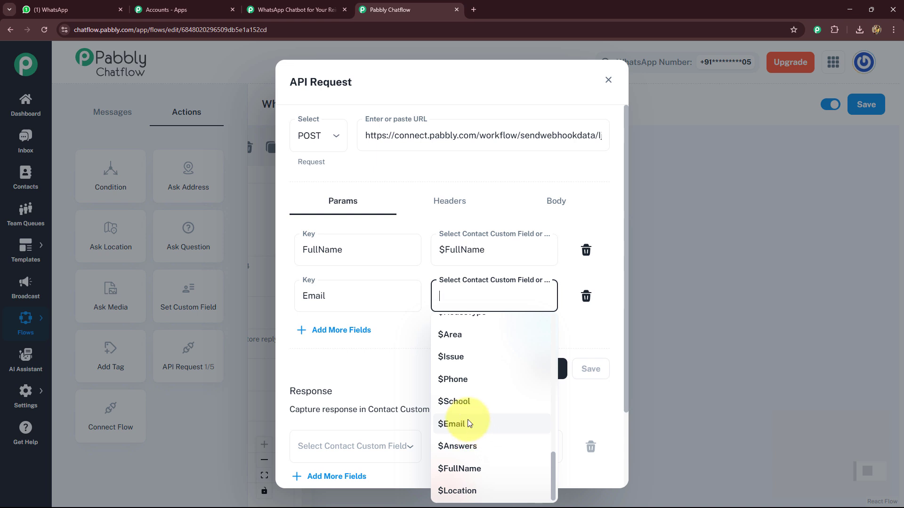
pyautogui.click(469, 423)
# - Add parameters CompanyName, ReinsuranceType and Area, each mapped to its matching contact custom field
pyautogui.click(341, 331)
pyautogui.click(327, 347)
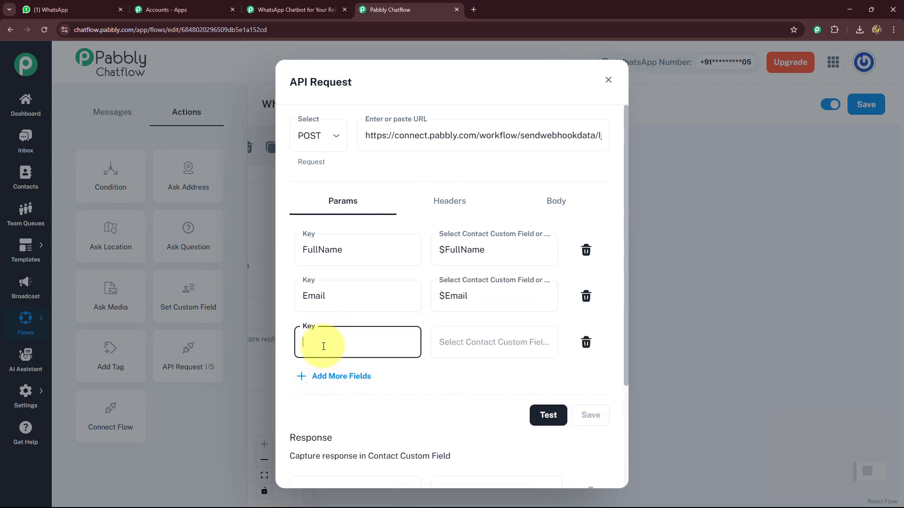
pyautogui.write('CompanyName')
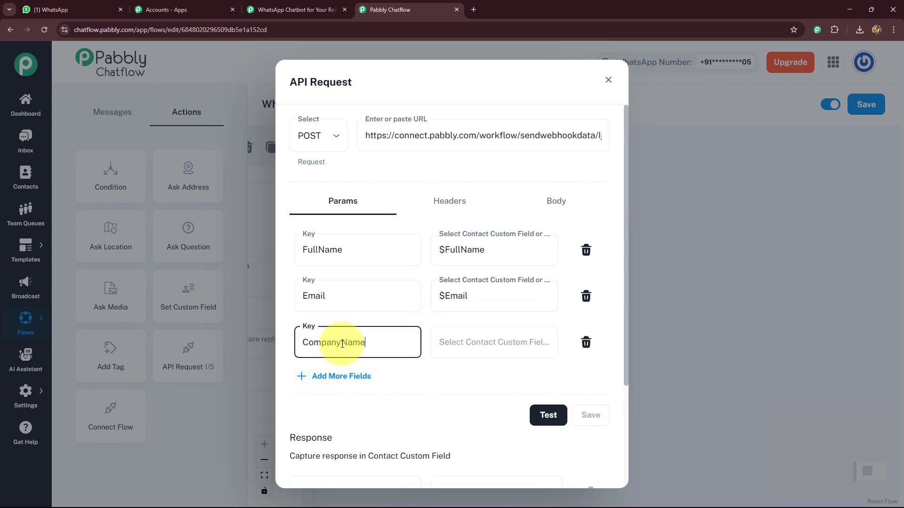
pyautogui.click(451, 343)
pyautogui.scroll(-2, 445, 215)
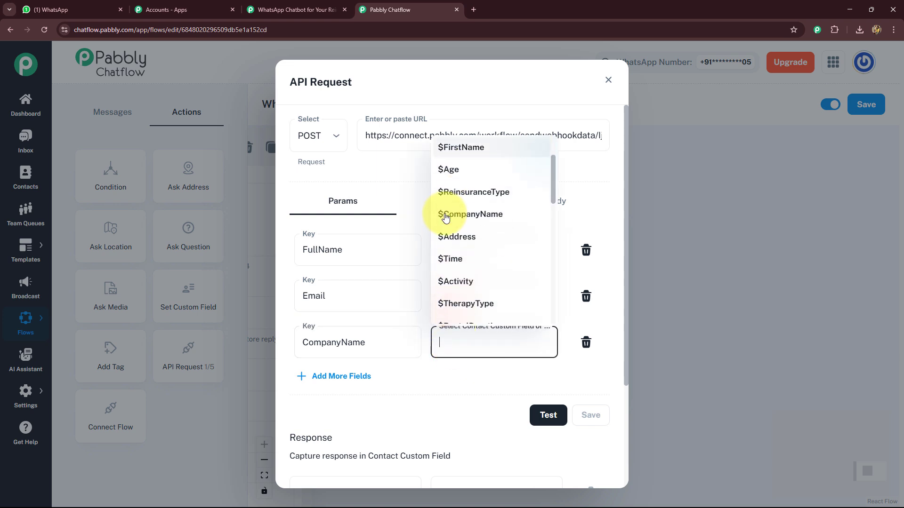
pyautogui.click(447, 191)
pyautogui.click(337, 377)
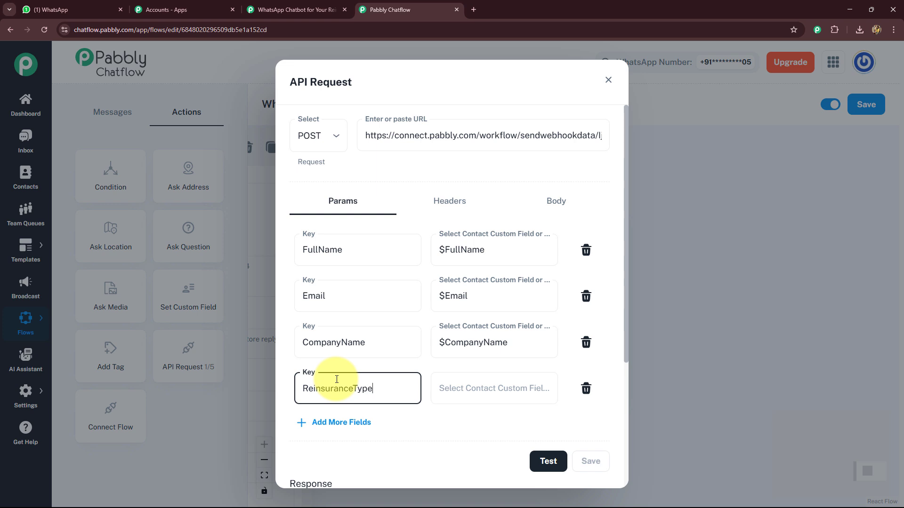
pyautogui.click(450, 389)
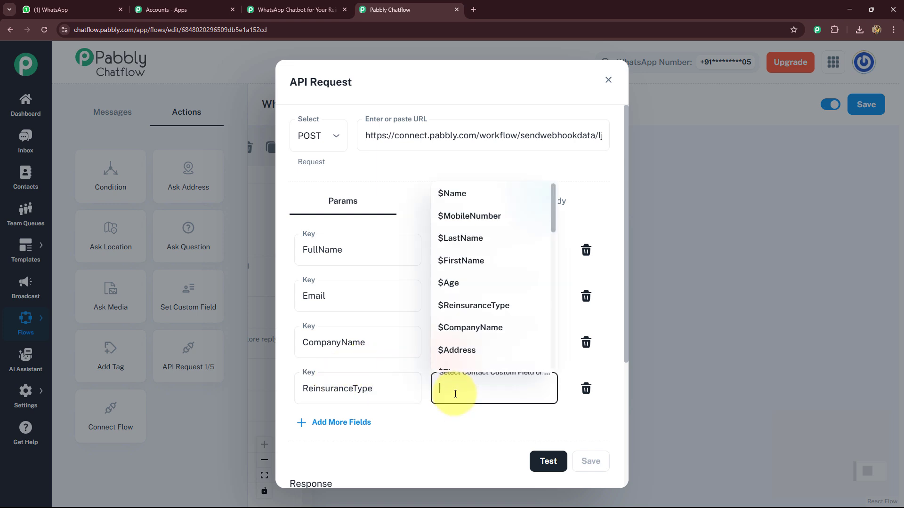
pyautogui.click(464, 303)
pyautogui.click(346, 422)
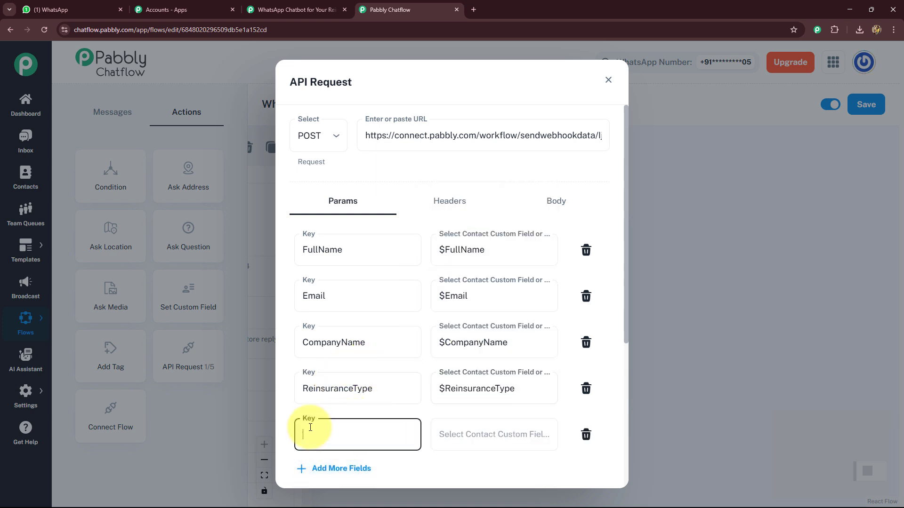
pyautogui.write('Area')
pyautogui.click(470, 434)
pyautogui.click(459, 308)
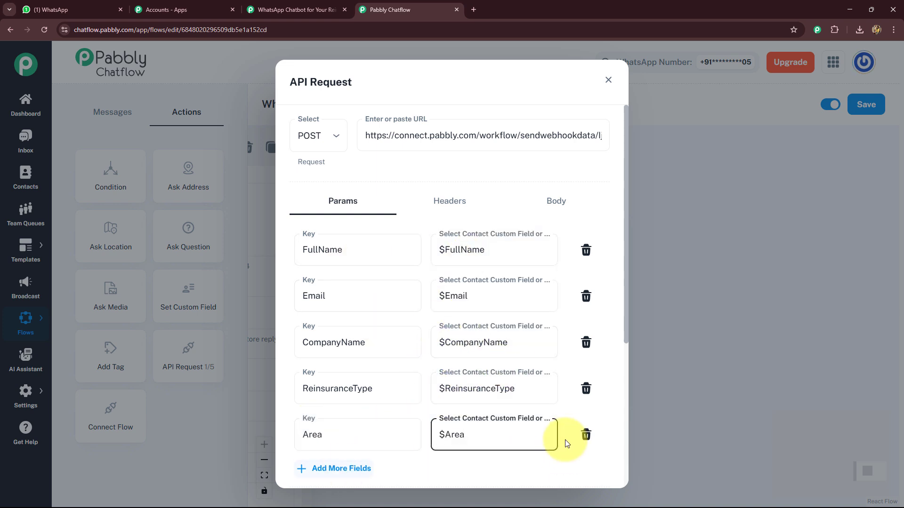
# - Test the API request and close the API Request dialog
pyautogui.scroll(-5, 567, 433)
pyautogui.click(547, 275)
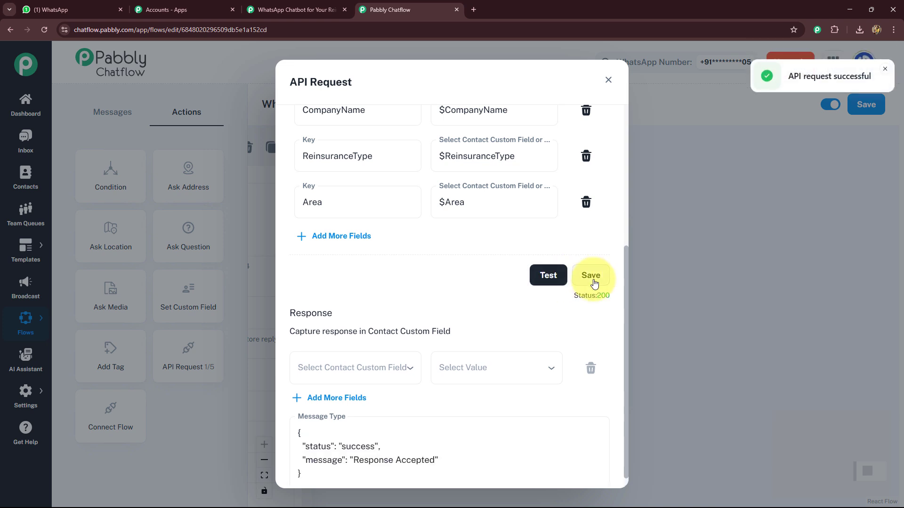
pyautogui.click(608, 80)
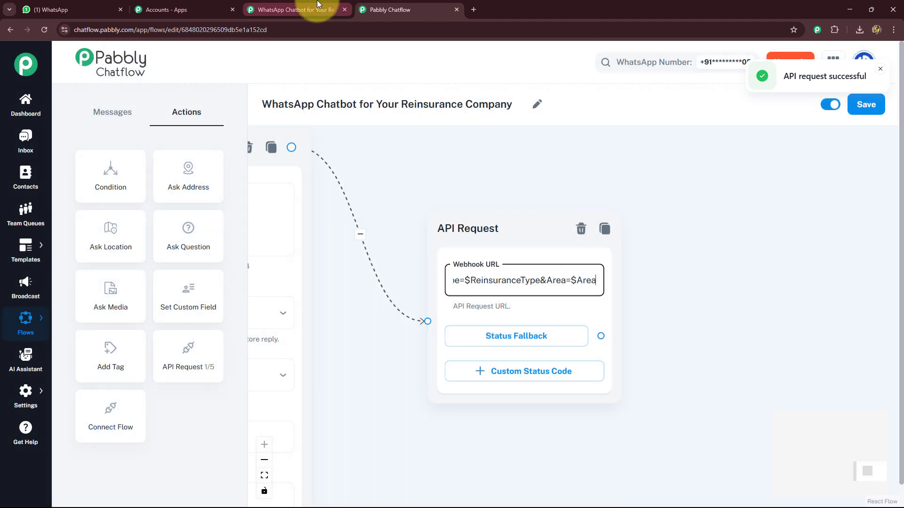
# - Review the webhook response fields captured in the workflow's trigger
pyautogui.click(294, 10)
pyautogui.scroll(-12, 245, 307)
pyautogui.scroll(4, 246, 304)
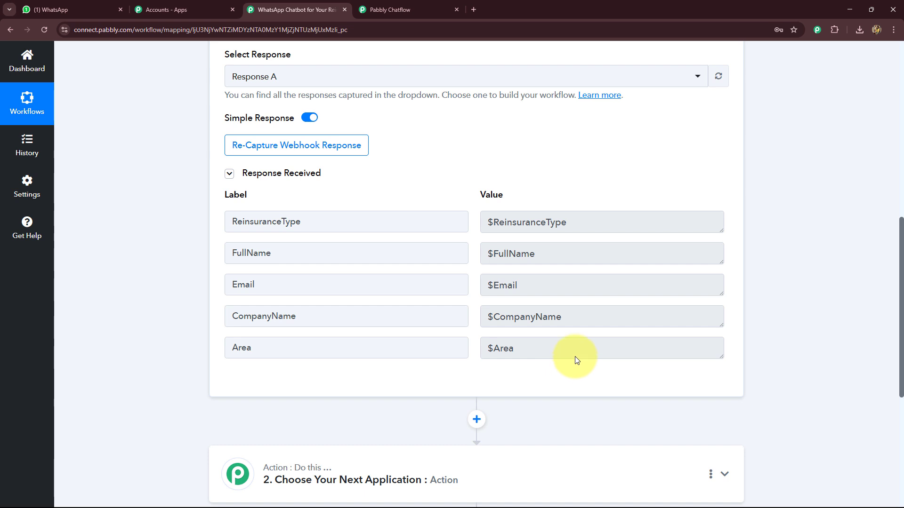
pyautogui.moveTo(588, 226); pyautogui.dragTo(486, 227)
pyautogui.moveTo(564, 253); pyautogui.dragTo(526, 282)
pyautogui.click(523, 284)
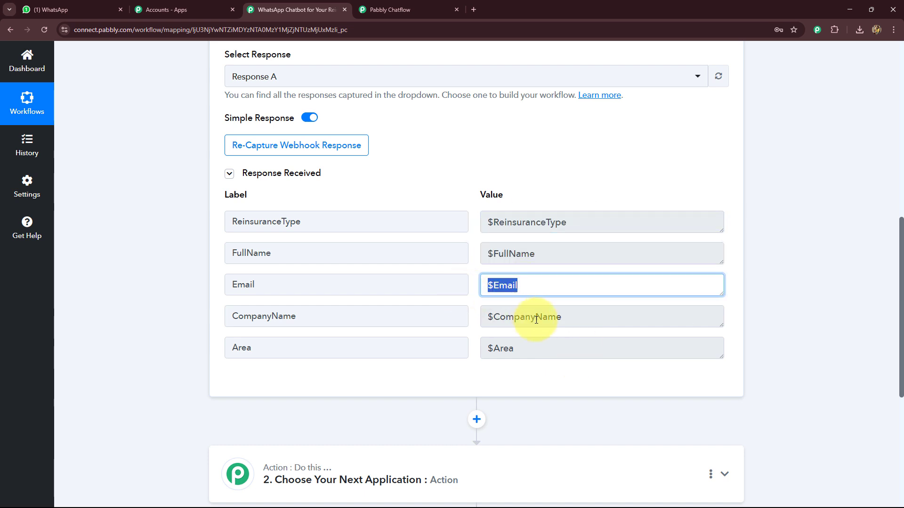
pyautogui.click(499, 318)
pyautogui.click(503, 348)
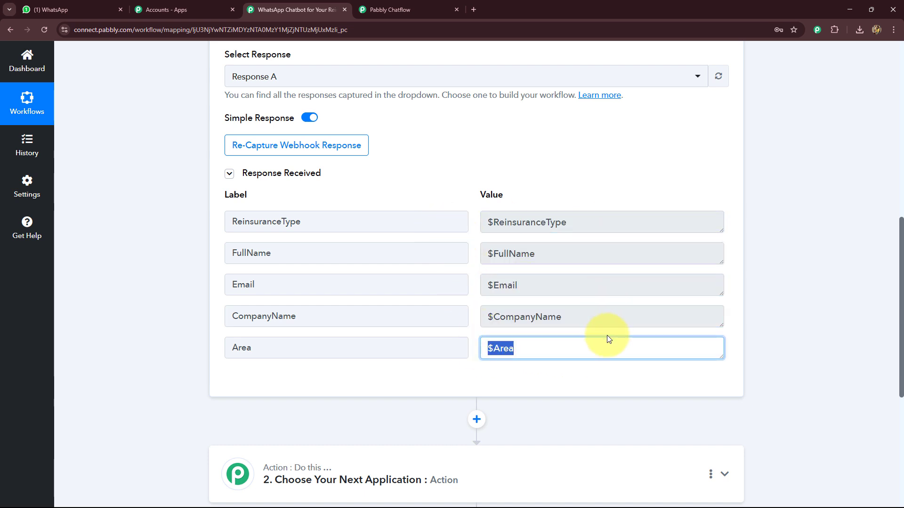
# - Add Google Sheets as the action application with the Add New Row action event
pyautogui.moveTo(903, 283); pyautogui.dragTo(903, 392)
pyautogui.click(371, 198)
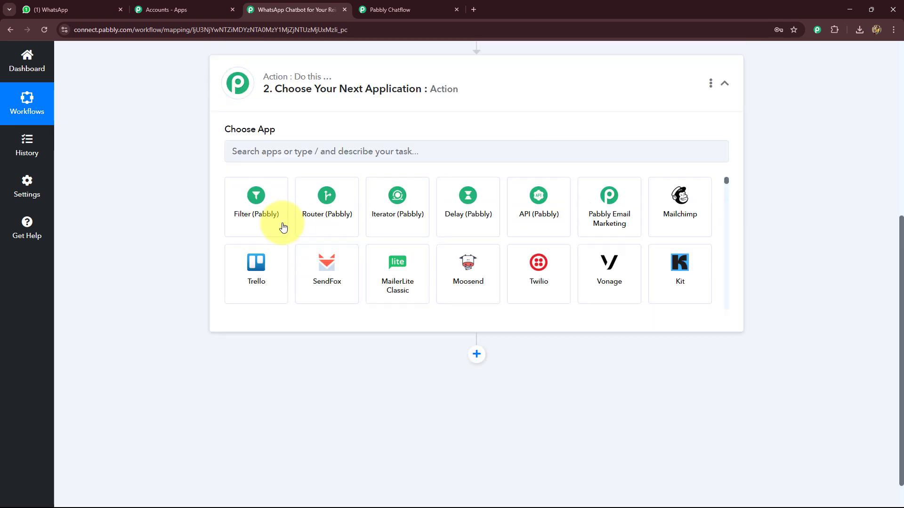
pyautogui.click(282, 250)
pyautogui.write('Goo')
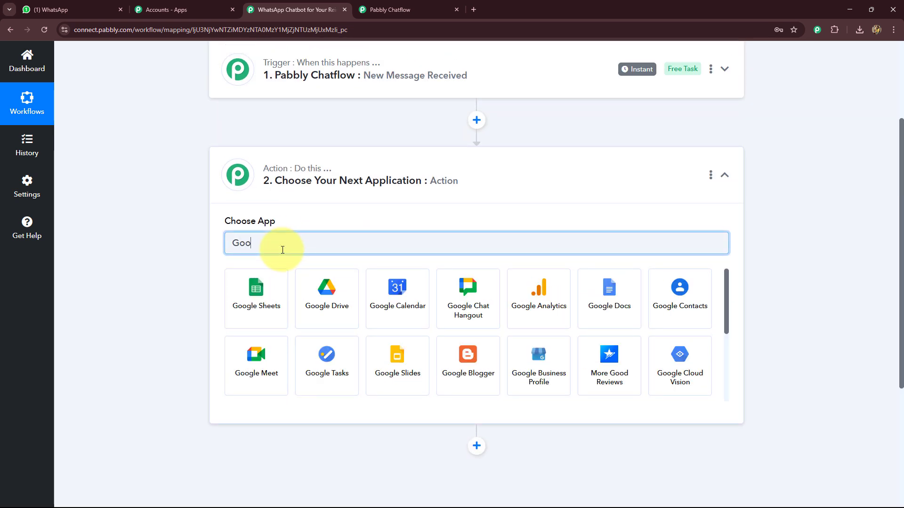
pyautogui.click(269, 279)
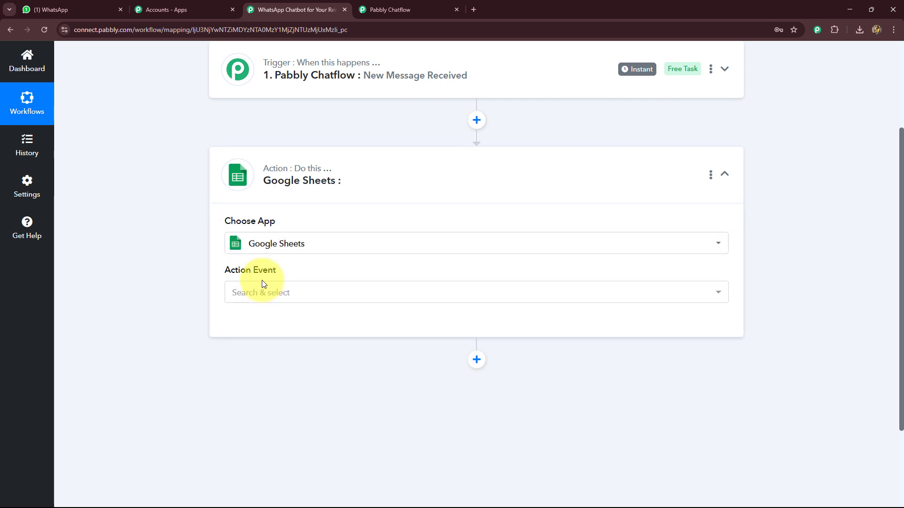
pyautogui.click(262, 288)
pyautogui.click(253, 121)
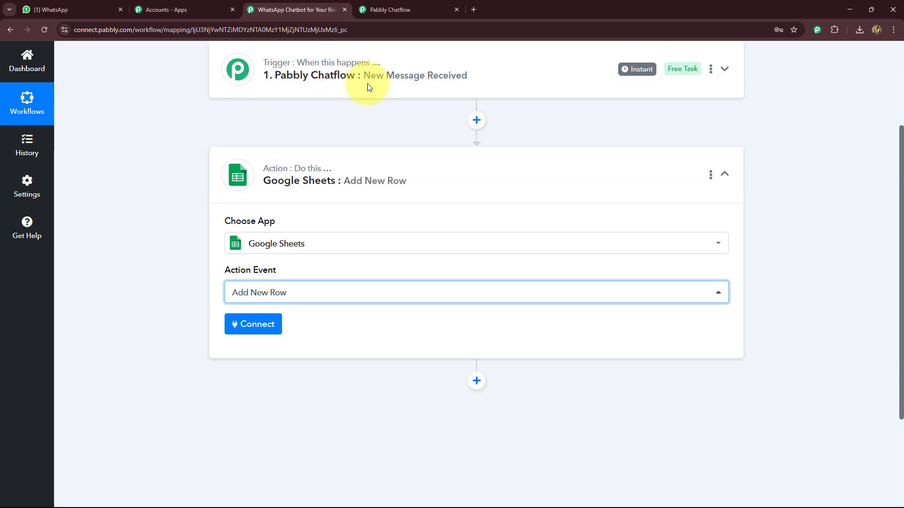
# - Open the New Clients spreadsheet in a new tab, then open the Google Sheets connection dialog in the workflow
pyautogui.click(474, 9)
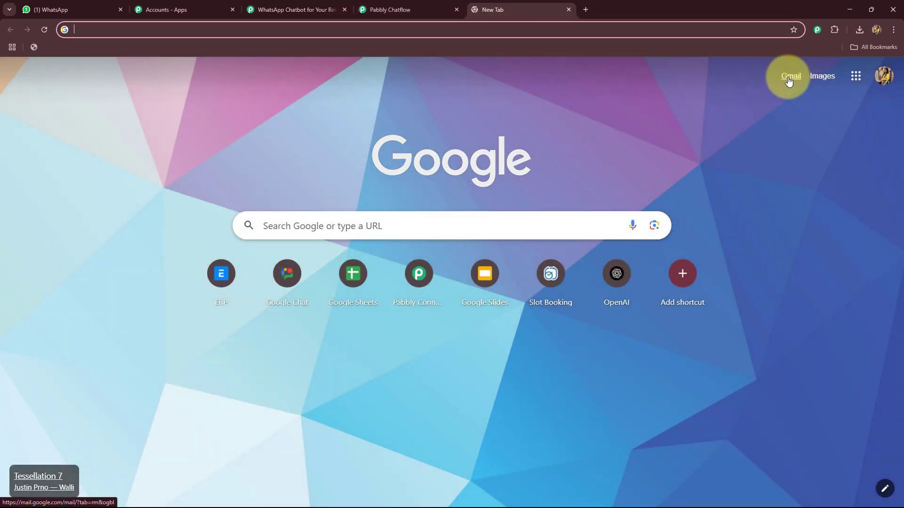
pyautogui.click(340, 286)
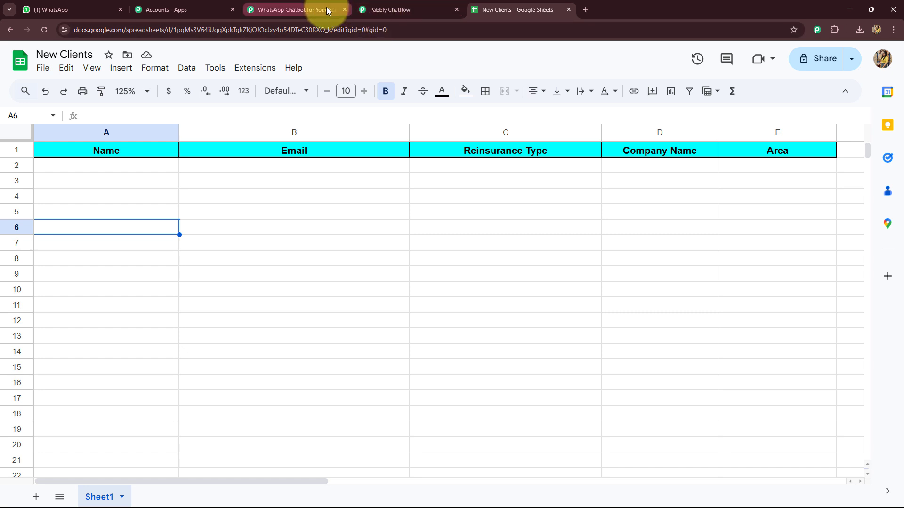
pyautogui.click(295, 9)
pyautogui.click(259, 329)
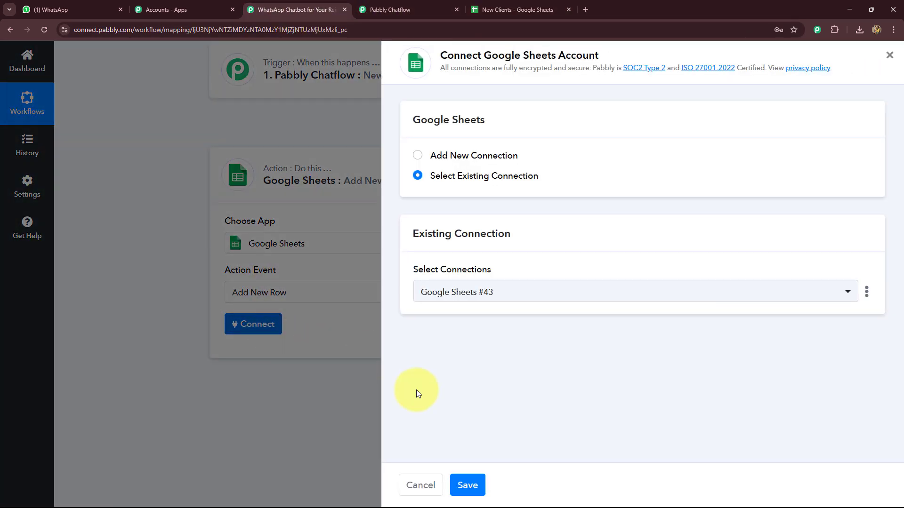
# - Add a new Google Sheets connection by signing in with the Google account and save it
pyautogui.click(417, 155)
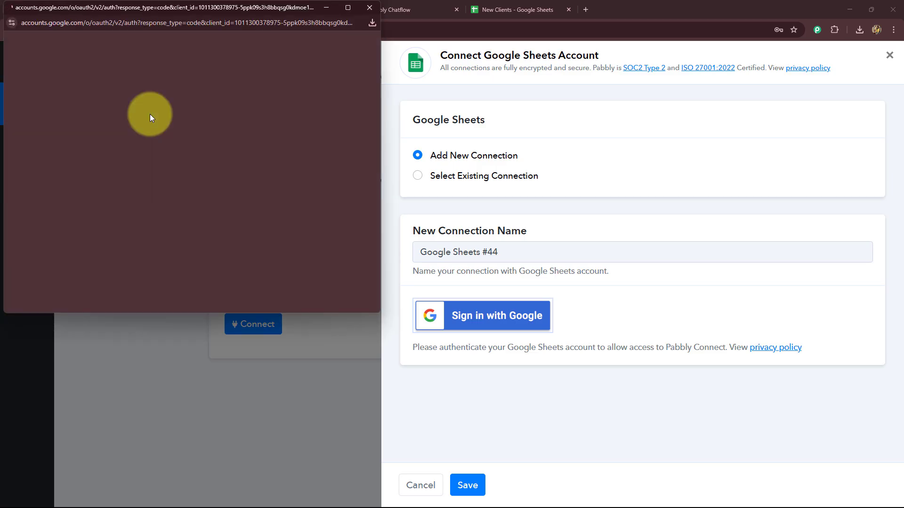
pyautogui.click(235, 109)
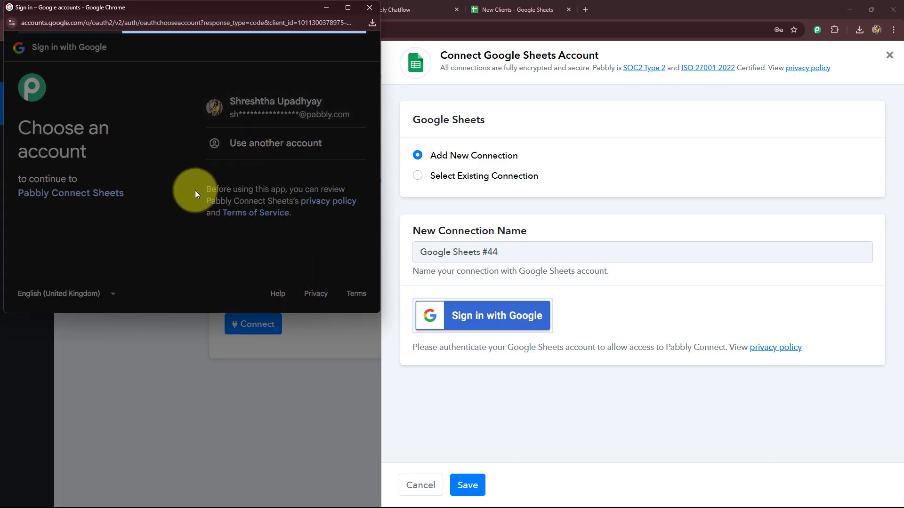
pyautogui.scroll(-4, 294, 240)
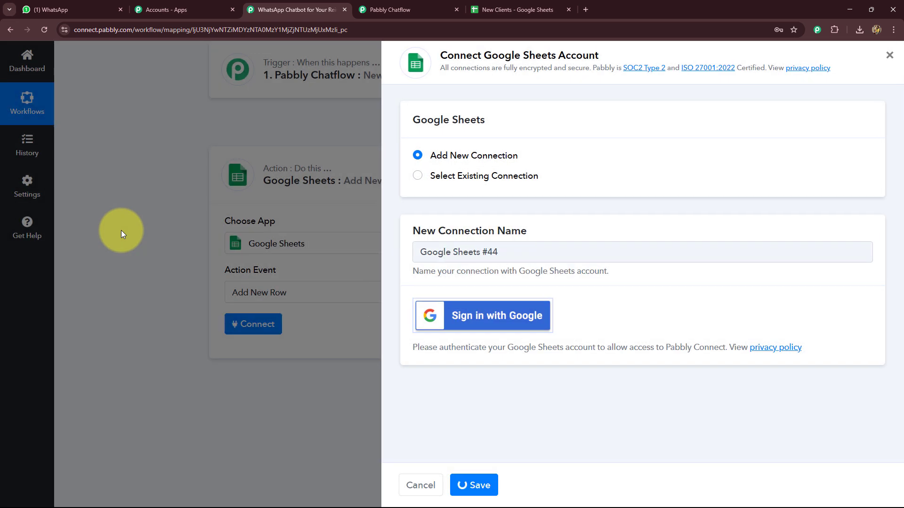
# - Map the FullName field from the Pabbly Chatflow trigger into the Name column of the New Clients Sheet1
pyautogui.scroll(-4, 146, 249)
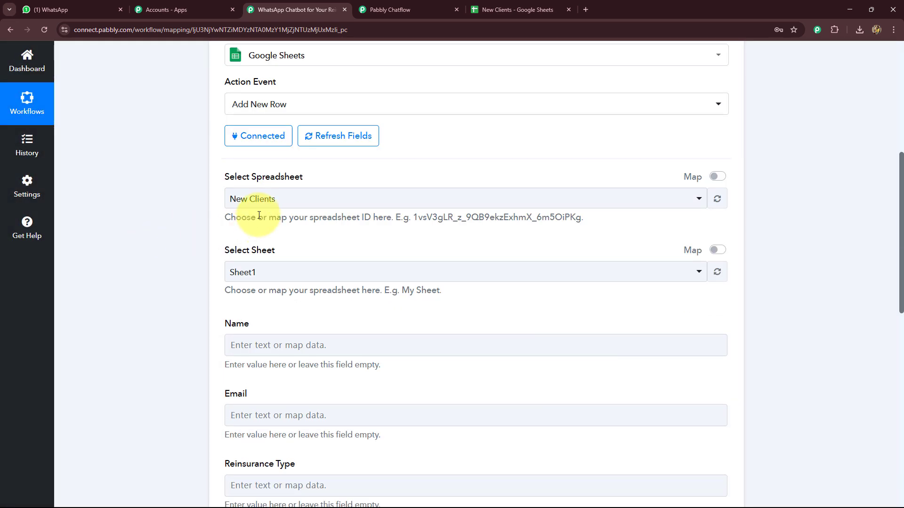
pyautogui.scroll(-2, 196, 233)
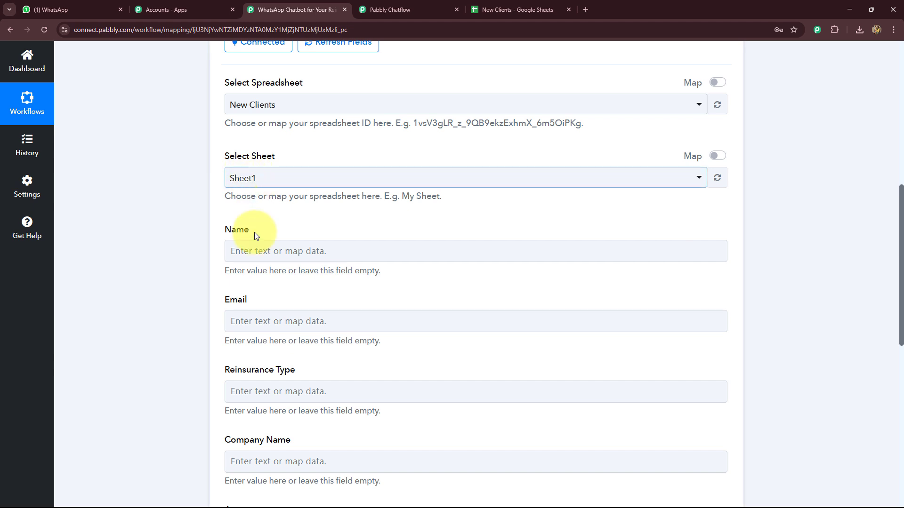
pyautogui.scroll(-4, 238, 232)
pyautogui.click(272, 66)
pyautogui.click(243, 153)
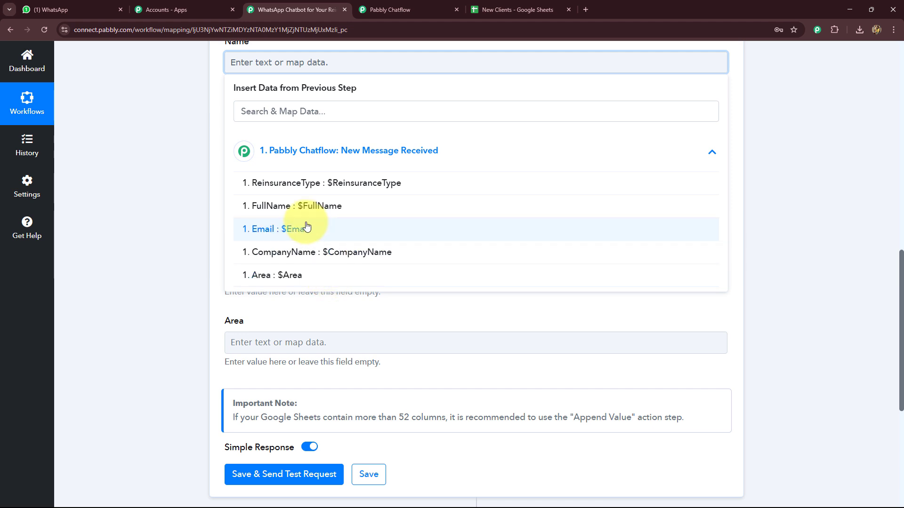
pyautogui.click(306, 205)
# - Map the Email and ReinsuranceType trigger fields into the Email and Reinsurance Type columns
pyautogui.click(294, 139)
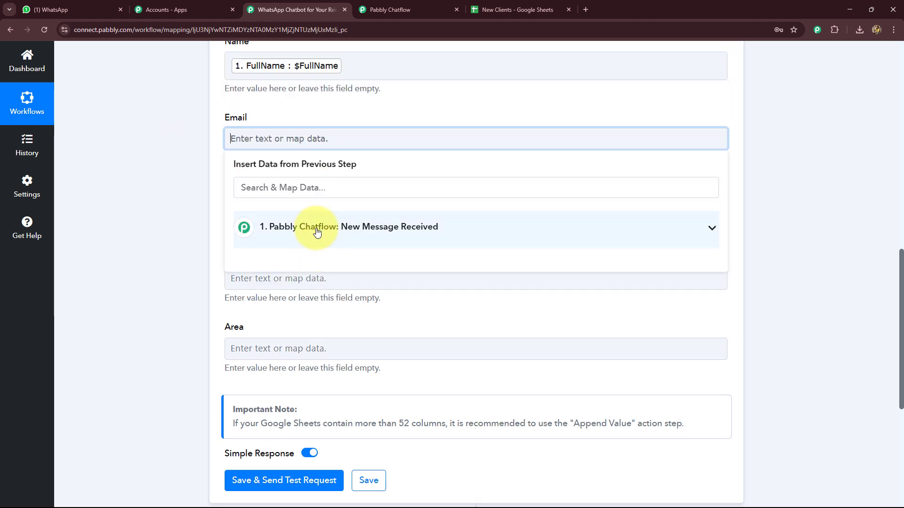
pyautogui.click(323, 227)
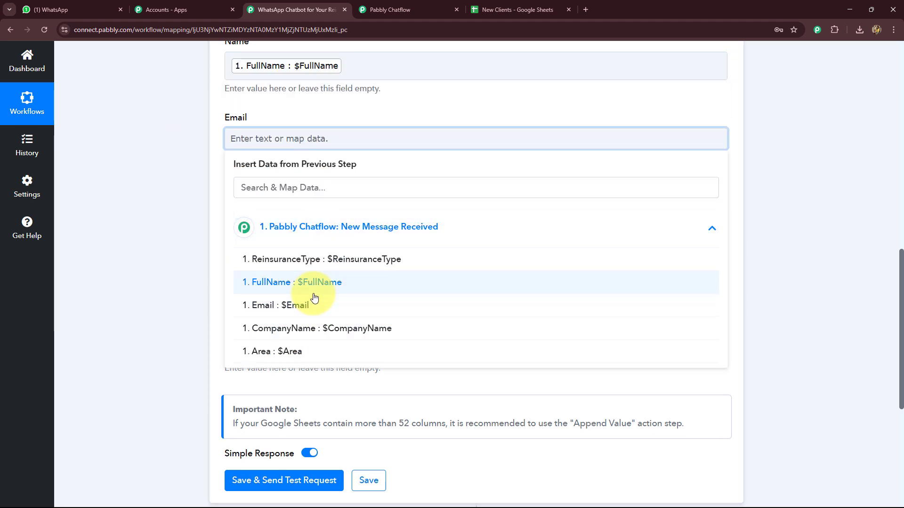
pyautogui.click(304, 305)
pyautogui.scroll(-2, 253, 101)
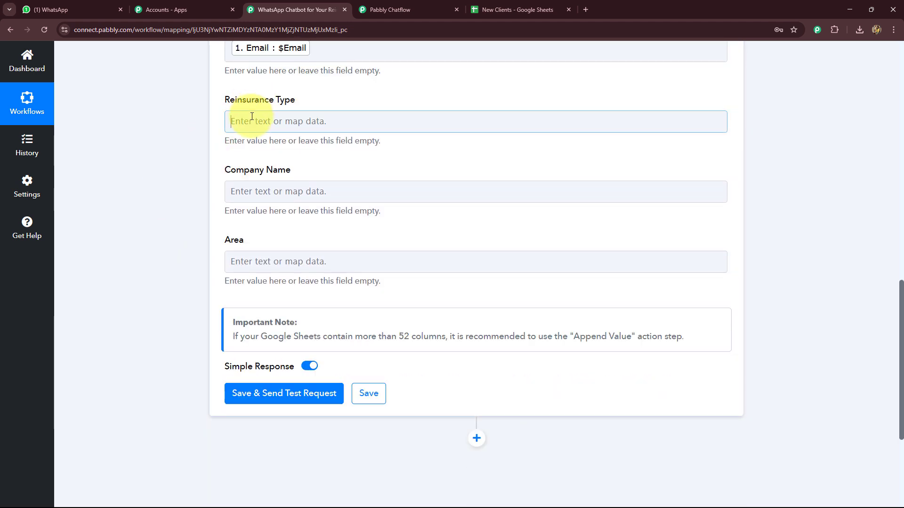
pyautogui.click(250, 119)
pyautogui.click(286, 224)
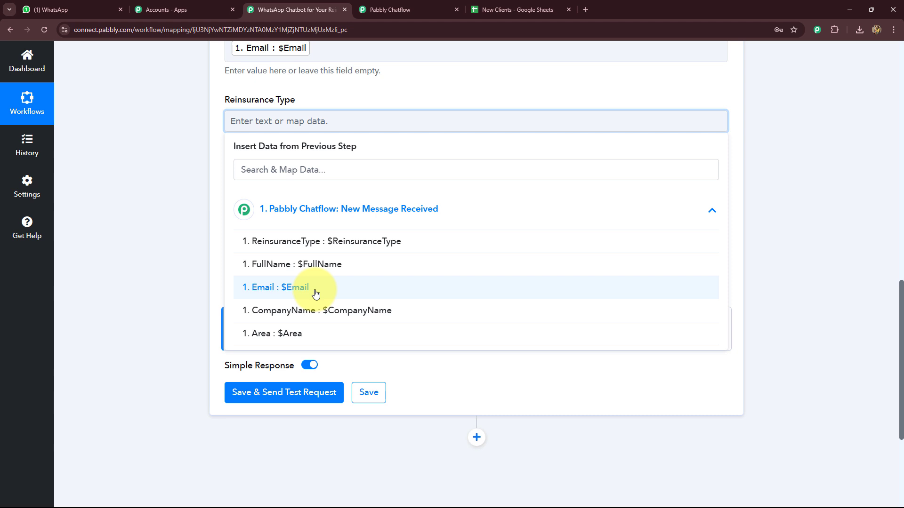
pyautogui.click(341, 240)
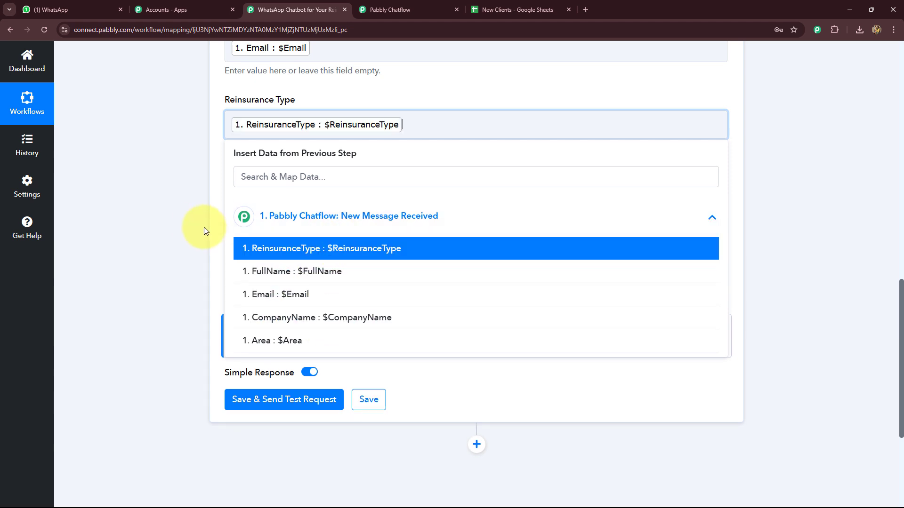
# - Map the CompanyName and Area trigger fields into the Company Name and Area columns
pyautogui.scroll(-2, 221, 188)
pyautogui.click(263, 105)
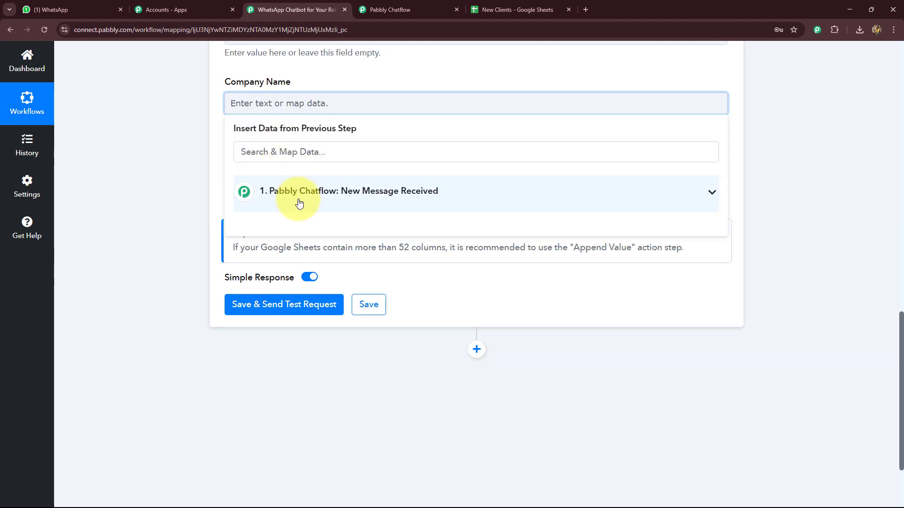
pyautogui.click(298, 198)
pyautogui.click(301, 300)
pyautogui.click(292, 182)
pyautogui.click(302, 276)
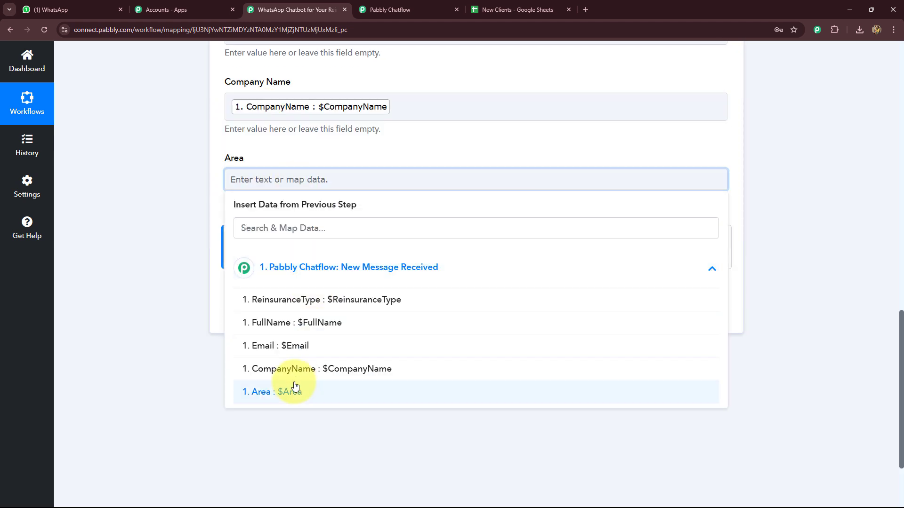
pyautogui.click(290, 389)
# - Save the Google Sheets action and send a test request
pyautogui.click(189, 330)
pyautogui.click(254, 317)
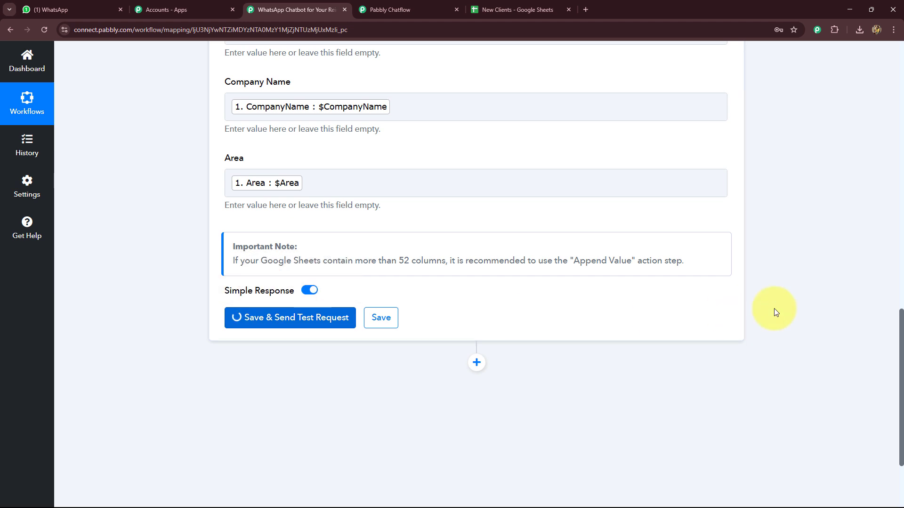
pyautogui.scroll(-4, 773, 308)
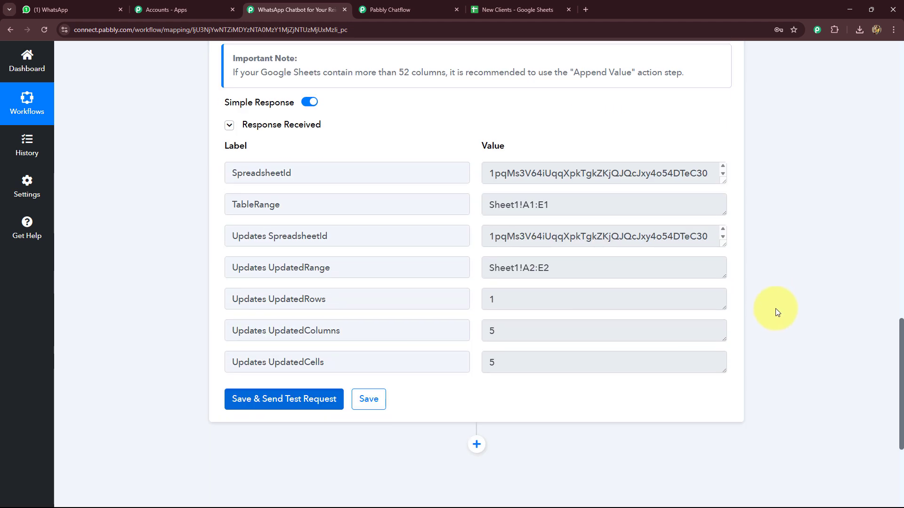
# - Check the New Clients spreadsheet for the test row, then return to the chatbot flow builder
pyautogui.click(518, 10)
pyautogui.click(363, 231)
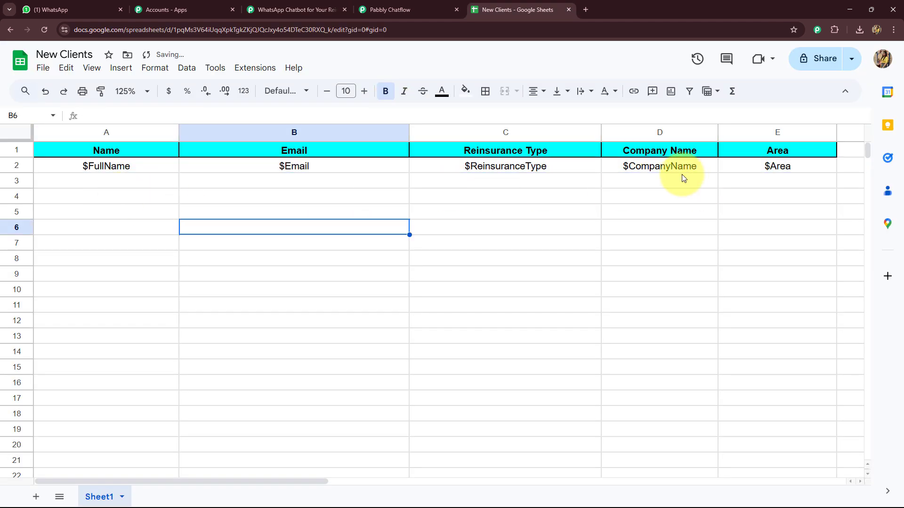
pyautogui.click(389, 9)
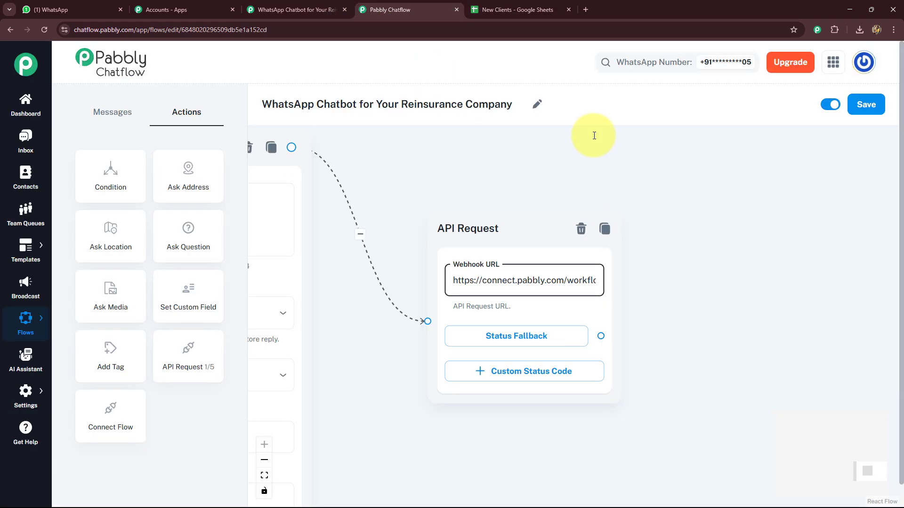
# - Add a message node after the API Request with the pasted thank-you text addressing $FullName
pyautogui.scroll(-5, 848, 240)
pyautogui.scroll(5, 510, 367)
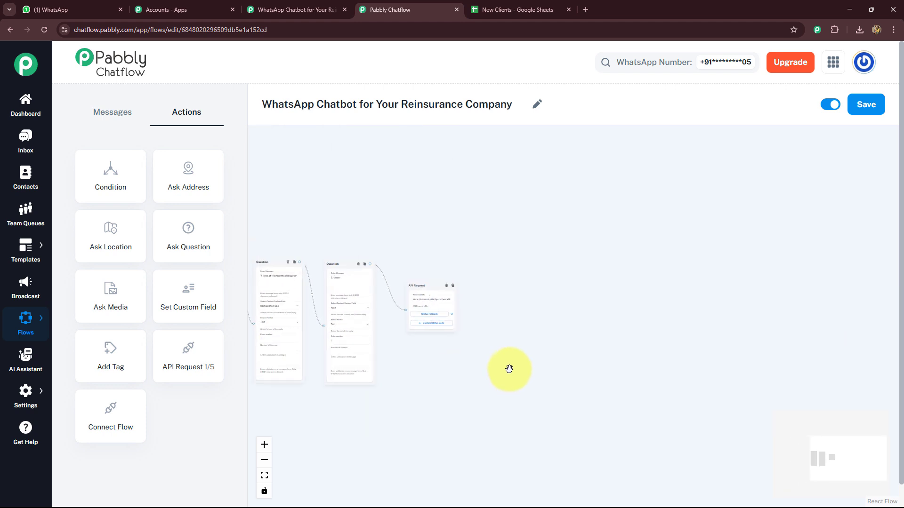
pyautogui.moveTo(633, 283); pyautogui.dragTo(553, 296)
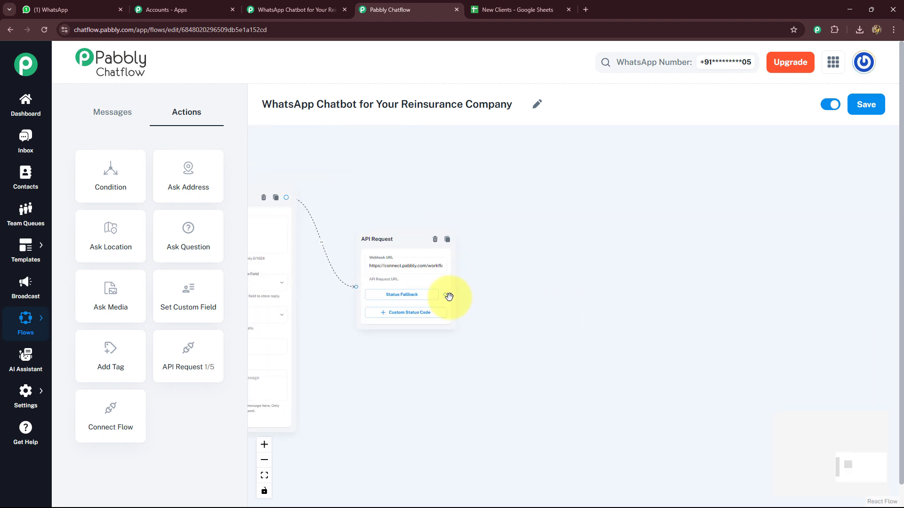
pyautogui.moveTo(445, 295); pyautogui.dragTo(559, 256)
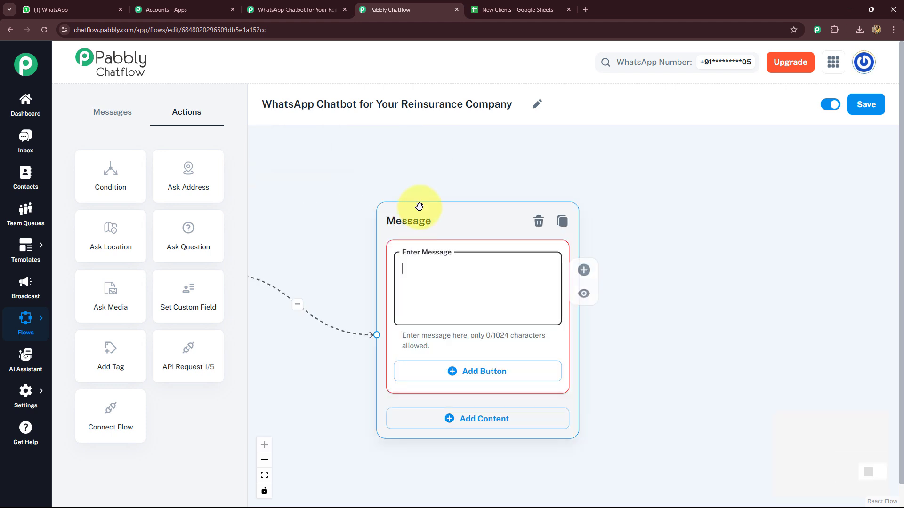
pyautogui.write('Thank You, *$FullName  We got your details and now very soon our team will connect with you!')
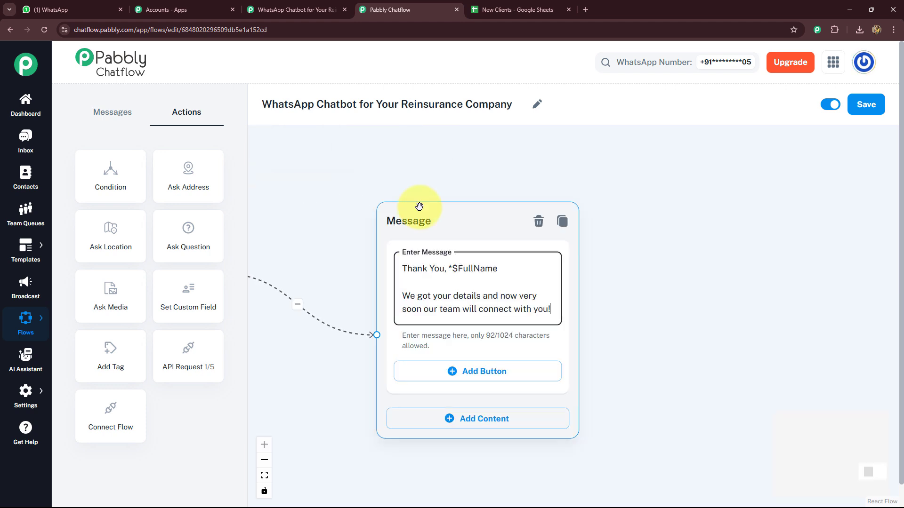
pyautogui.click(347, 264)
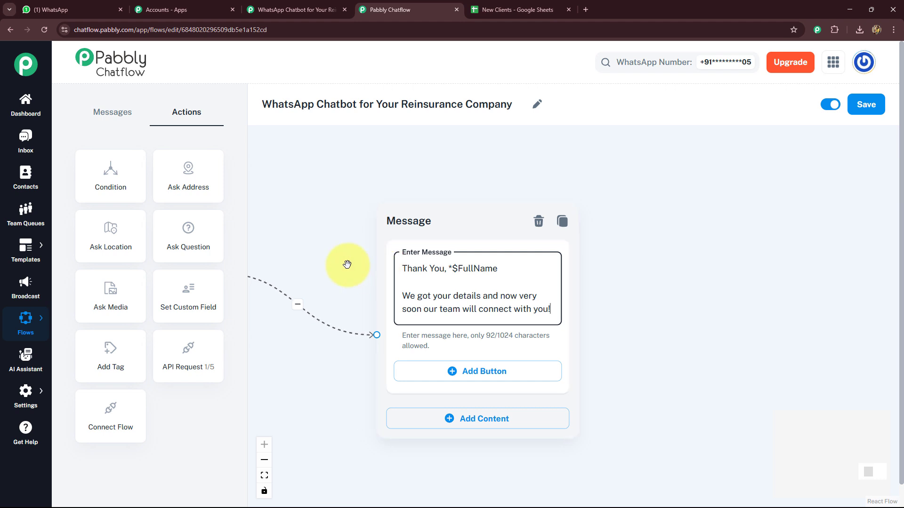
# - Save the chatbot flow
pyautogui.scroll(-8, 347, 258)
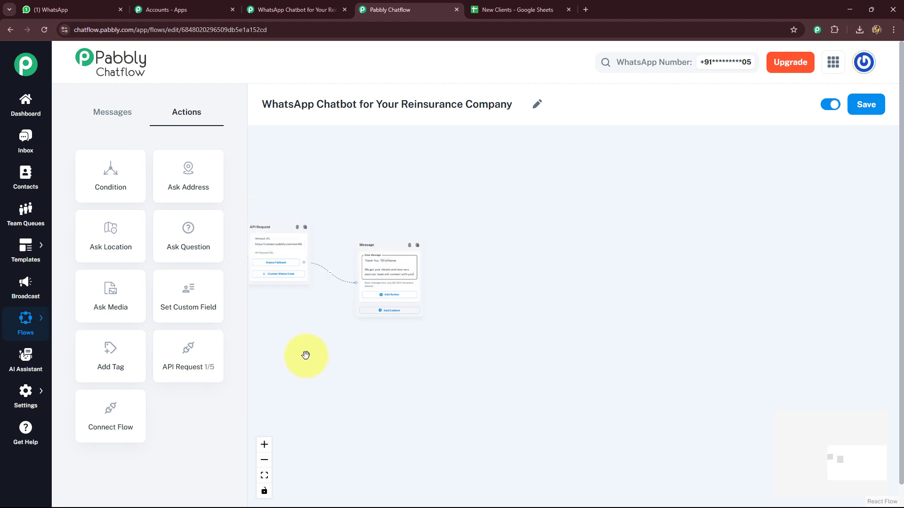
pyautogui.moveTo(307, 355); pyautogui.dragTo(427, 343)
pyautogui.click(866, 104)
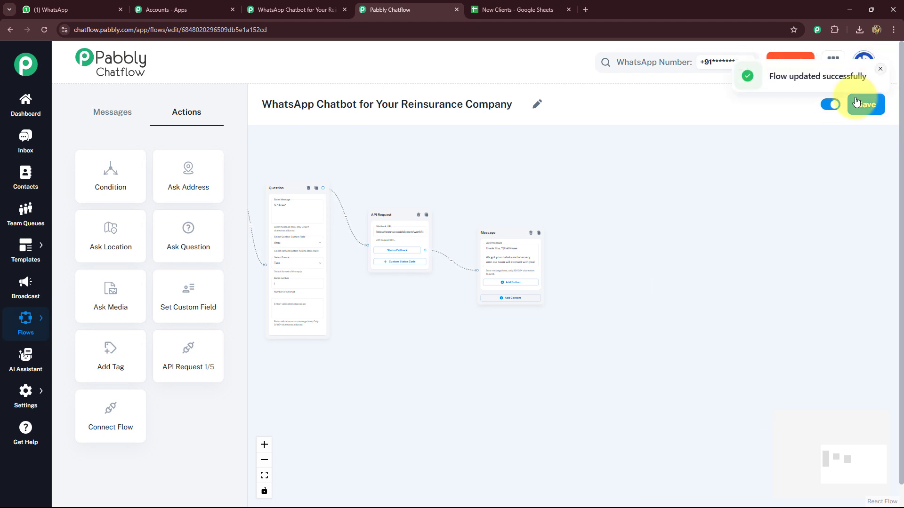
# - Branch a new Text + Button message from the Docs button and paste the Required Documentation for Onboarding text
pyautogui.moveTo(373, 339); pyautogui.dragTo(682, 330)
pyautogui.scroll(5, 369, 357)
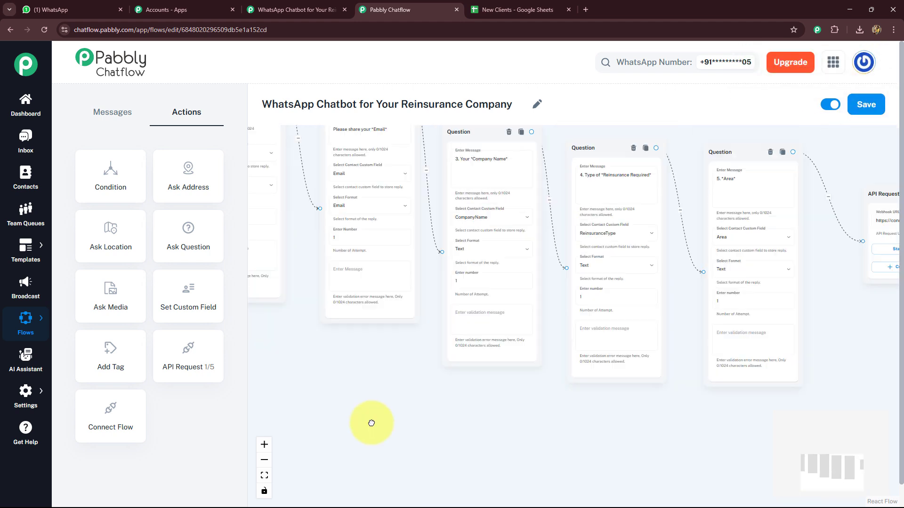
pyautogui.moveTo(369, 420); pyautogui.dragTo(521, 433)
pyautogui.scroll(-5, 403, 402)
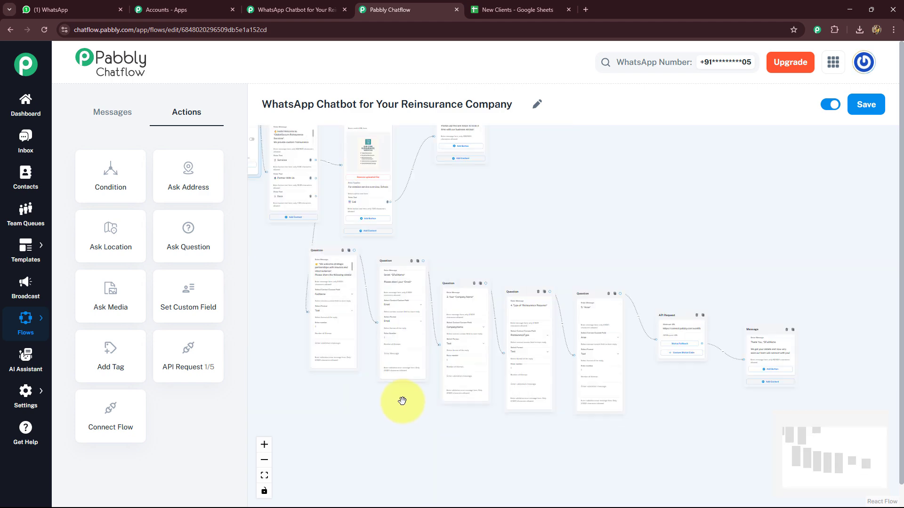
pyautogui.moveTo(294, 214); pyautogui.dragTo(454, 292)
pyautogui.scroll(4, 439, 264)
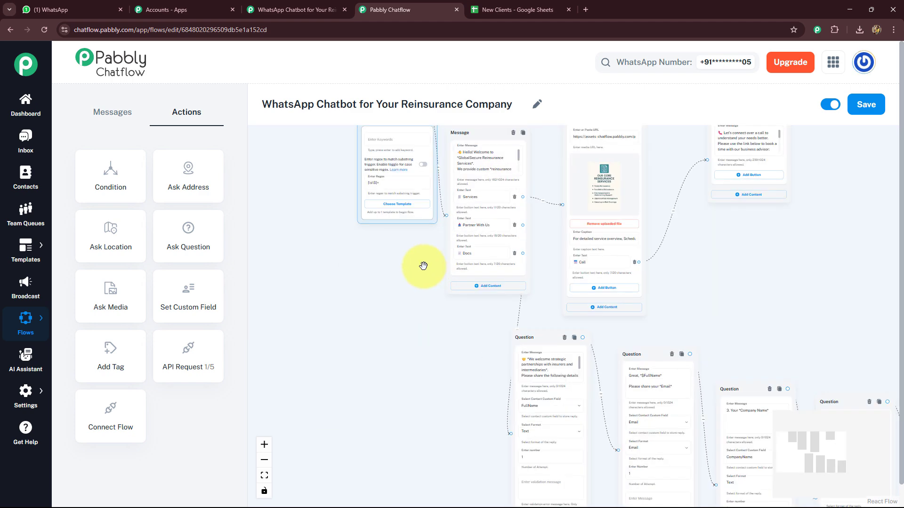
pyautogui.moveTo(396, 253); pyautogui.dragTo(303, 292)
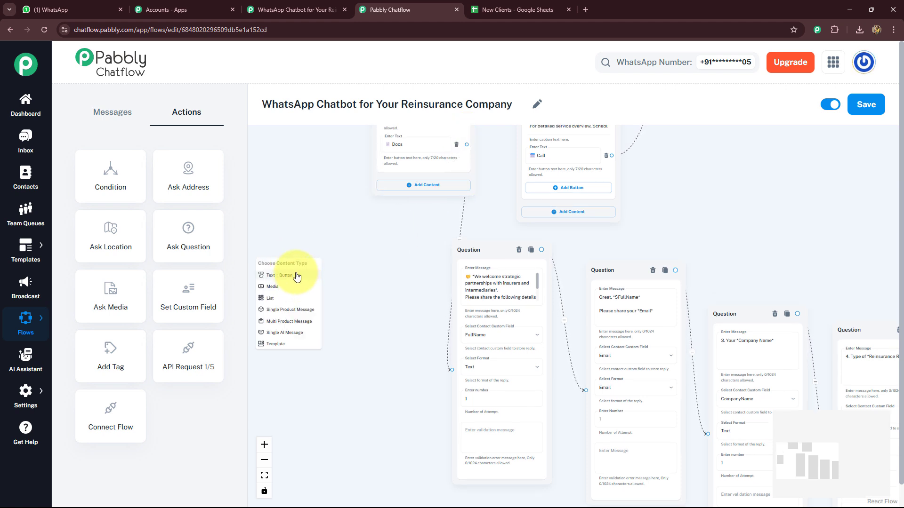
pyautogui.click(296, 276)
pyautogui.scroll(4, 298, 266)
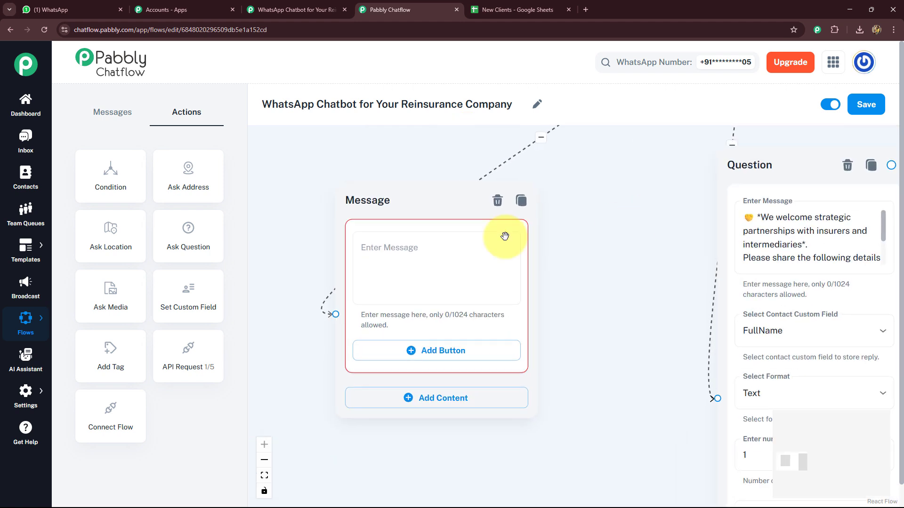
pyautogui.click(423, 256)
pyautogui.hotkey('ctrl', 'v')
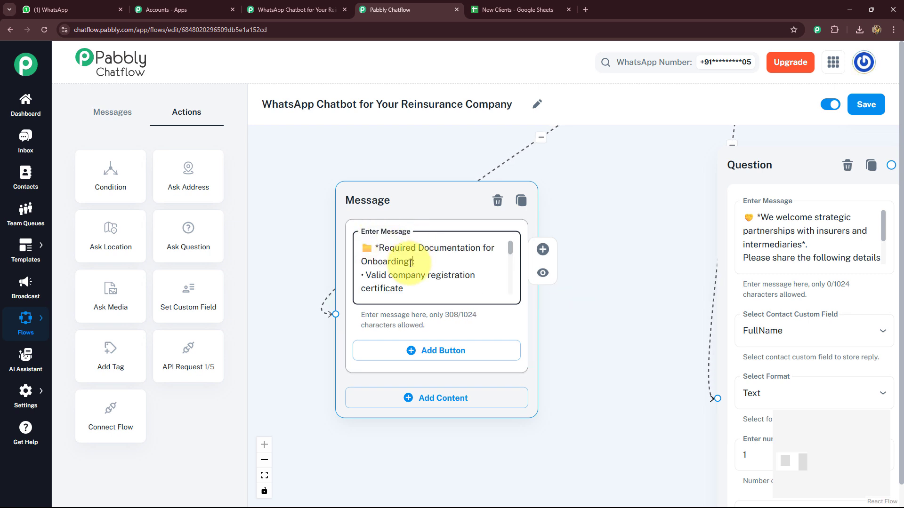
pyautogui.press('Return')
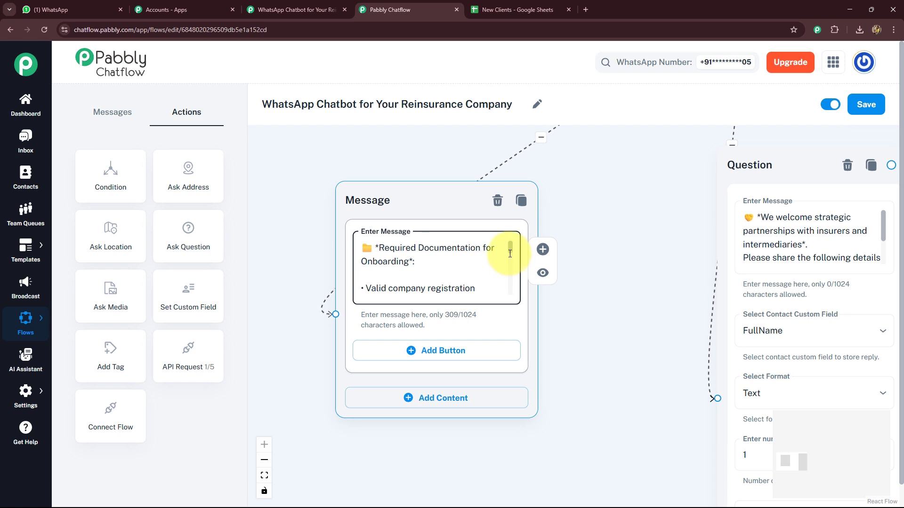
# - Add a button to the documentation message and paste the copied button label into it
pyautogui.moveTo(511, 250); pyautogui.dragTo(511, 294)
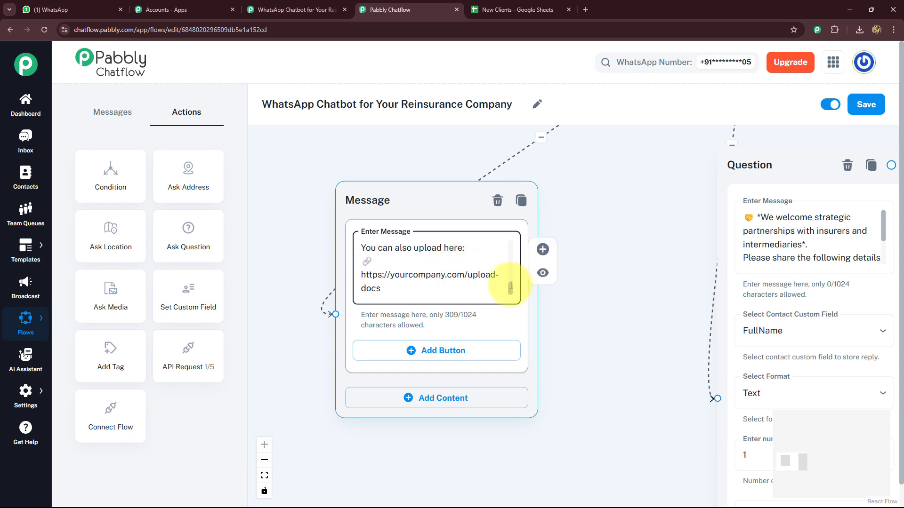
pyautogui.click(464, 354)
pyautogui.scroll(-3, 571, 323)
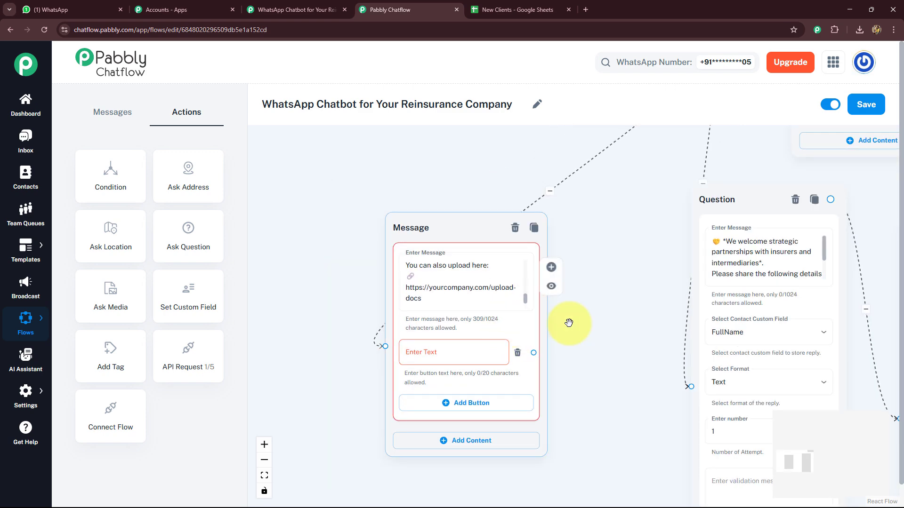
pyautogui.moveTo(517, 331); pyautogui.dragTo(487, 346)
pyautogui.click(652, 179)
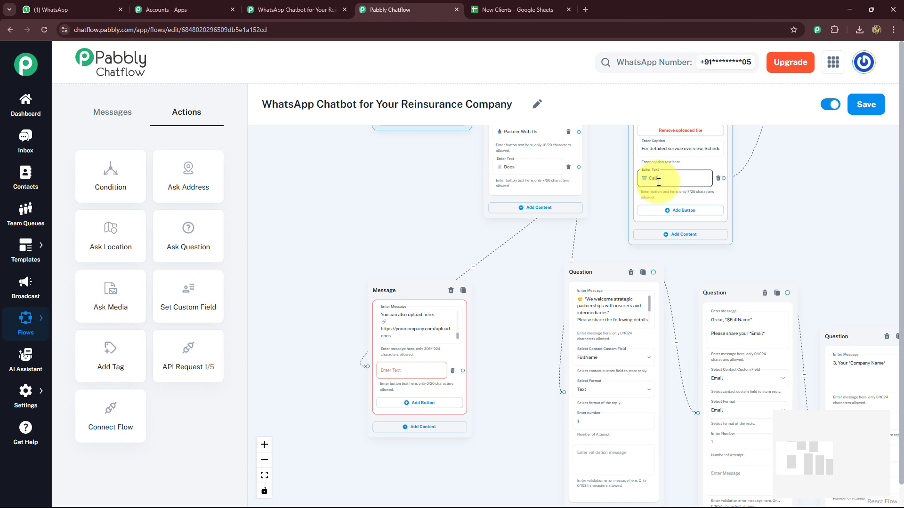
pyautogui.doubleClick(653, 179)
pyautogui.click(397, 377)
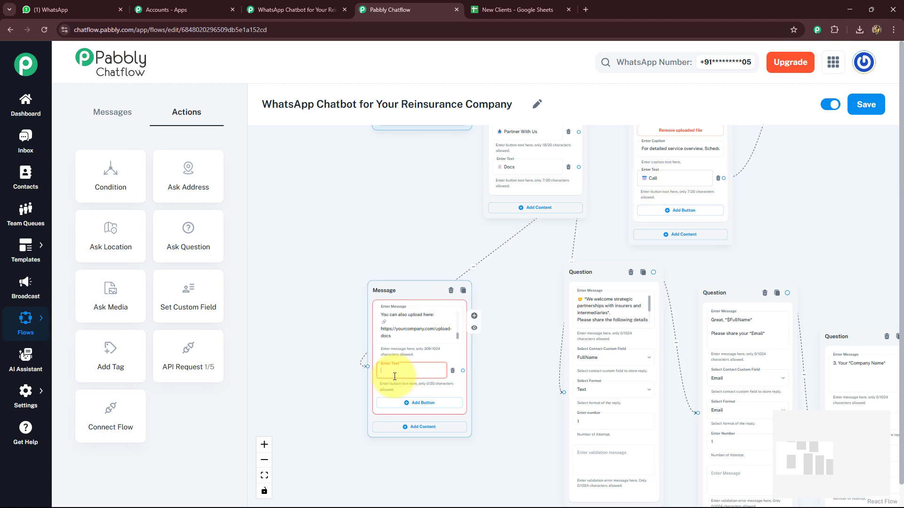
pyautogui.write('📅 Call')
pyautogui.moveTo(497, 366); pyautogui.dragTo(762, 226)
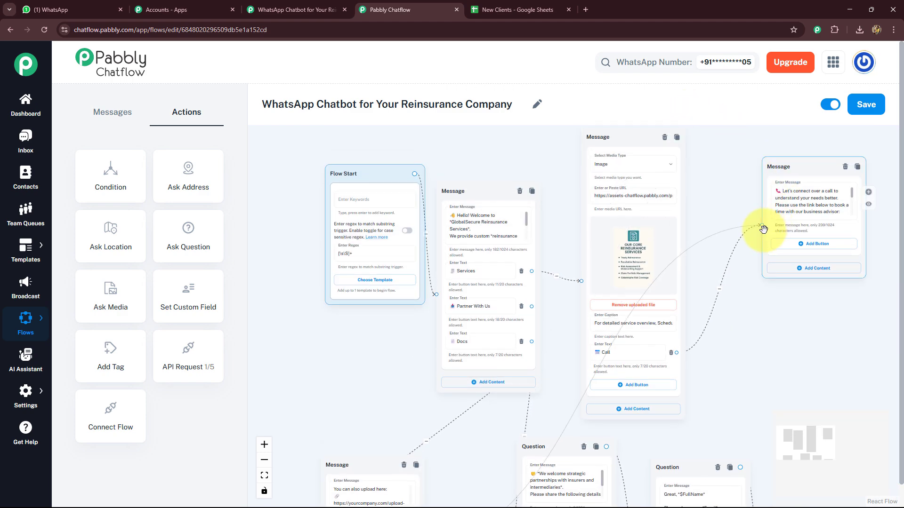
# - Save the updated chatbot flow
pyautogui.moveTo(371, 371); pyautogui.dragTo(412, 240)
pyautogui.scroll(-10, 412, 240)
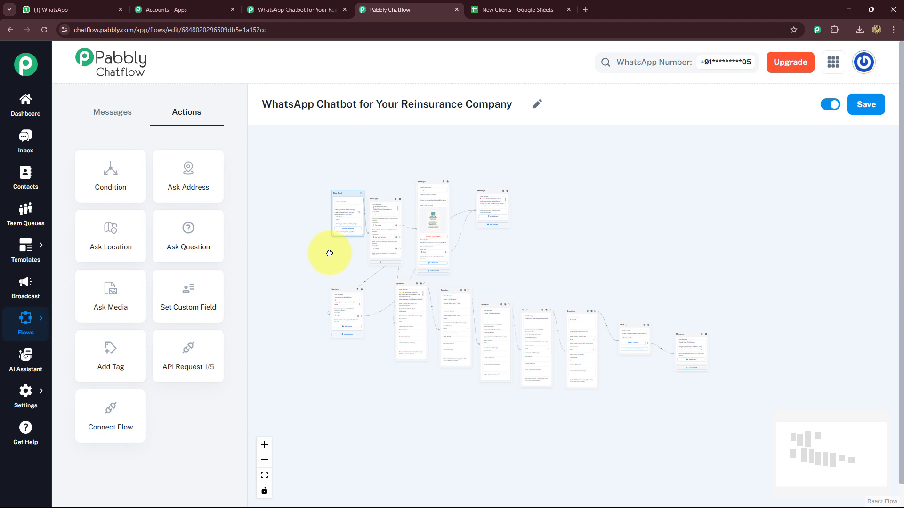
pyautogui.click(866, 104)
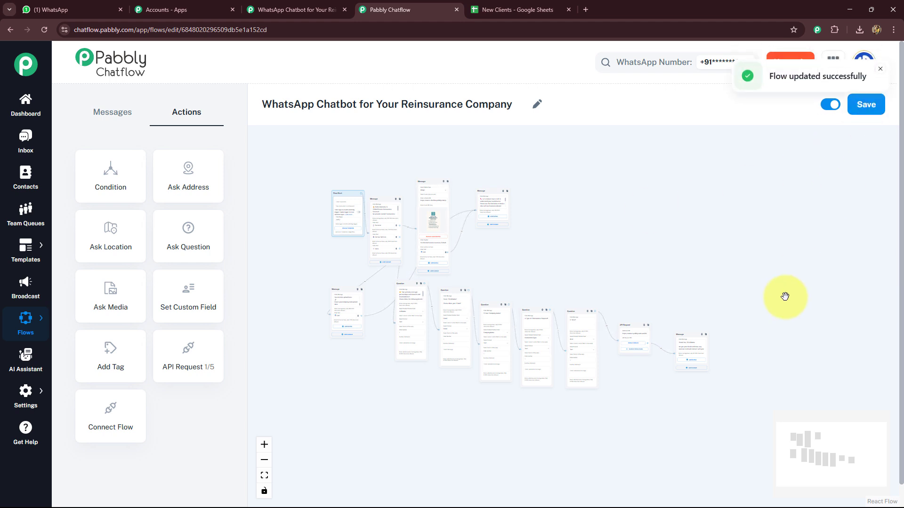
# - Switch to WhatsApp Web and send "Hii, share the details please" to the GlobalSecure Reinsurance chat to test the bot
pyautogui.hotkey('ctrl', '1')
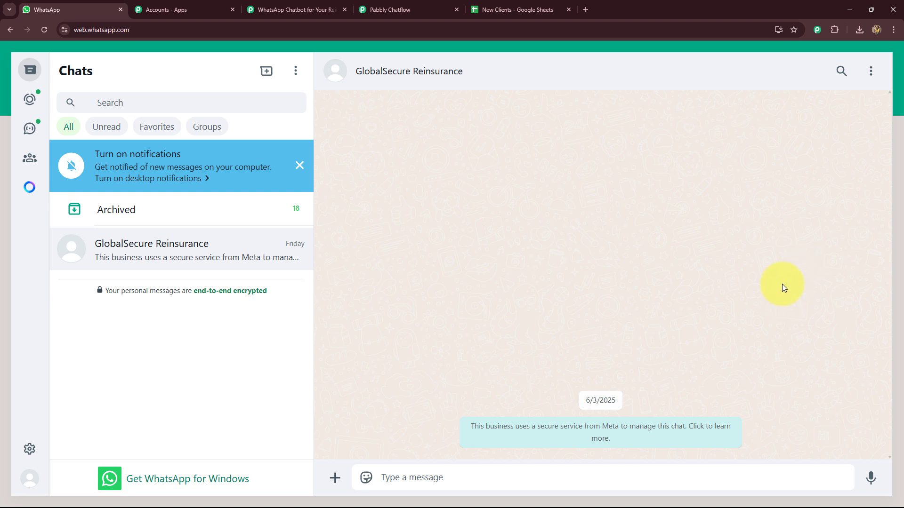
pyautogui.click(500, 473)
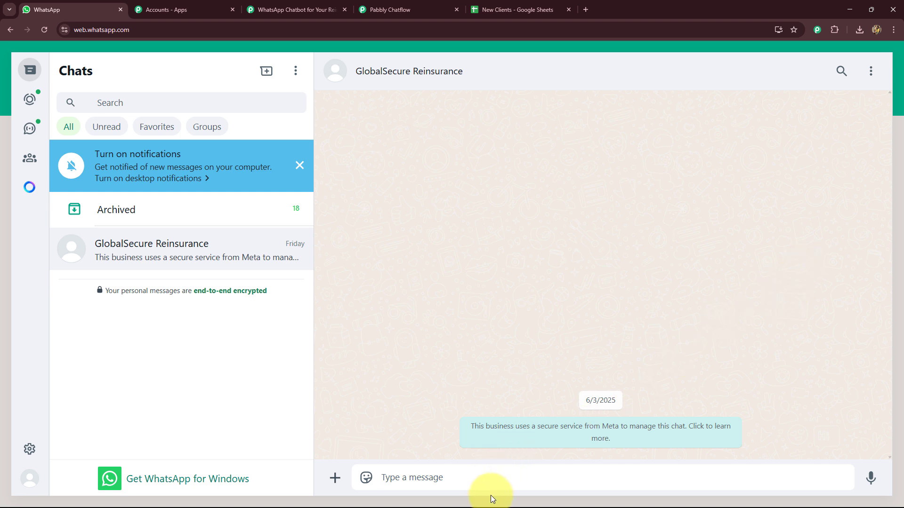
pyautogui.write('Hii, share the details please')
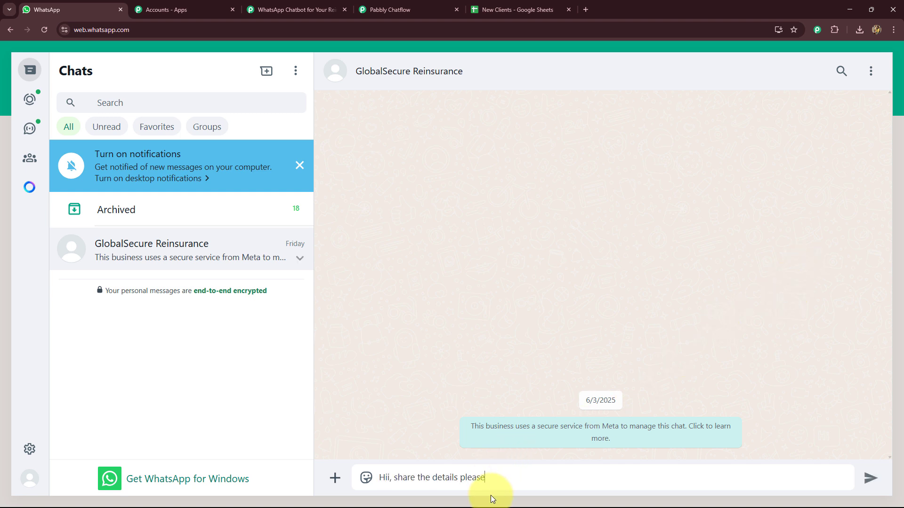
pyautogui.press('Return')
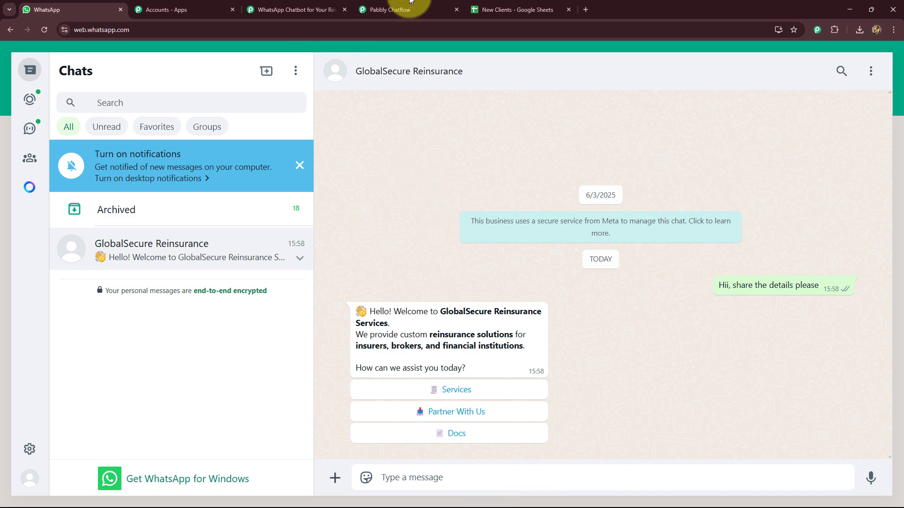
pyautogui.click(398, 8)
pyautogui.scroll(-5, 329, 305)
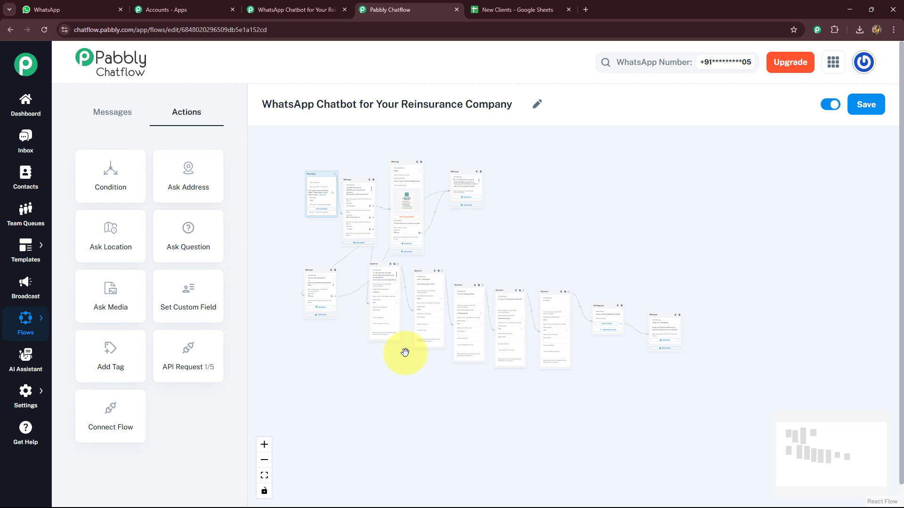
pyautogui.click(485, 9)
pyautogui.click(283, 9)
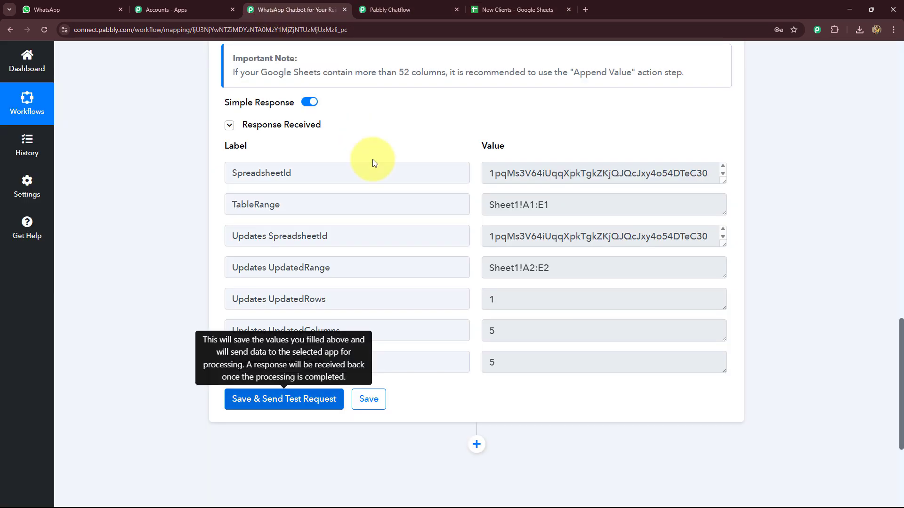
pyautogui.click(404, 9)
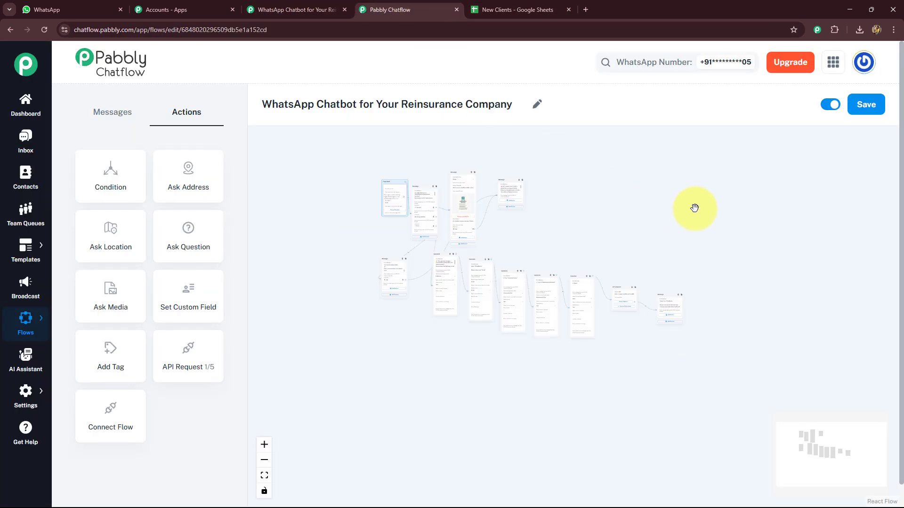